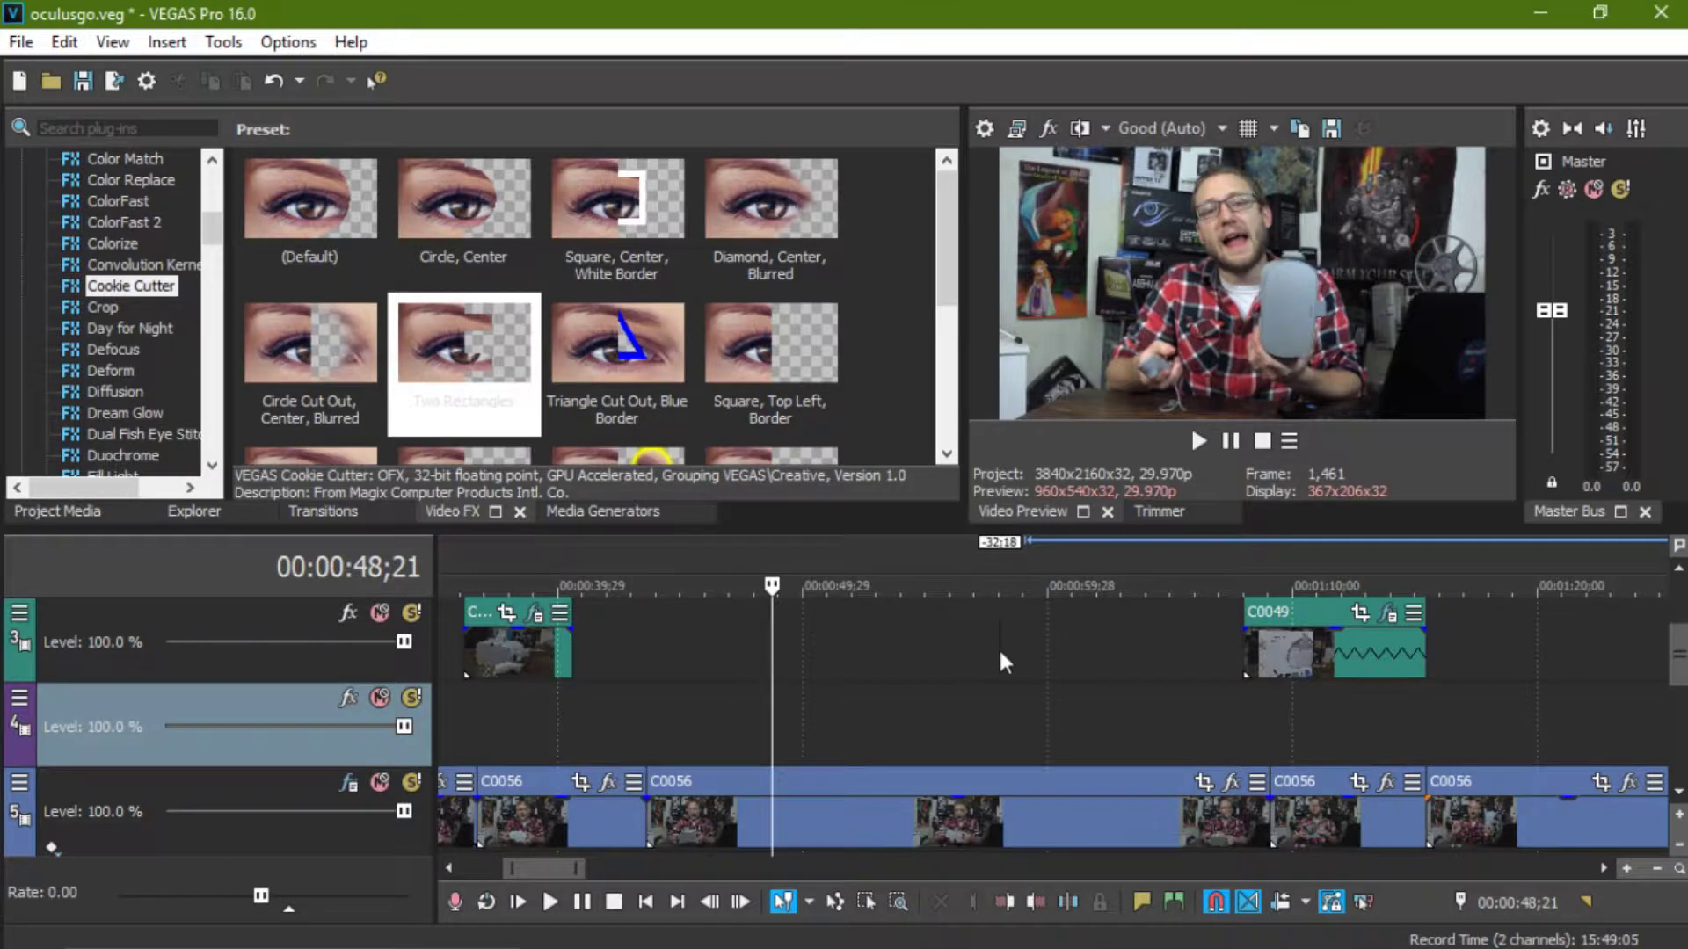
Step: Scrub the timeline around the one-minute mark until the playhead rests at 00:01:03;19
left_click(999, 647)
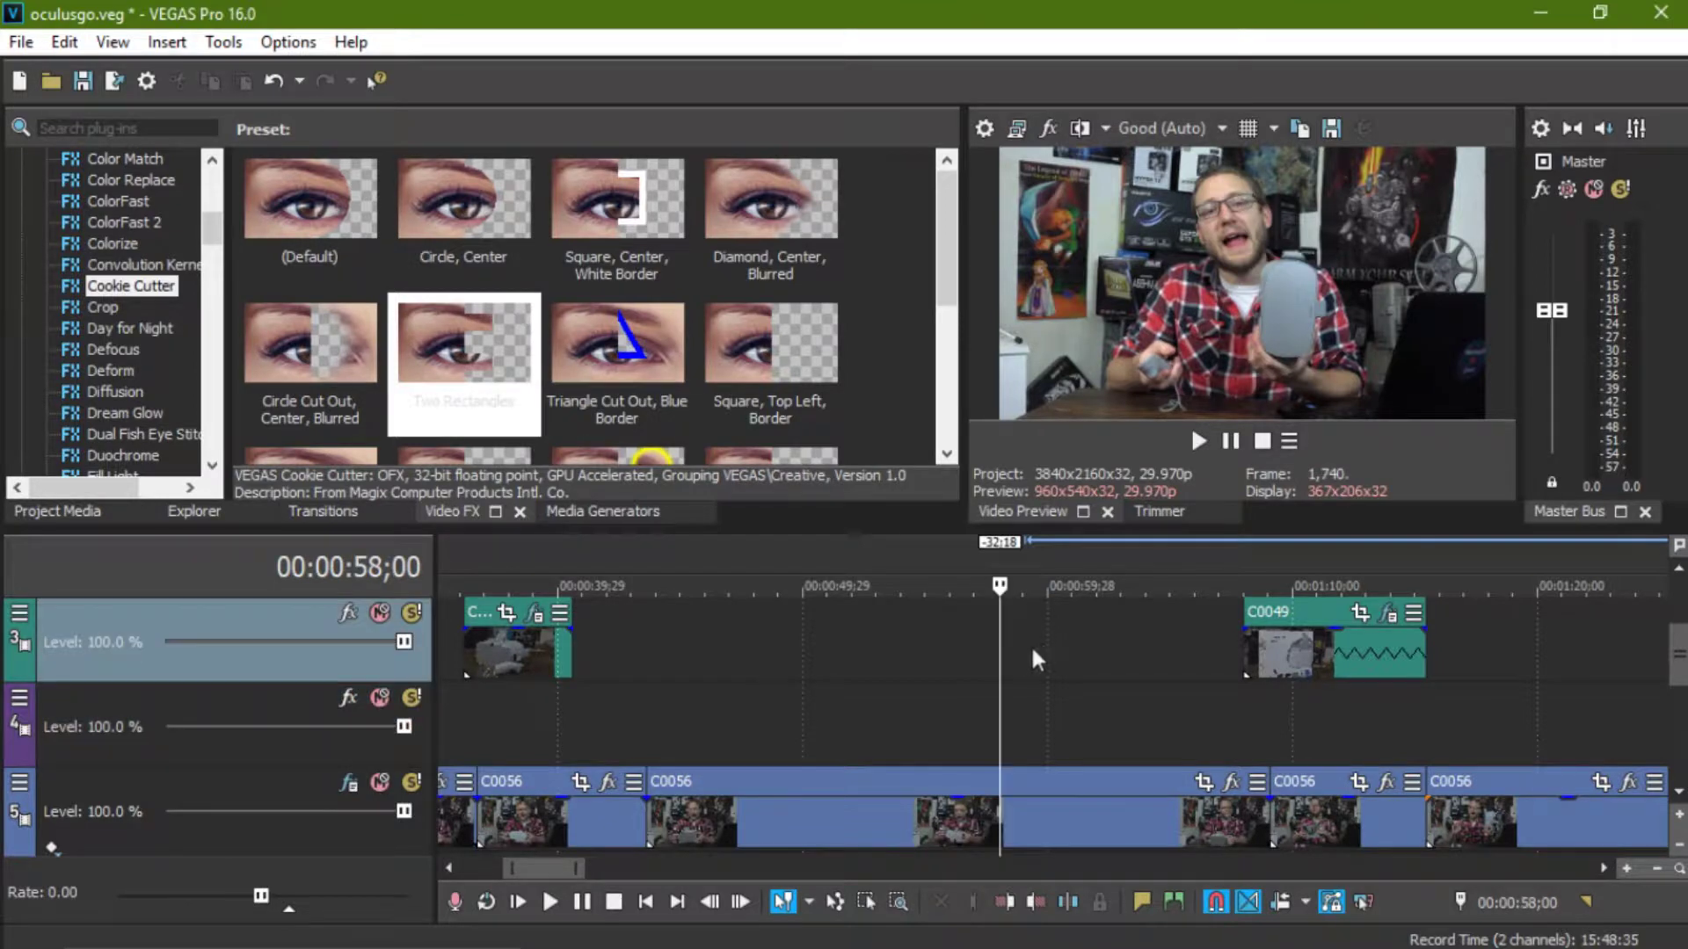
left_click(1089, 637)
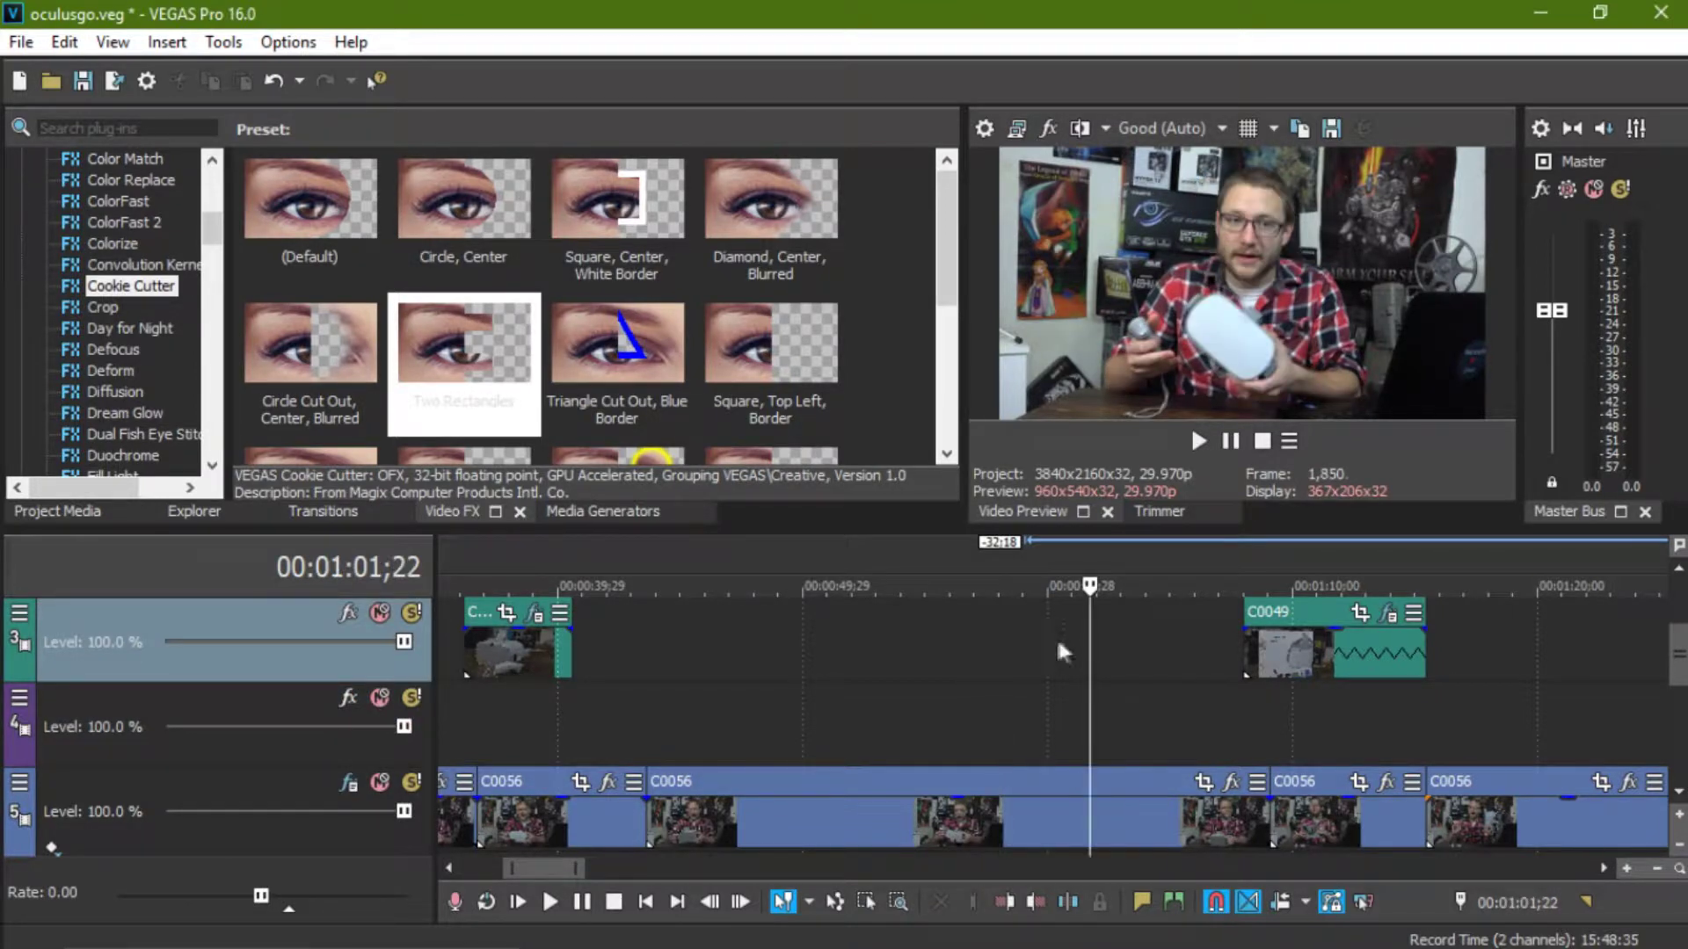
left_click(1032, 637)
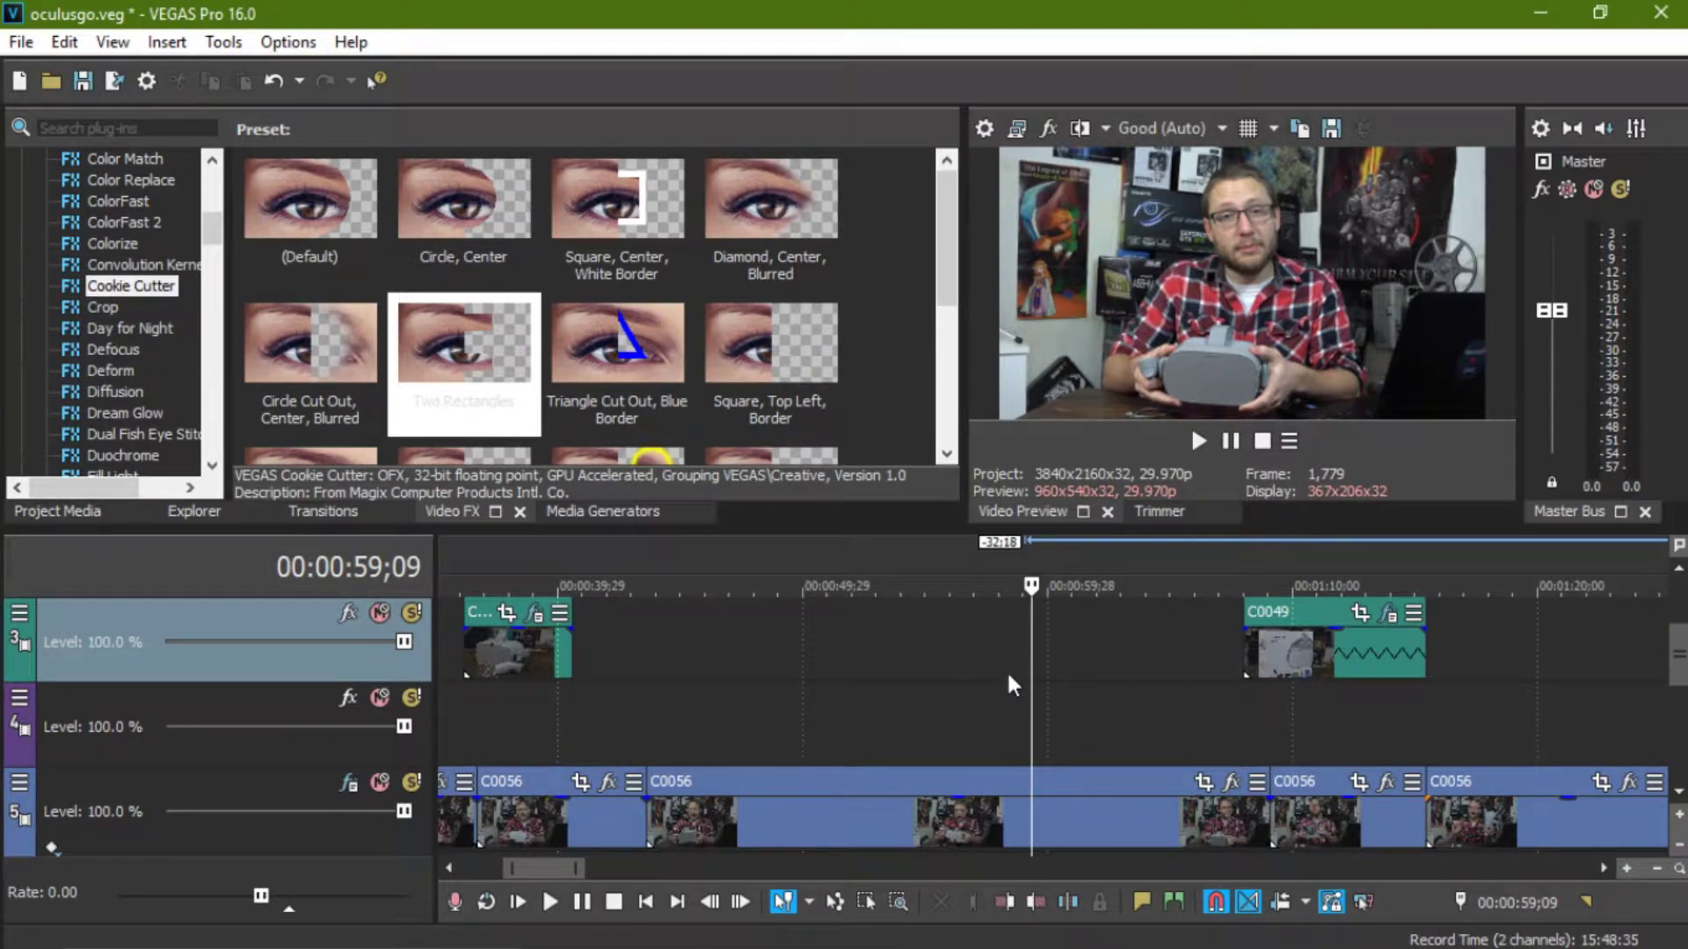
left_click(884, 718)
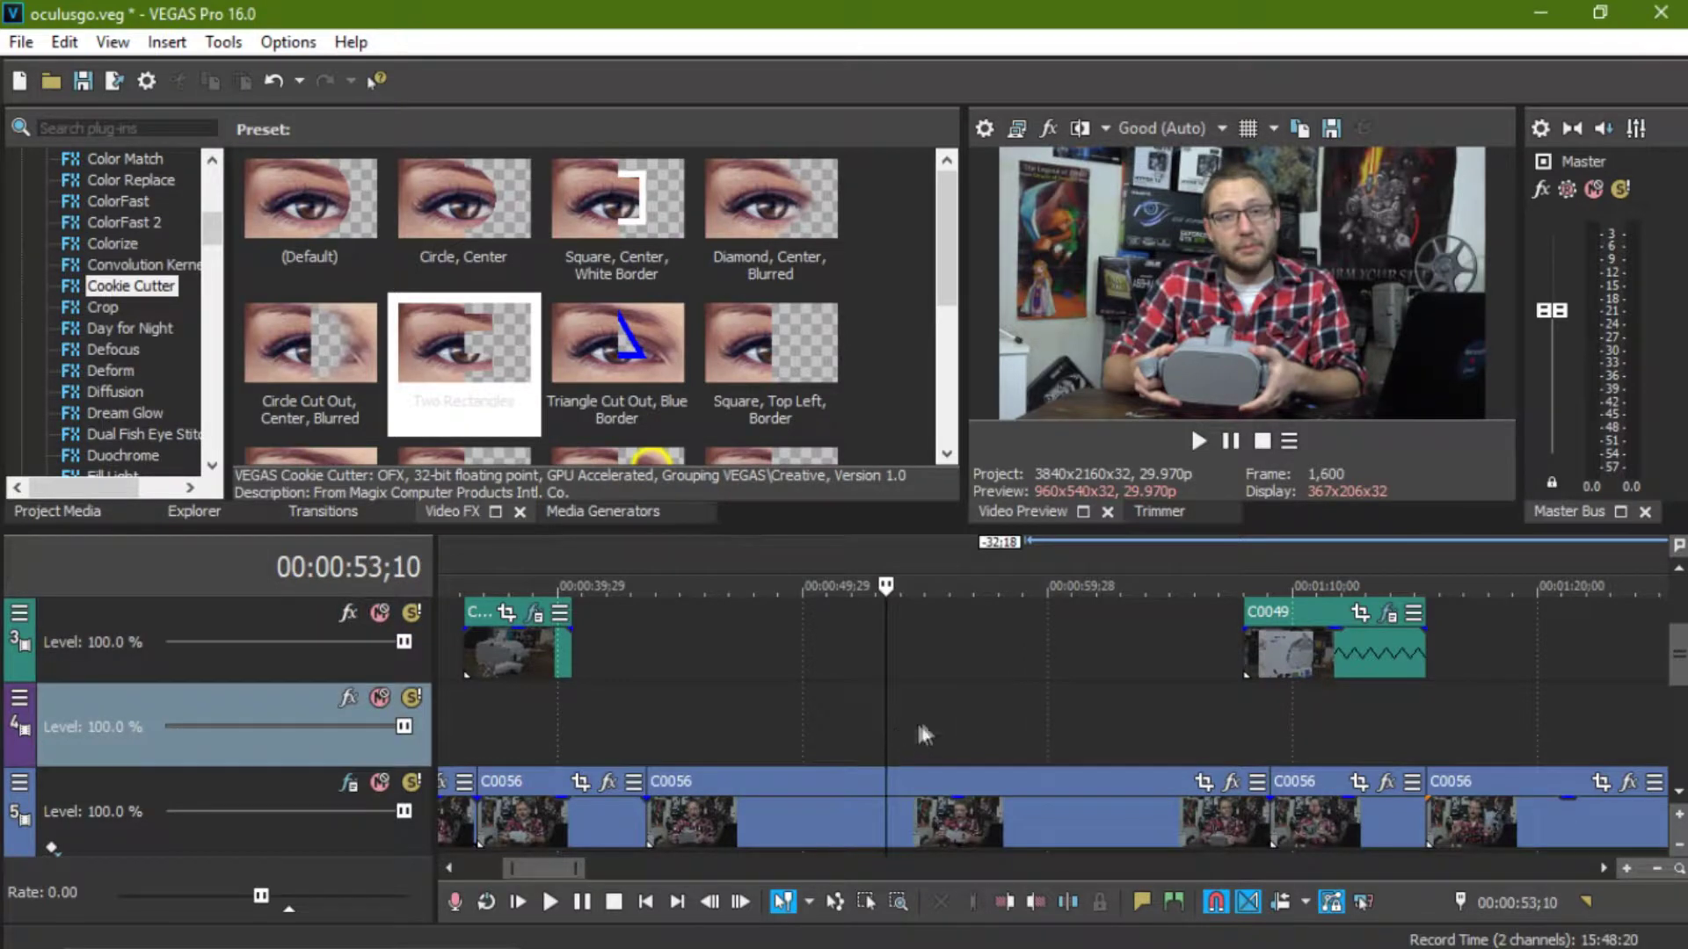
left_click(989, 712)
left_click(1051, 719)
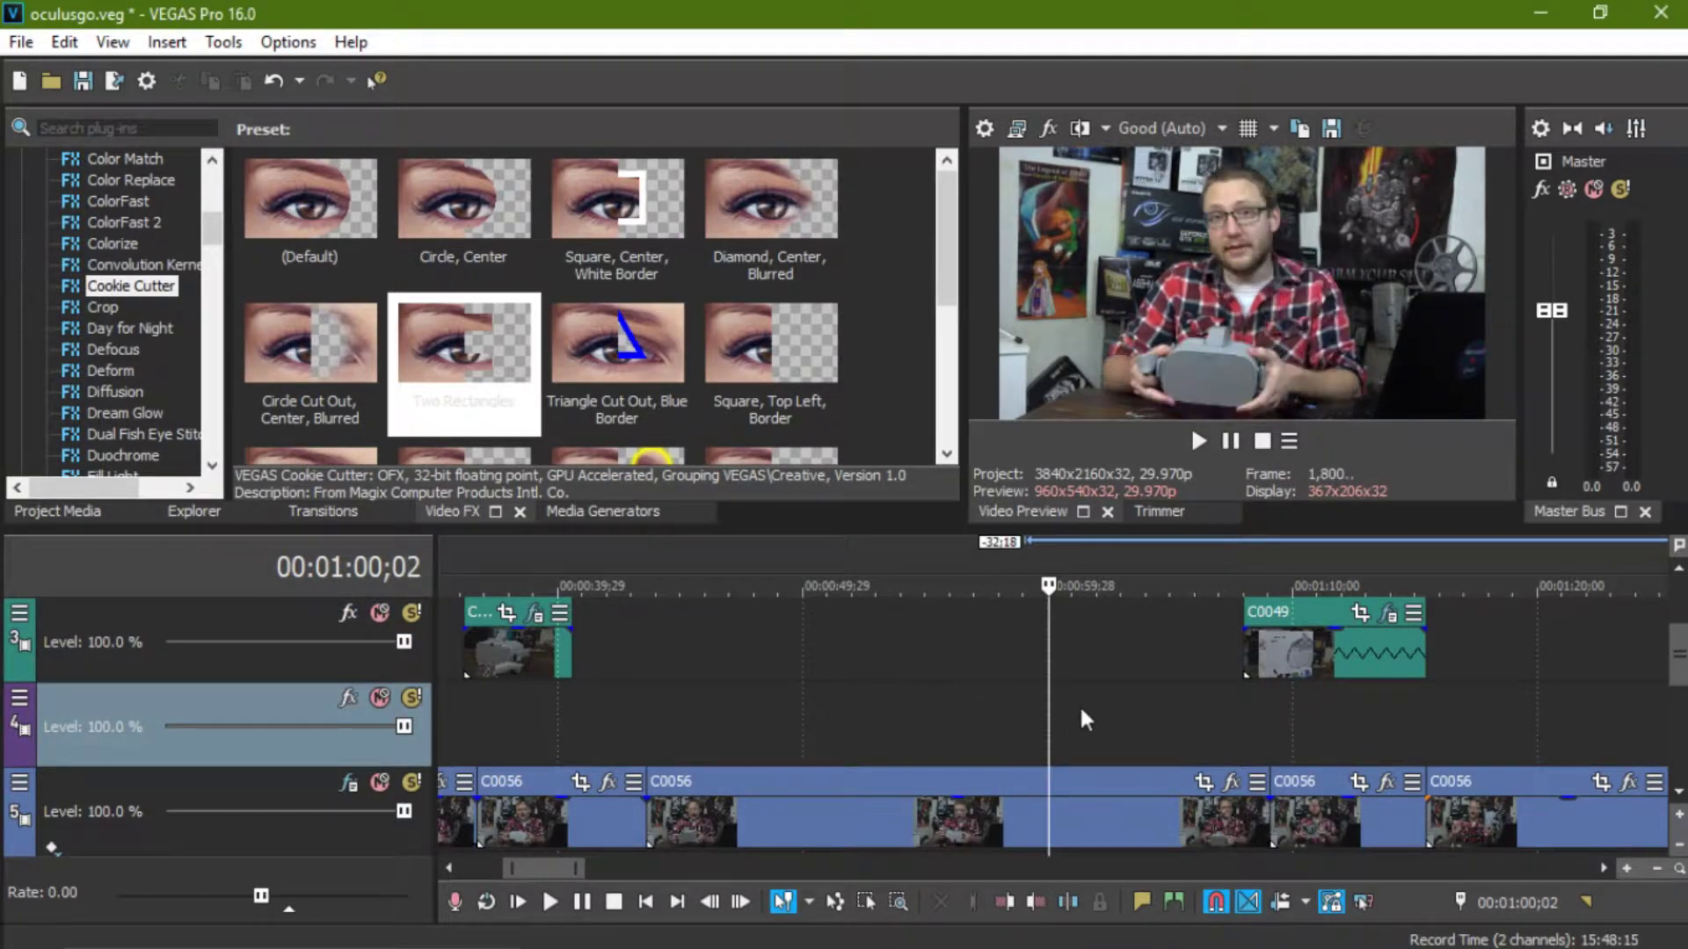
left_click(1080, 716)
left_click(1107, 716)
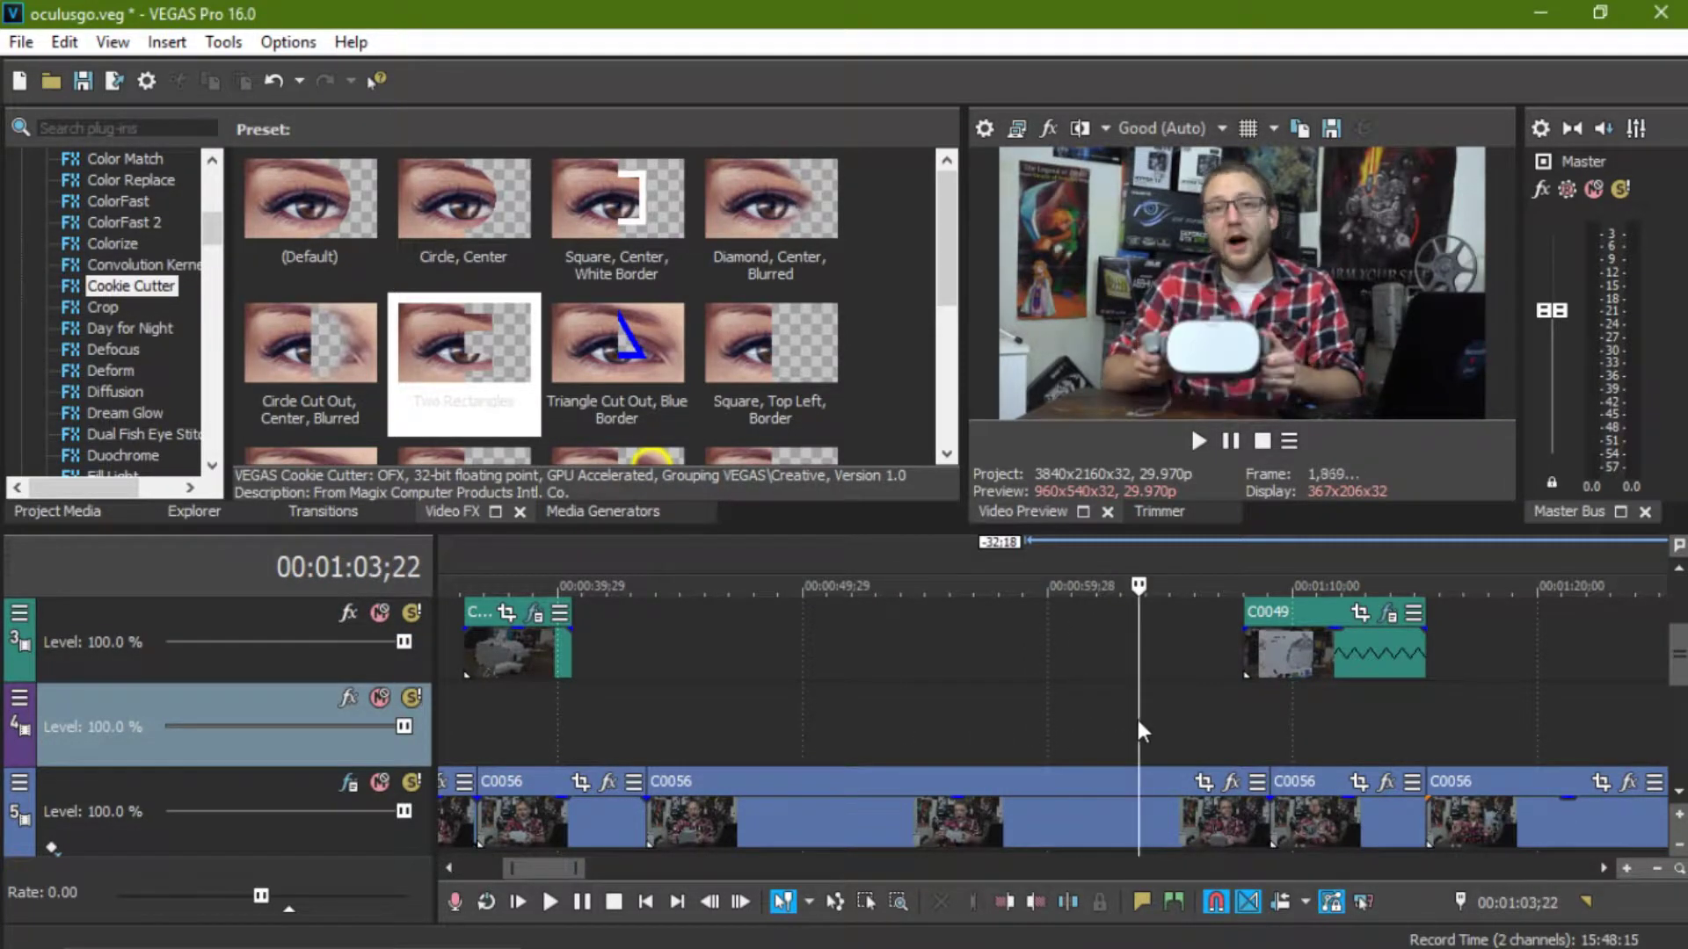
left_click(1036, 696)
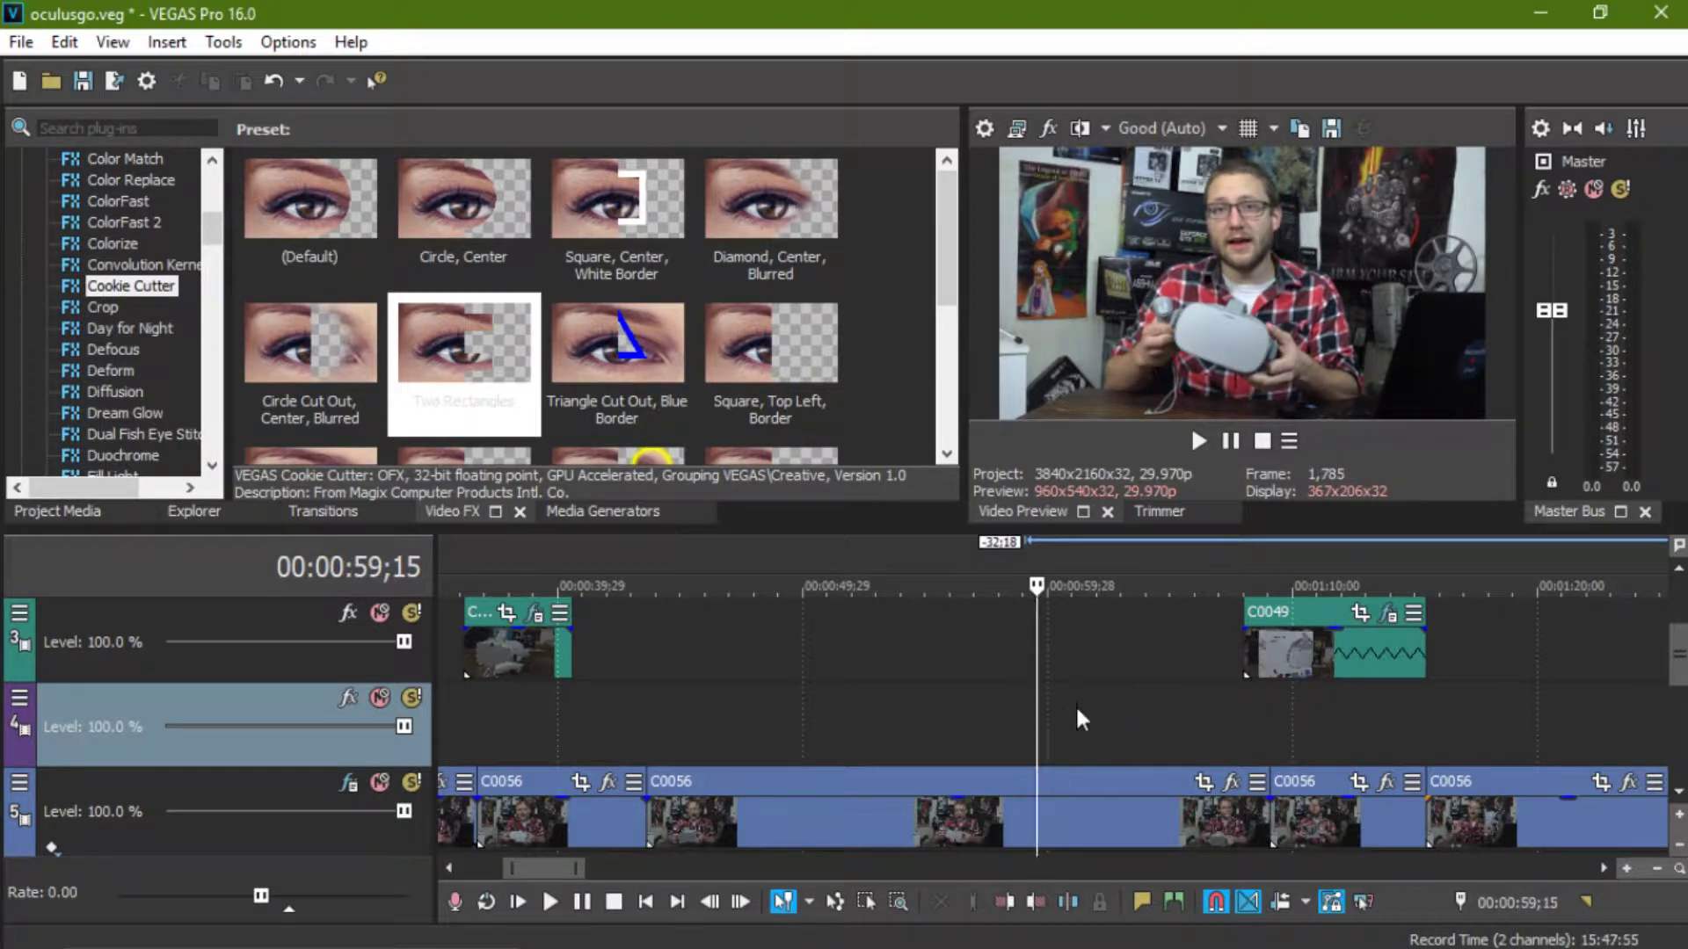
left_click(1107, 718)
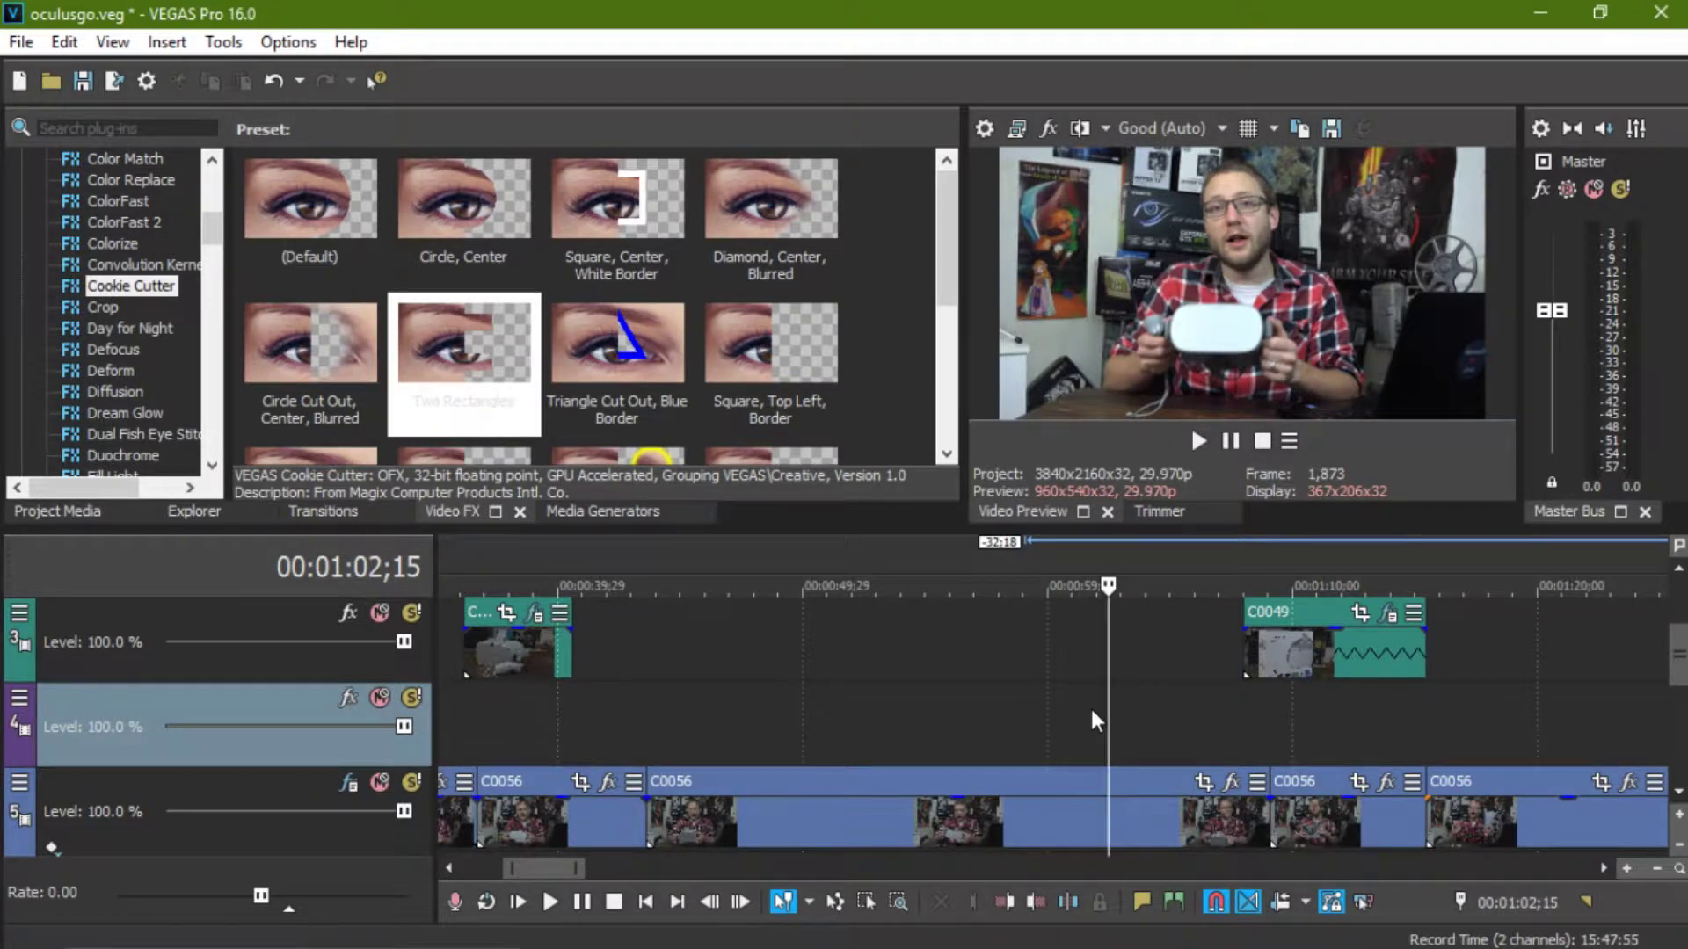
left_click(1112, 719)
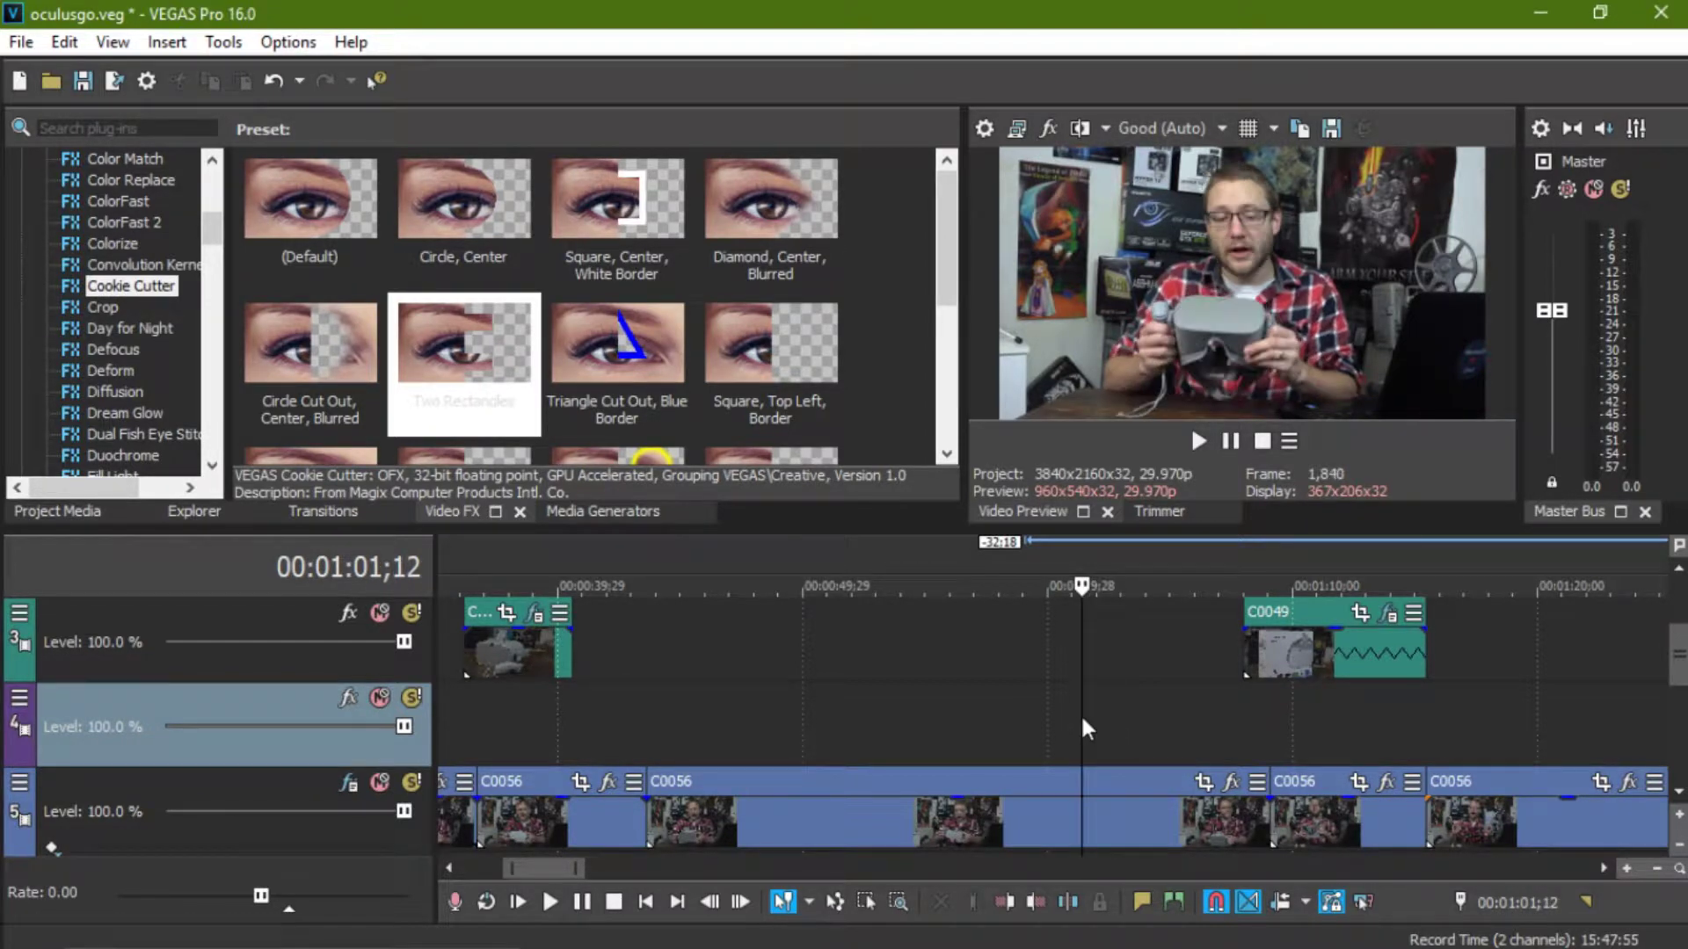
left_click(1120, 712)
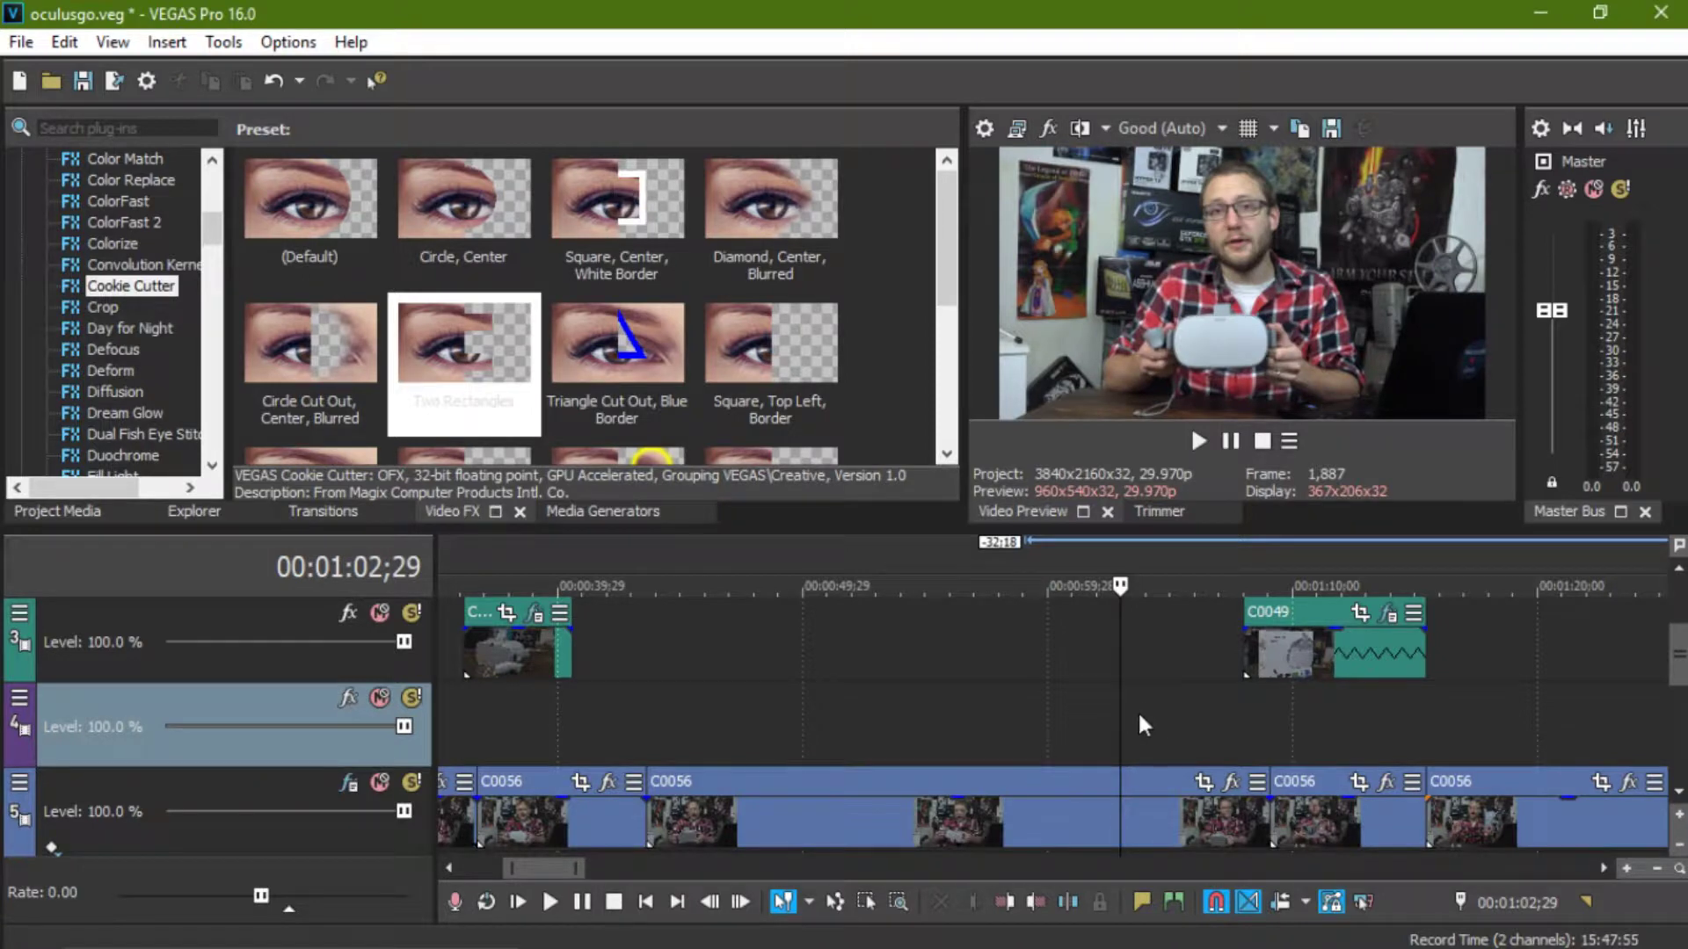
left_click(1140, 712)
left_click(1085, 724)
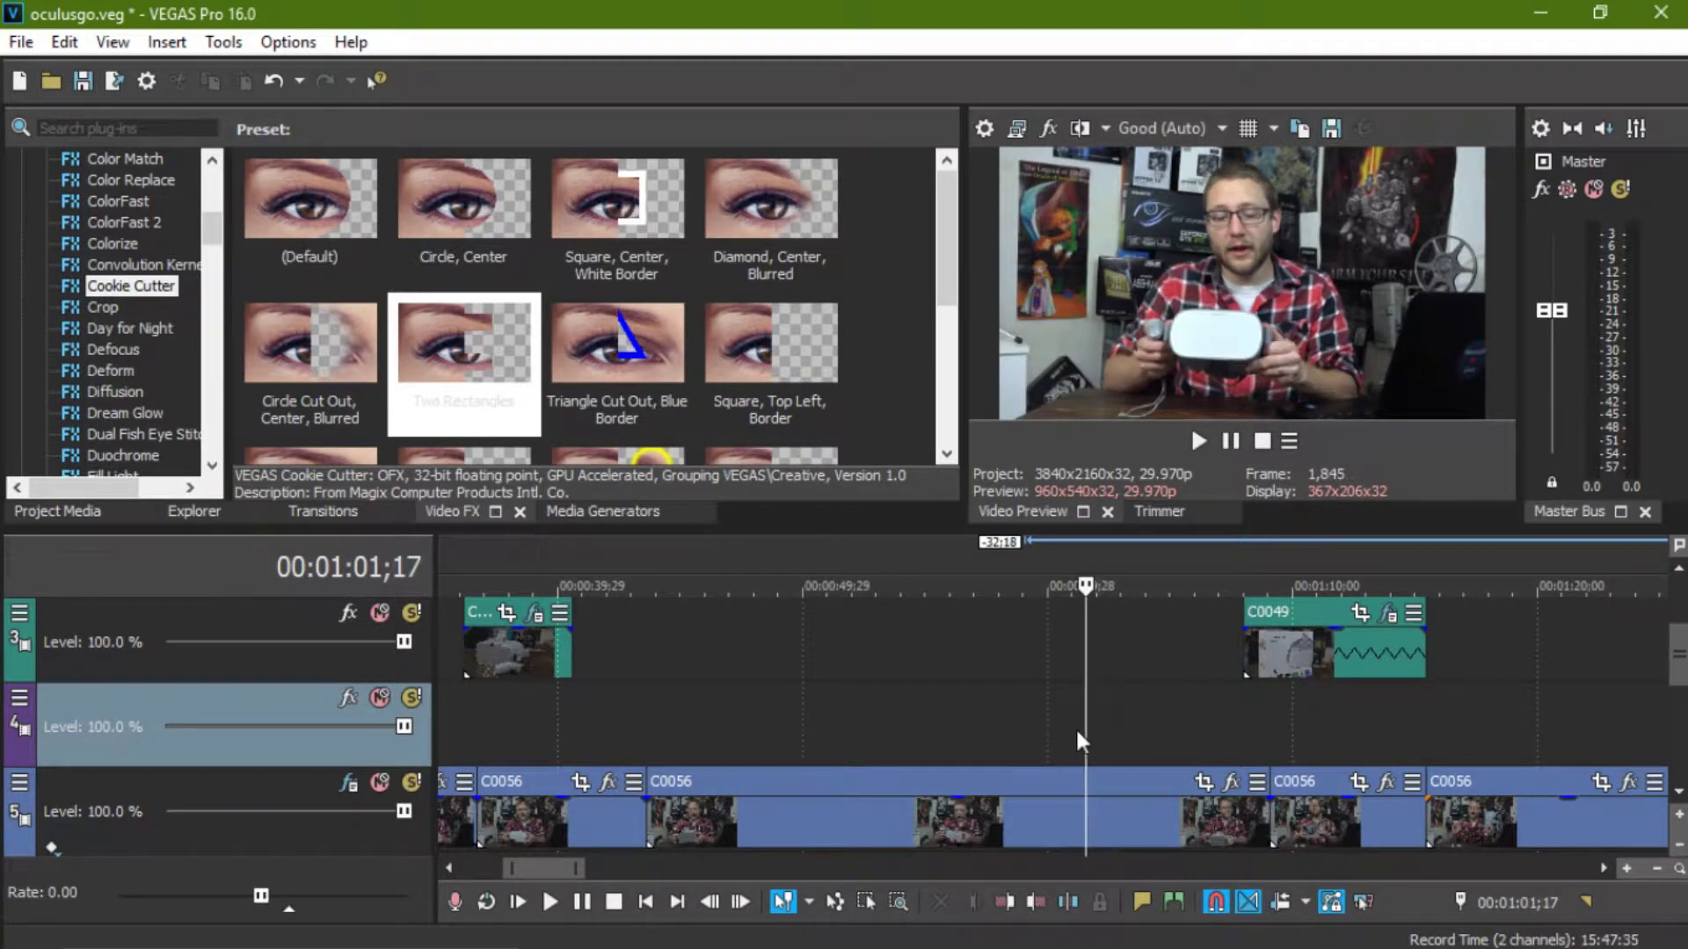
left_click(1119, 720)
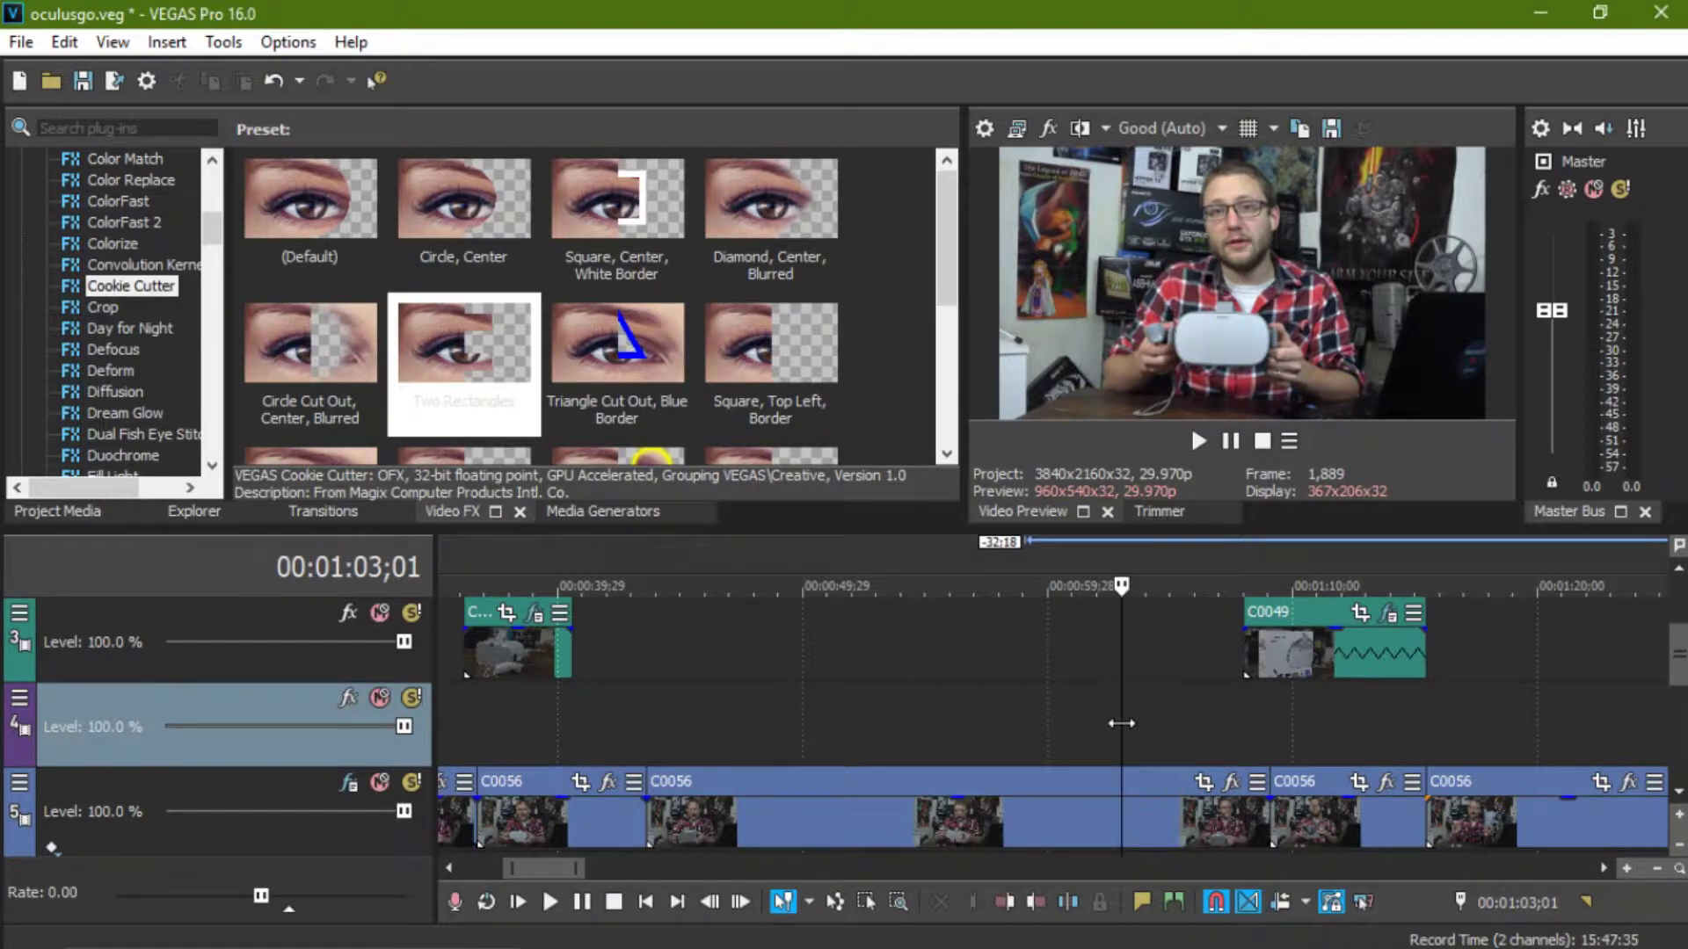
left_click(1104, 719)
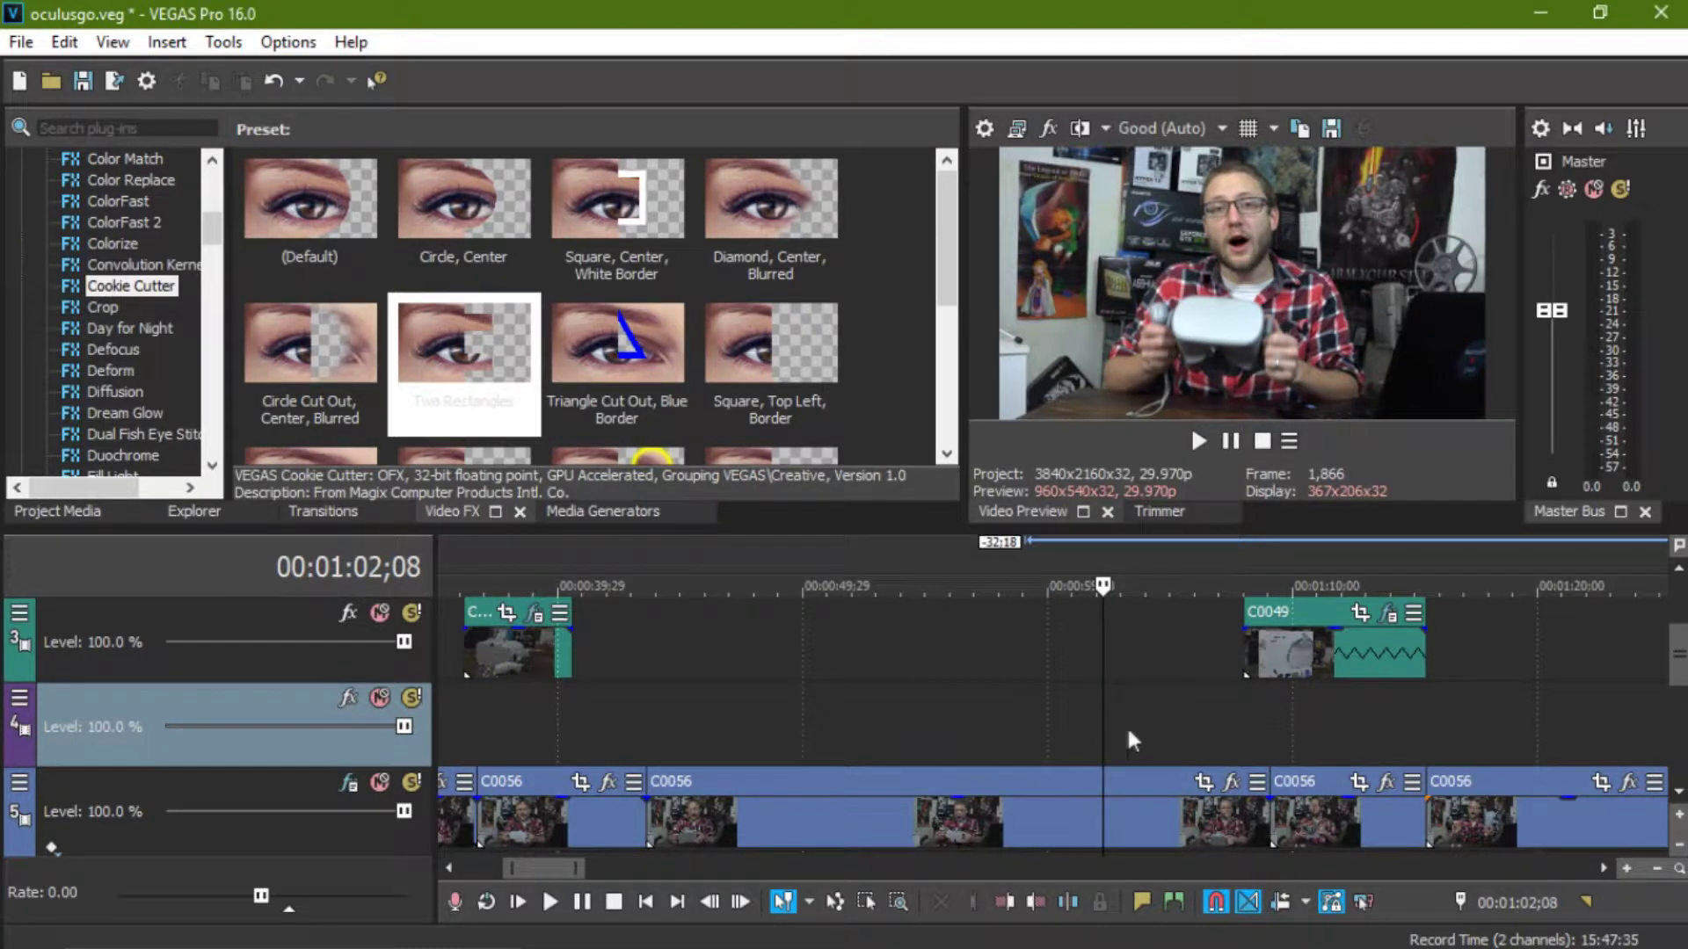
left_click(1127, 725)
left_click(1149, 721)
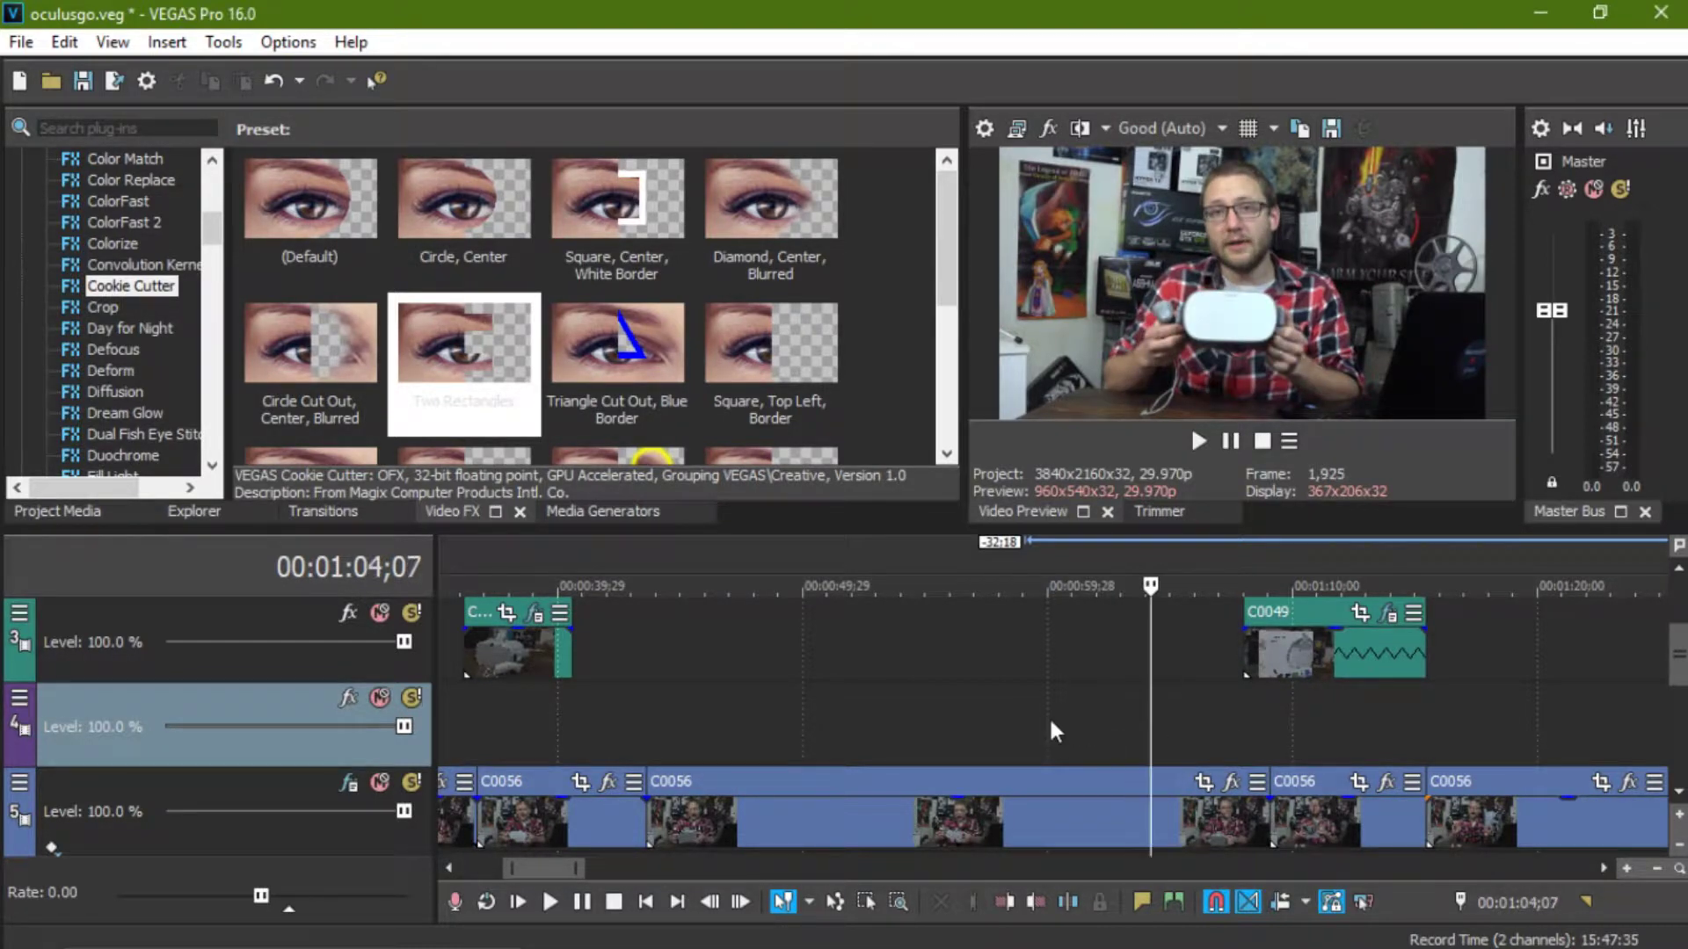
left_click(1048, 719)
left_click(947, 718)
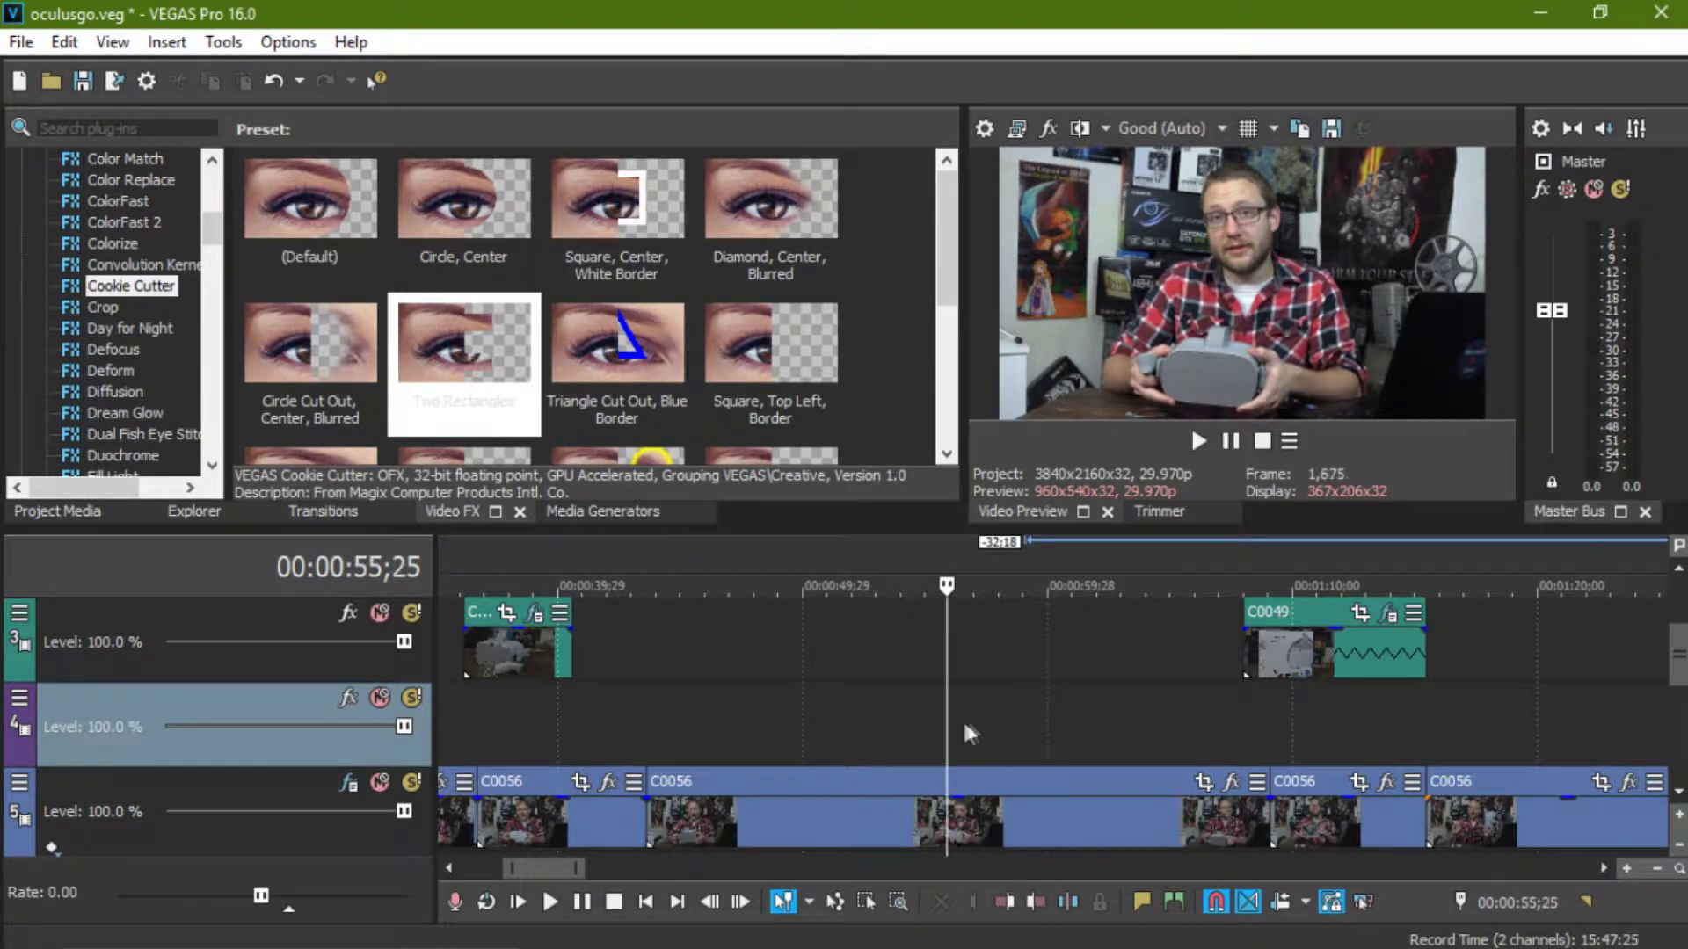
left_click(1023, 715)
left_click(1070, 722)
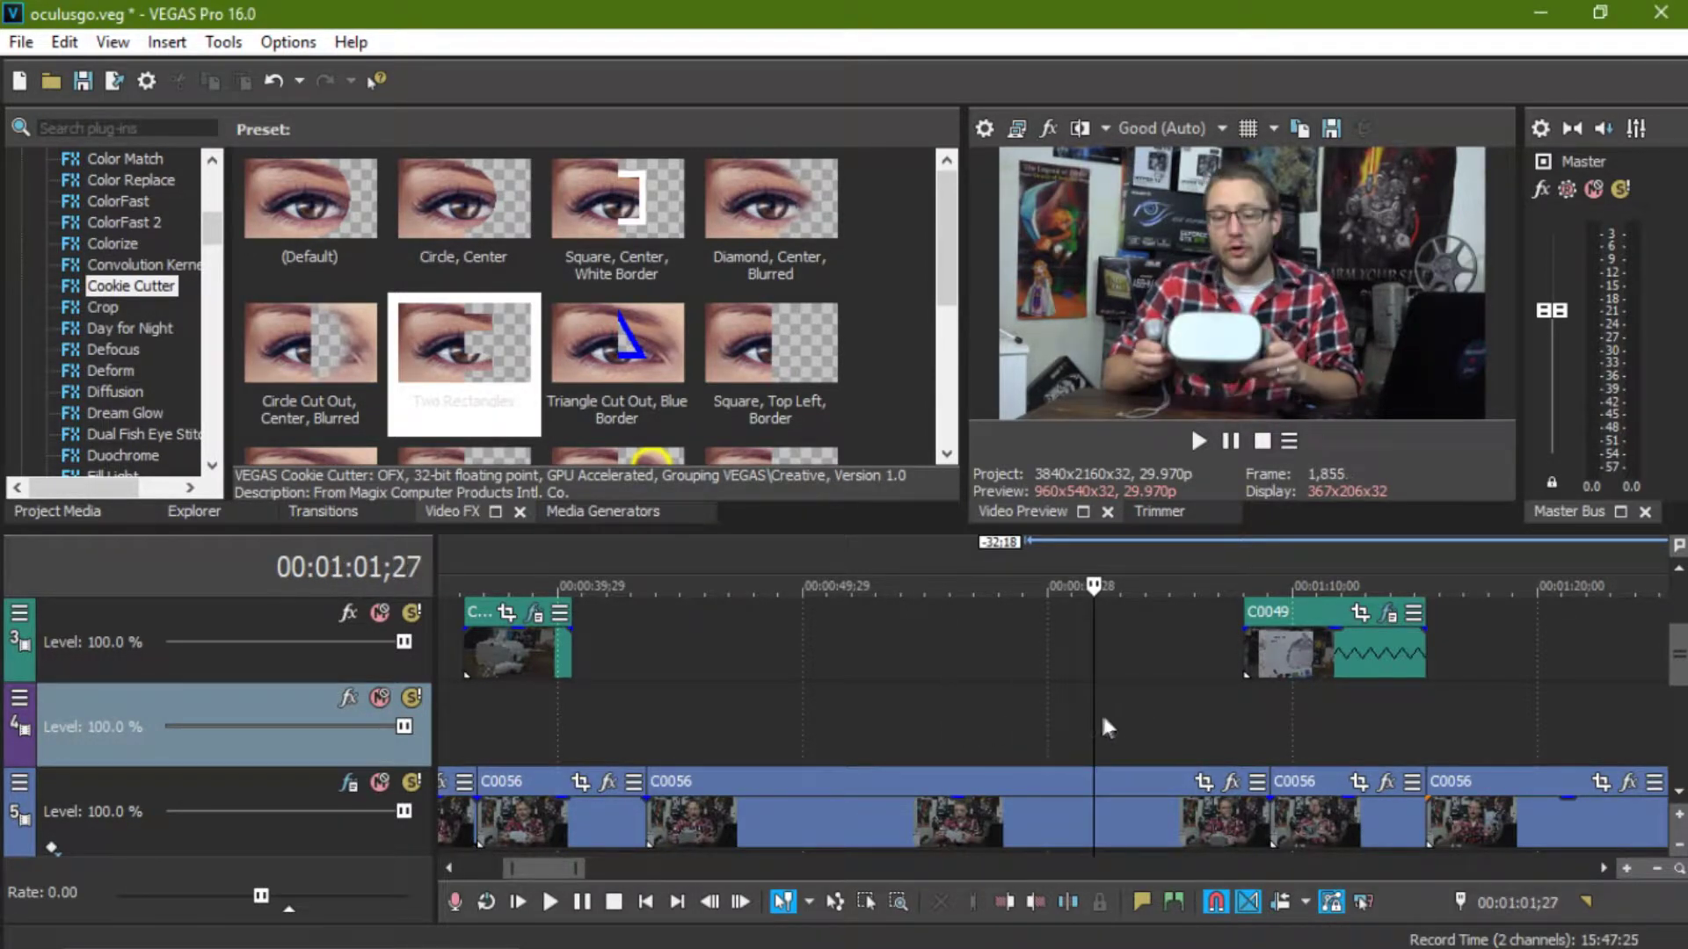
left_click(1118, 719)
left_click(1161, 715)
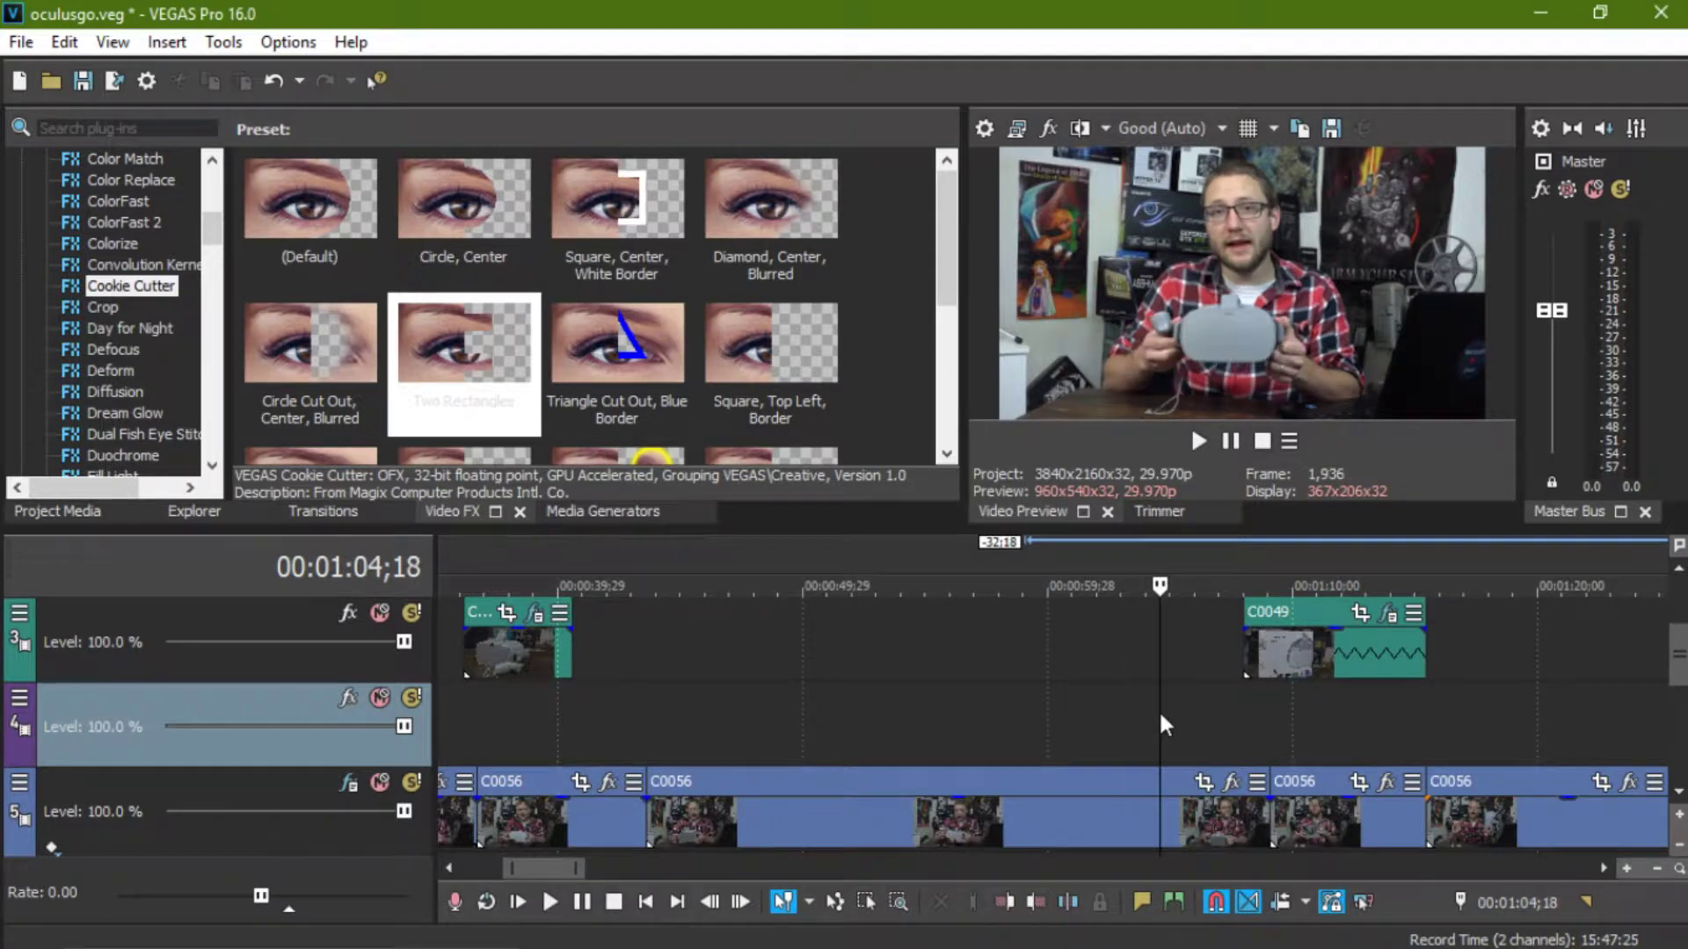
left_click(1136, 712)
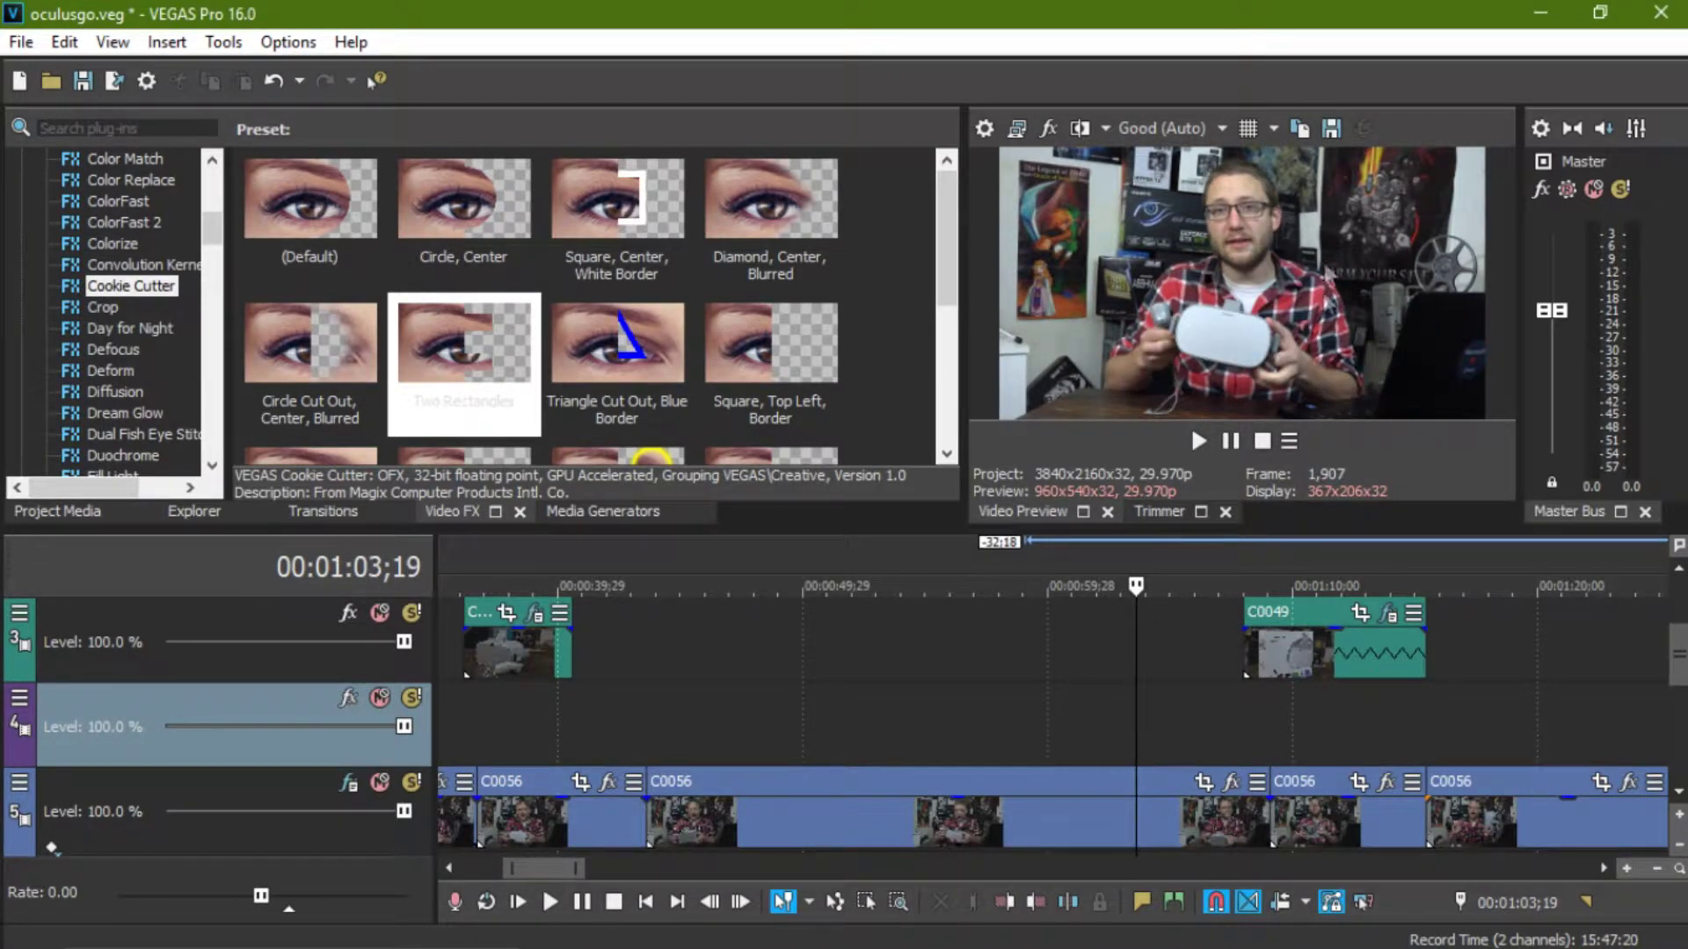
mouse_move(1160, 512)
scroll(854, 698, "down", 2)
scroll(854, 685, "down", 1)
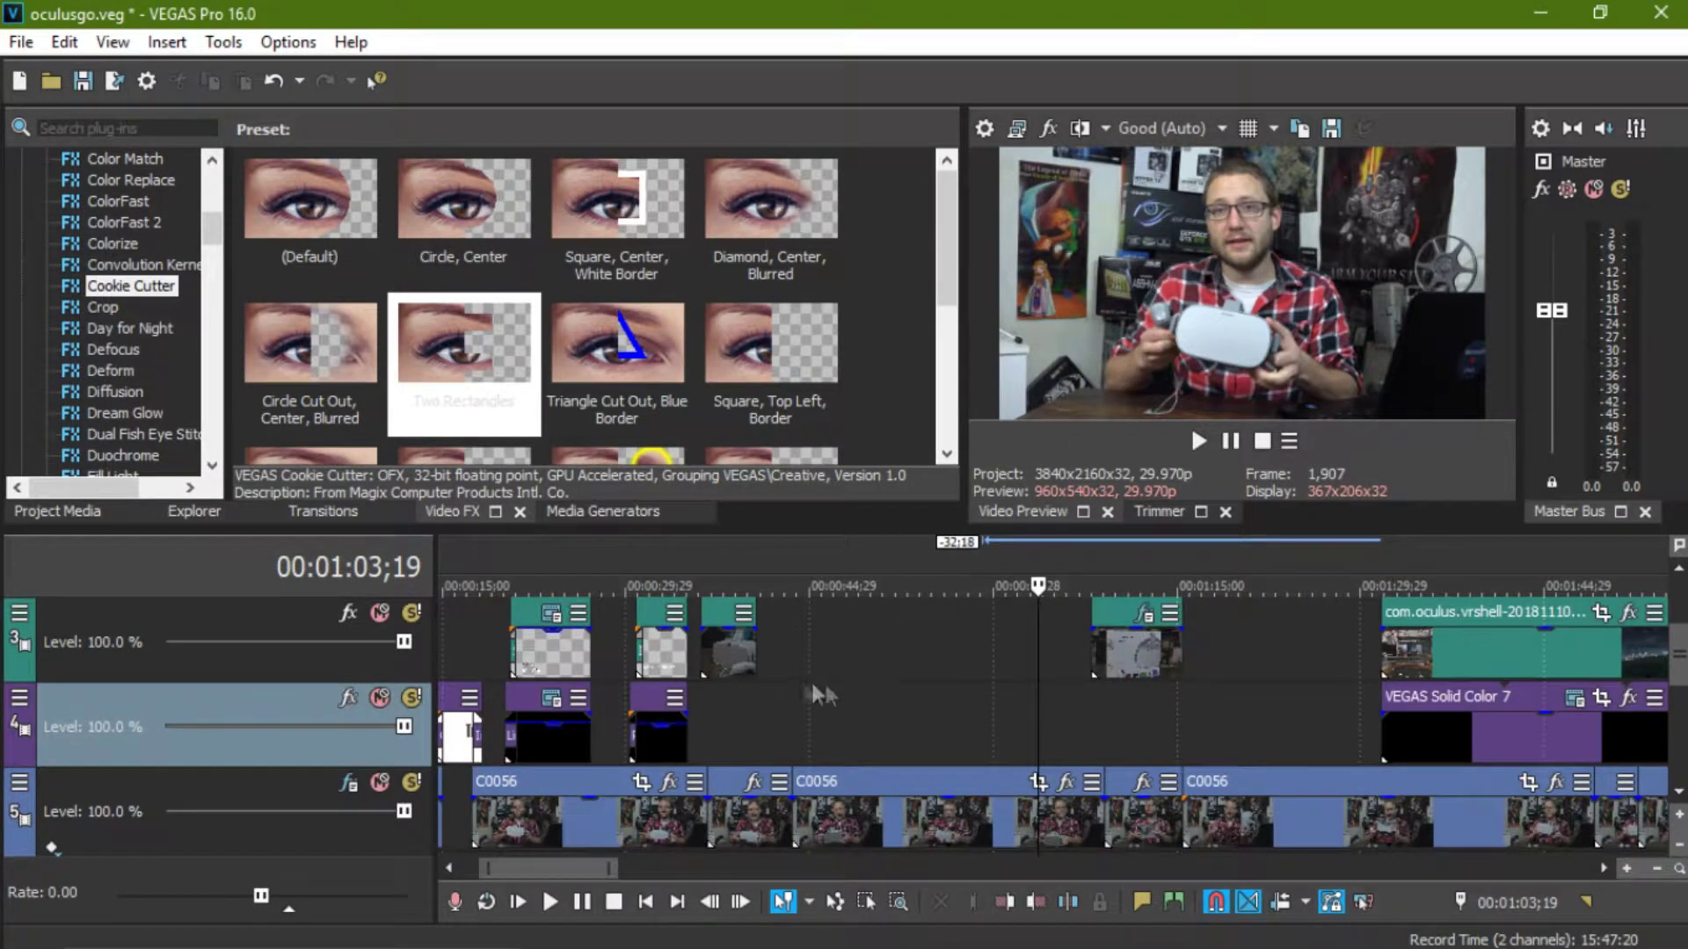
scroll(972, 653, "up", 2)
scroll(951, 650, "up", 2)
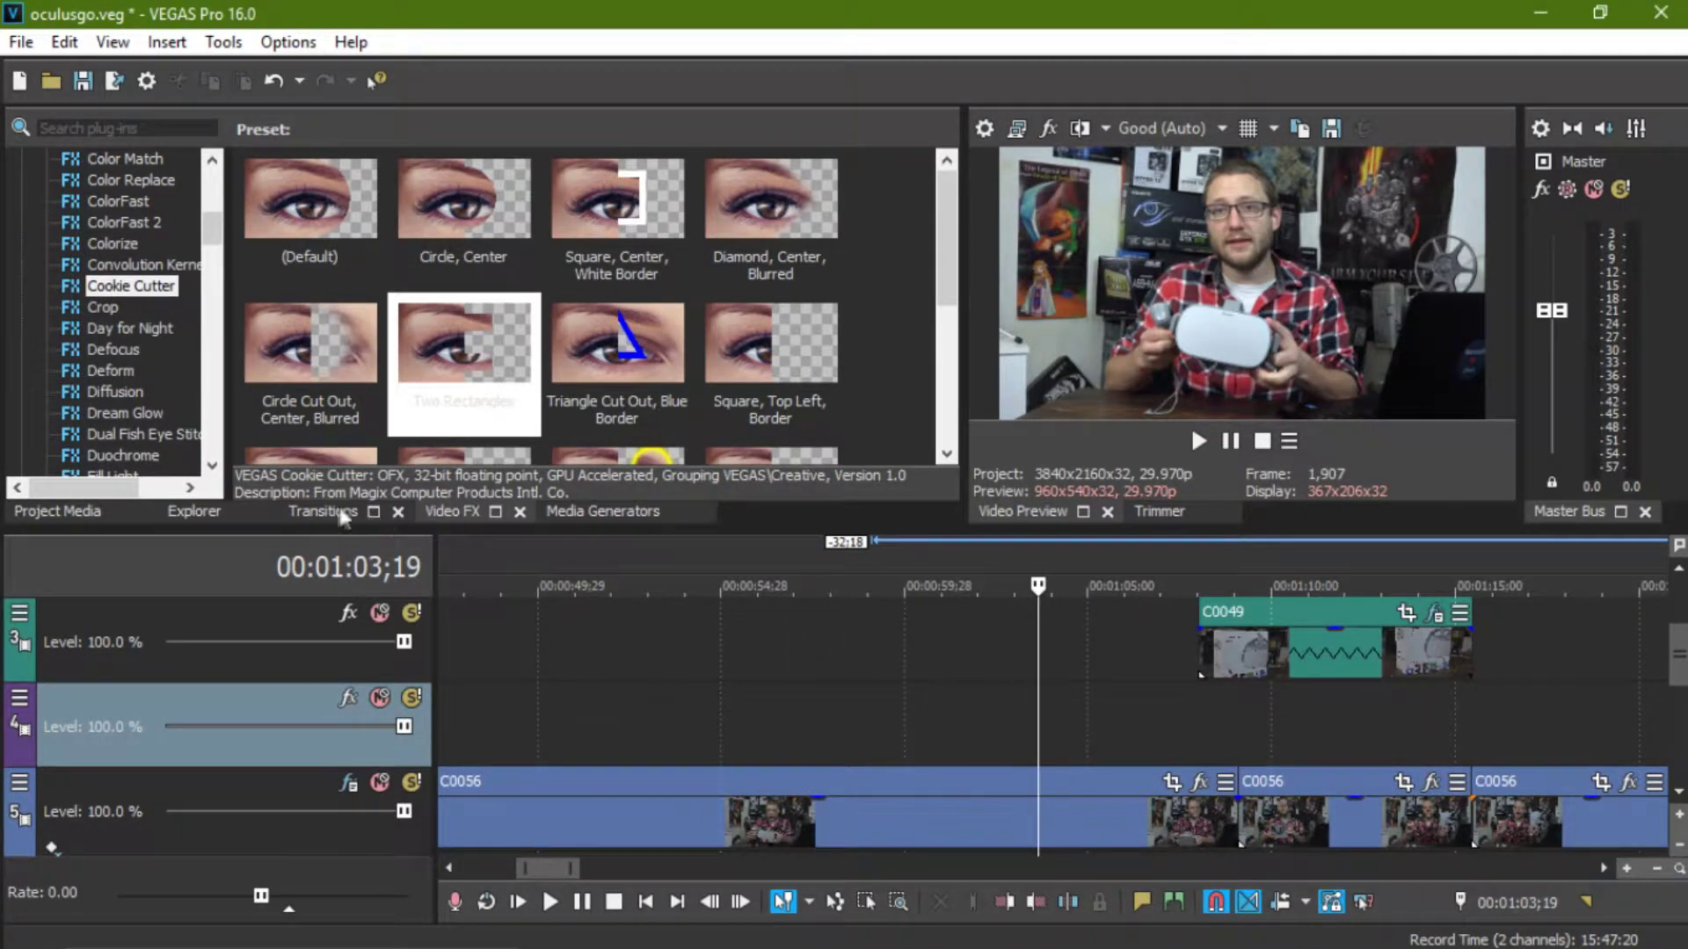
Step: Browse Transitions and Project Media, move the playhead to 1:03;10, and show Media Generators
mouse_move(322, 511)
left_click(317, 510)
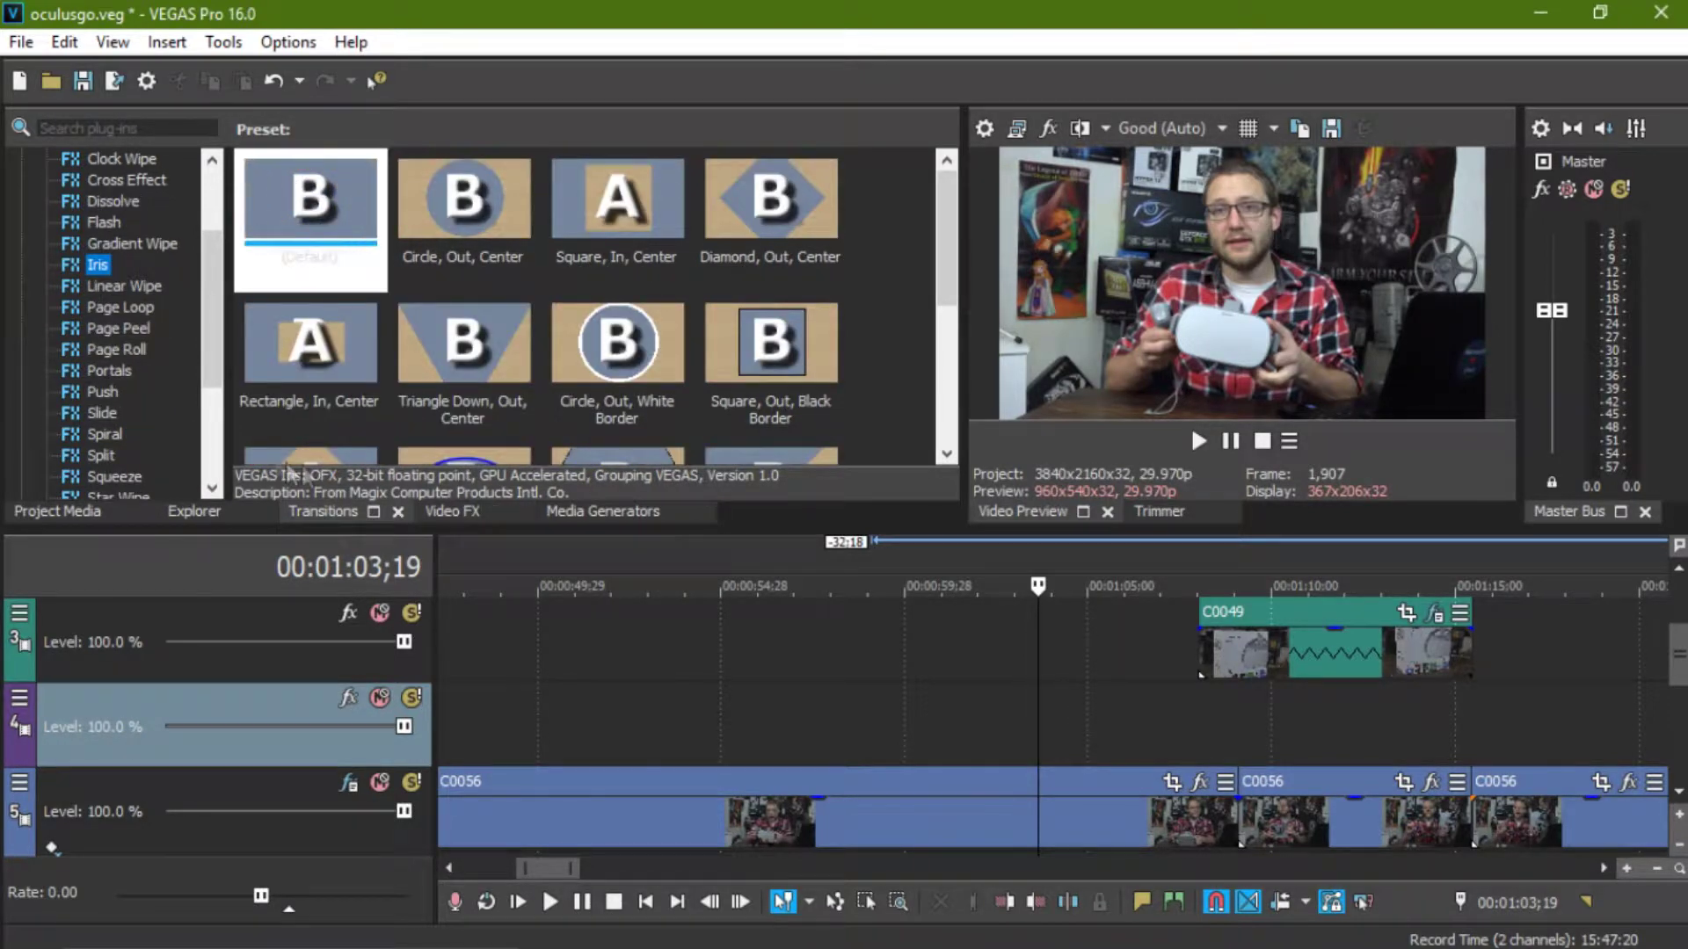
left_click(77, 512)
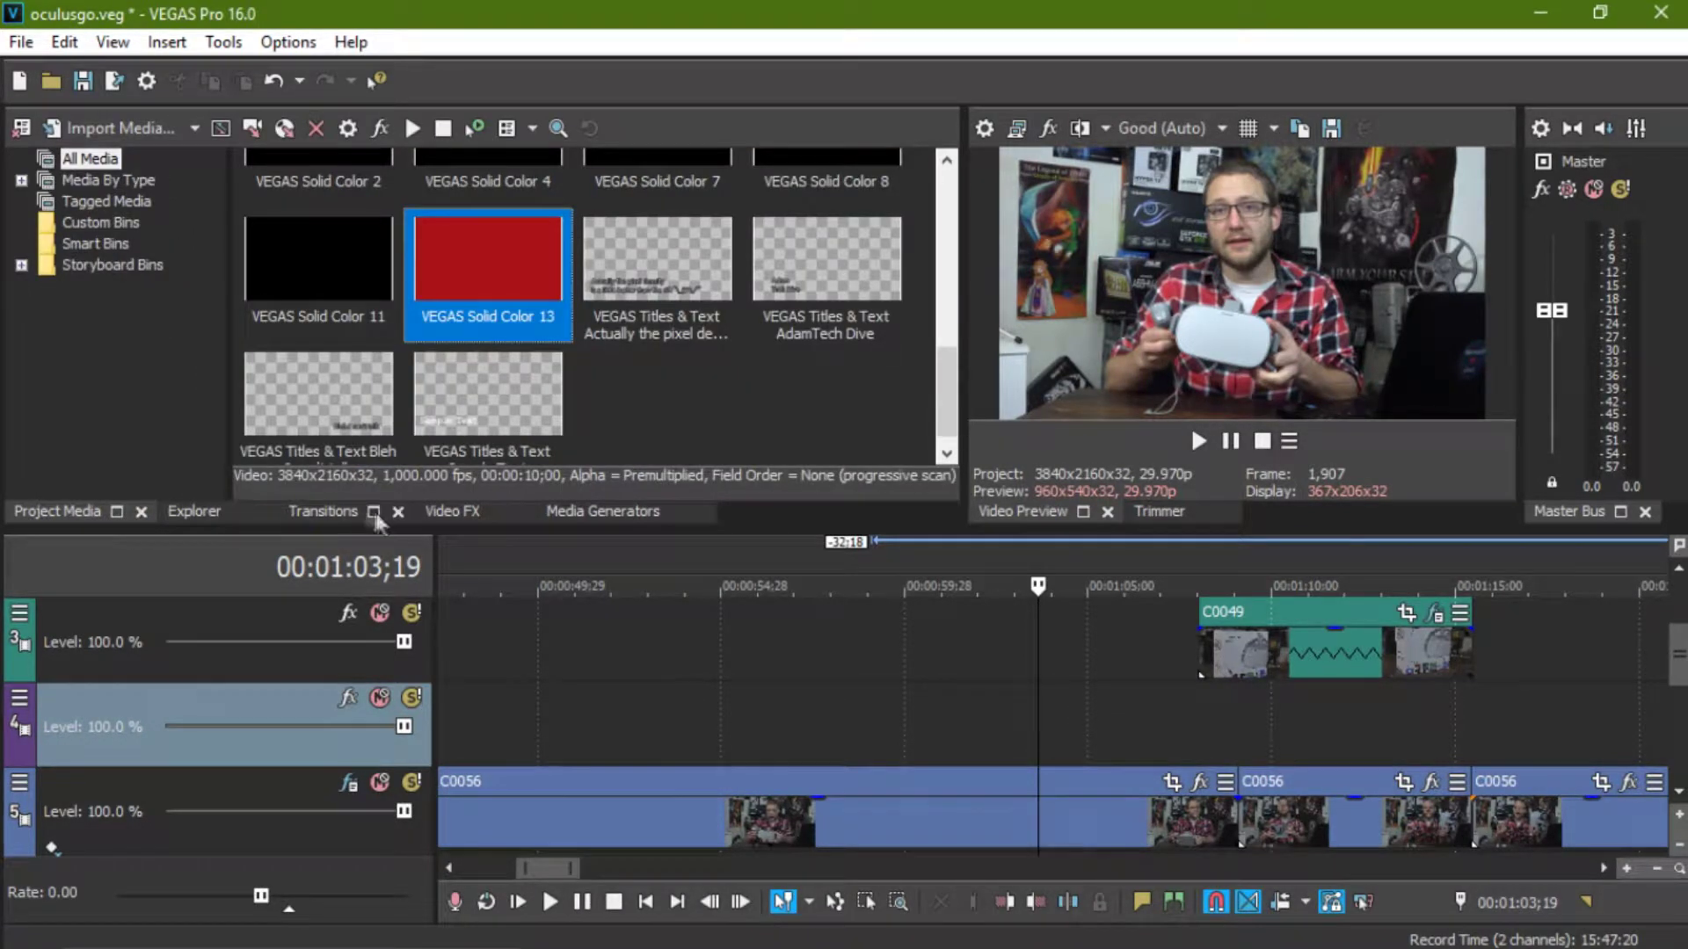
left_click(1026, 714)
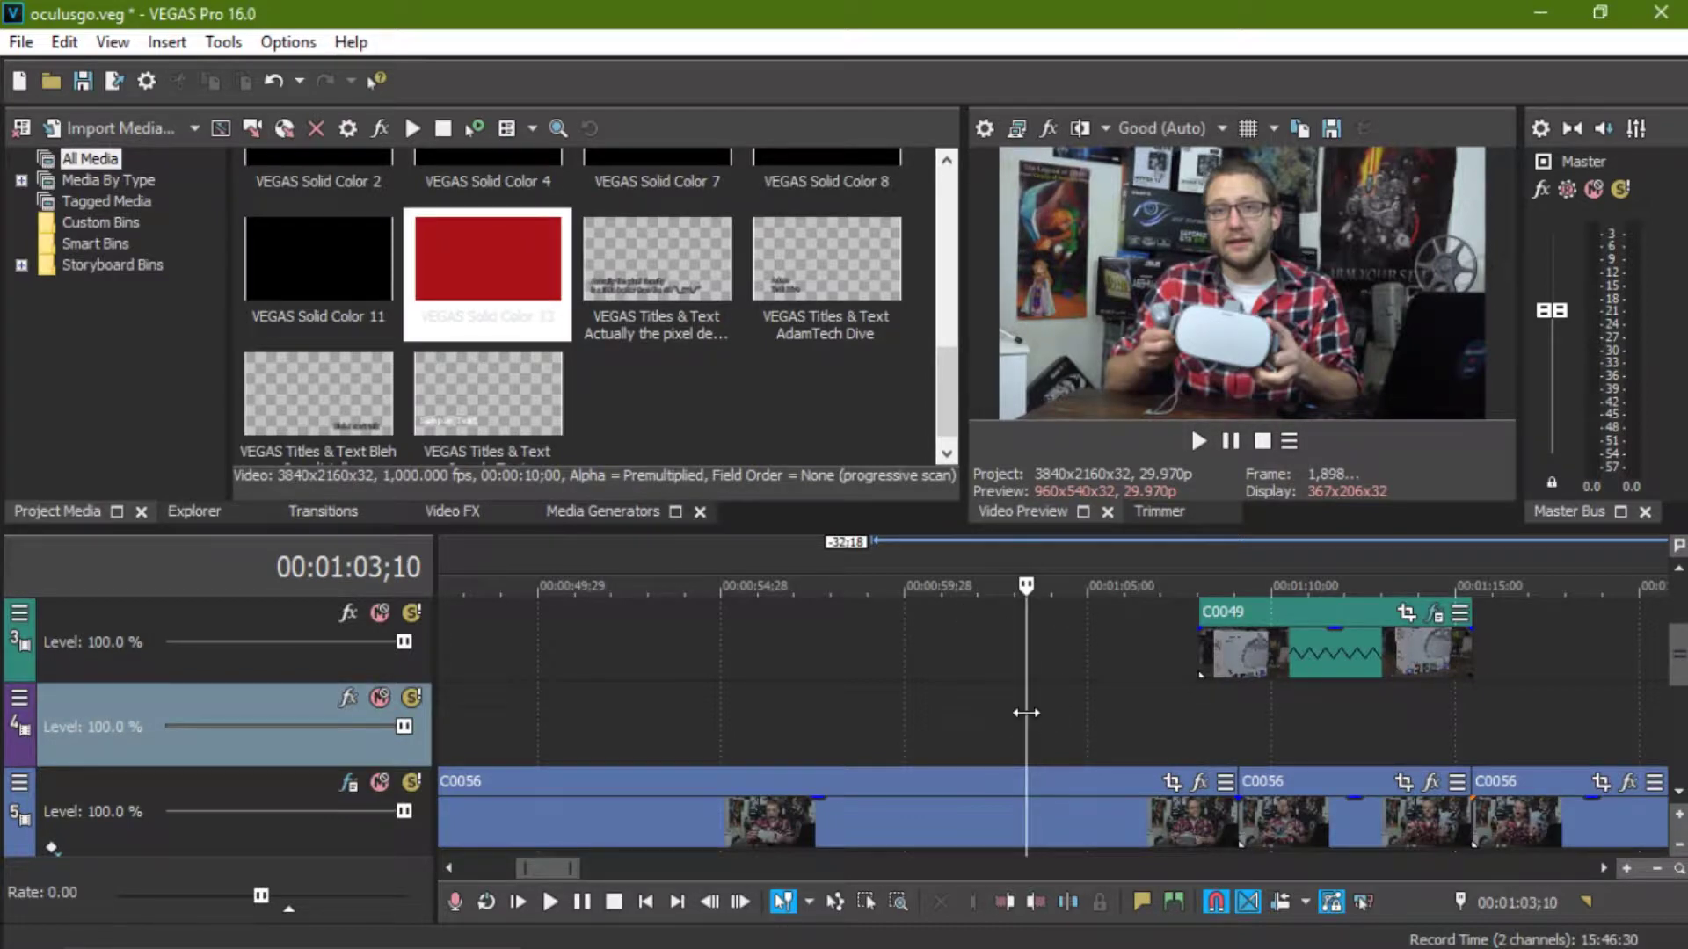
left_click(586, 513)
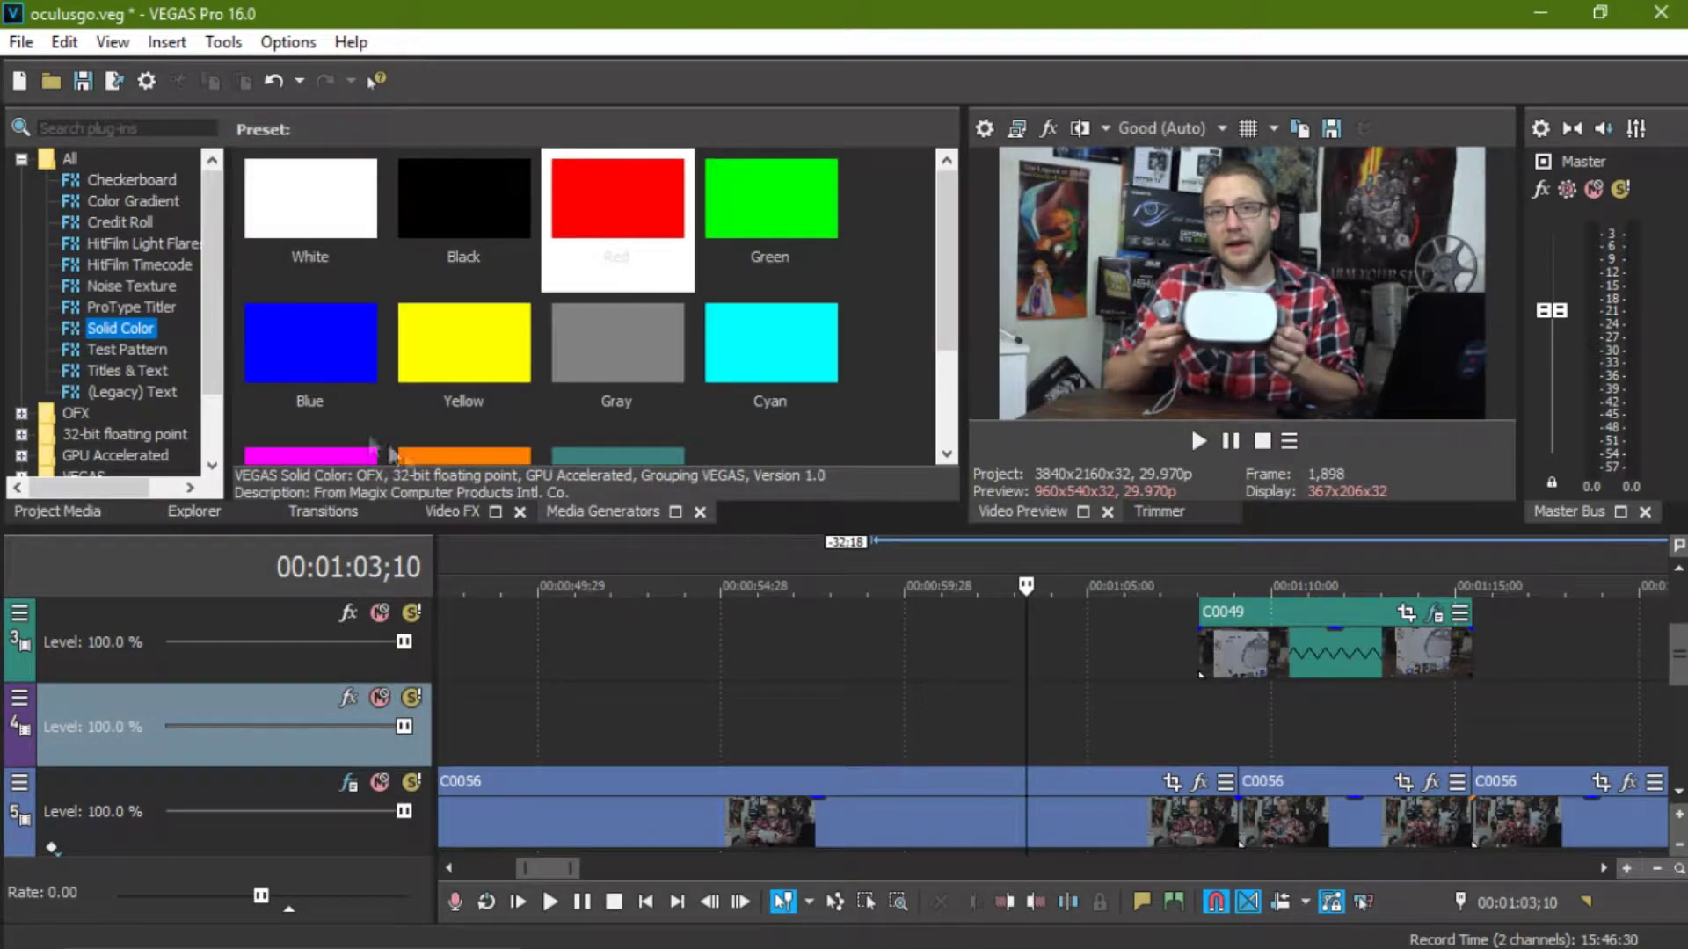
Step: Add a Titles & Text event on track 3 at the playhead and shorten its end slightly
left_click(136, 373)
left_click_drag(310, 211, 837, 652)
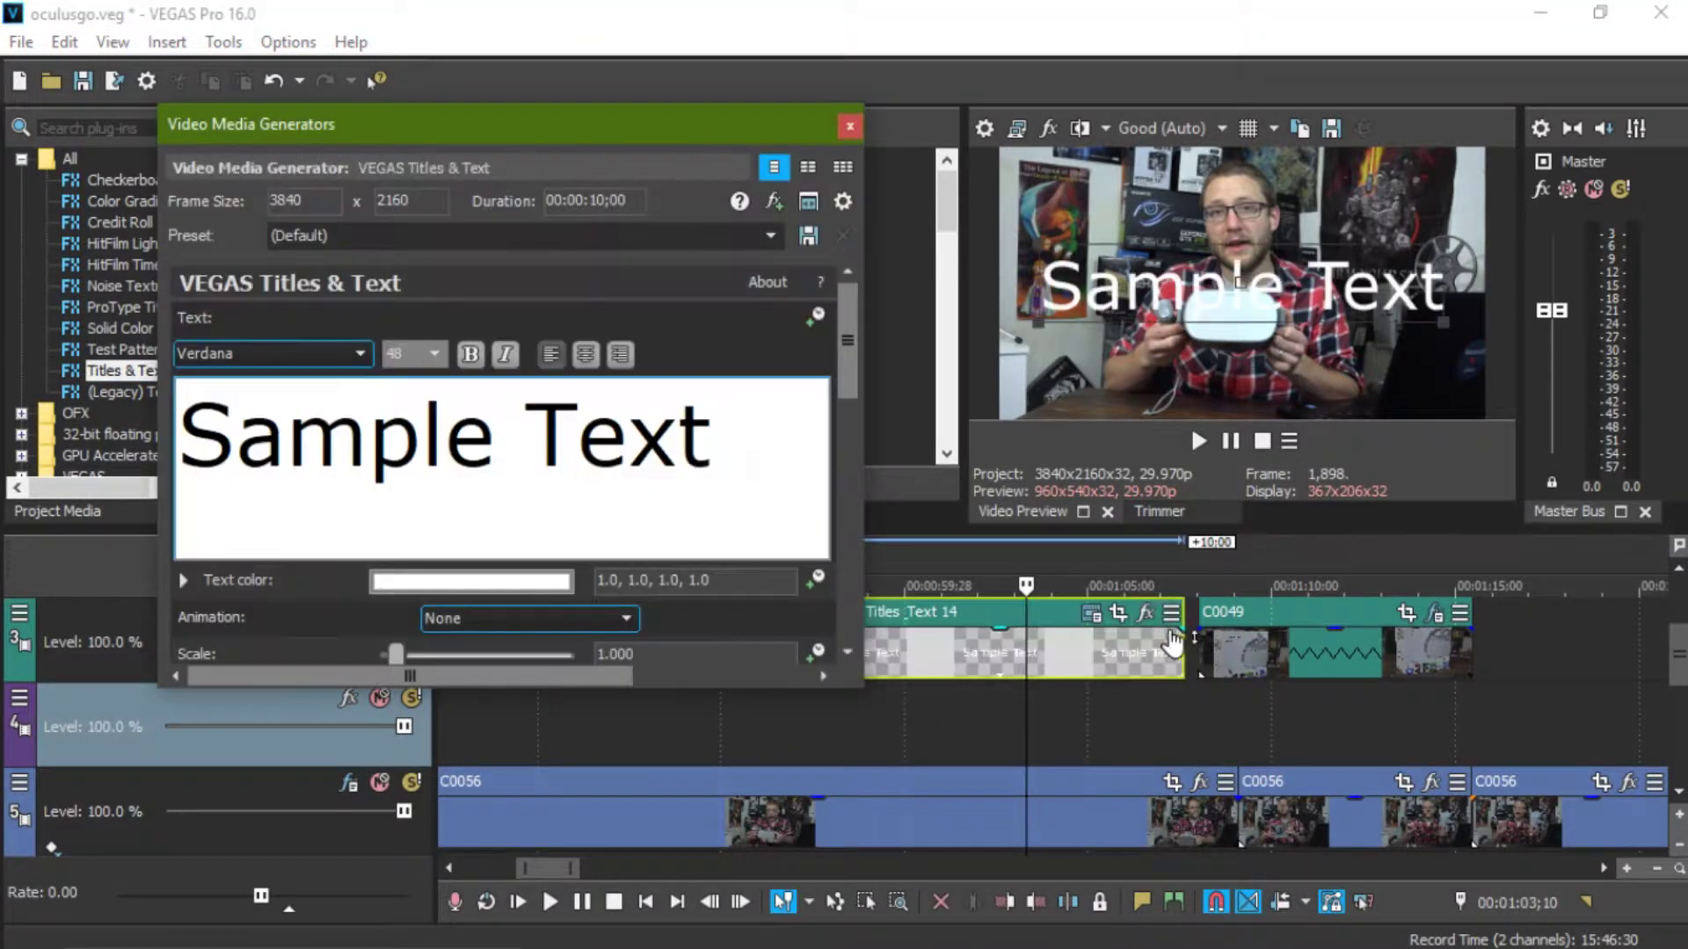
left_click(1180, 635)
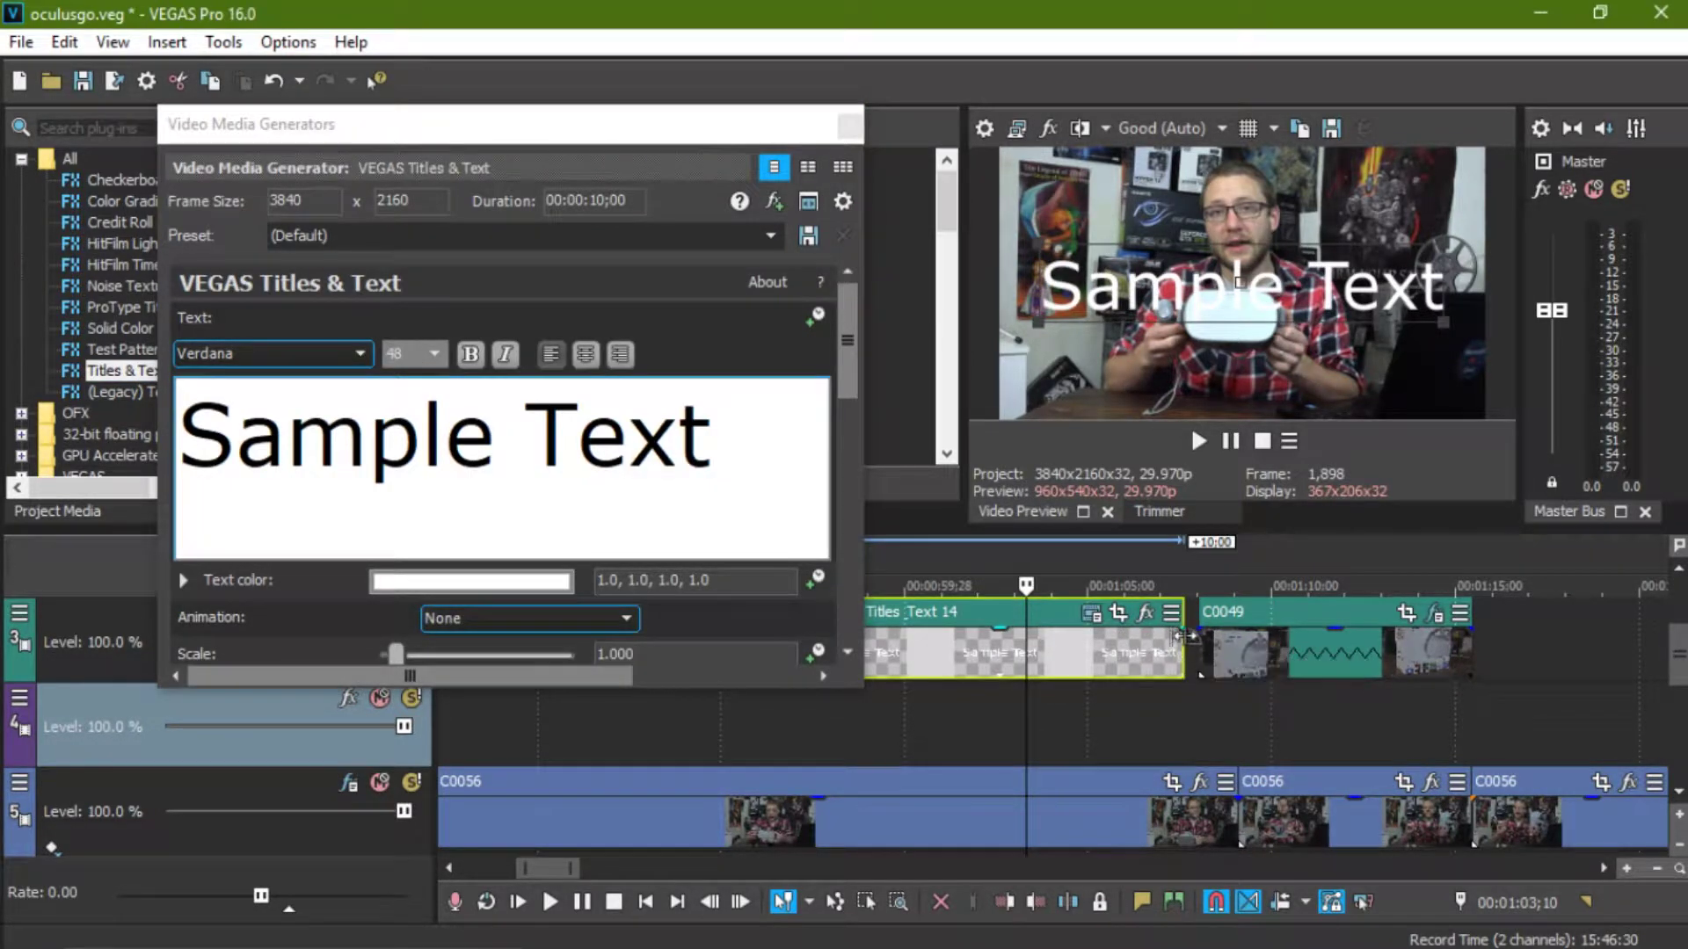
left_click_drag(1179, 636, 1151, 646)
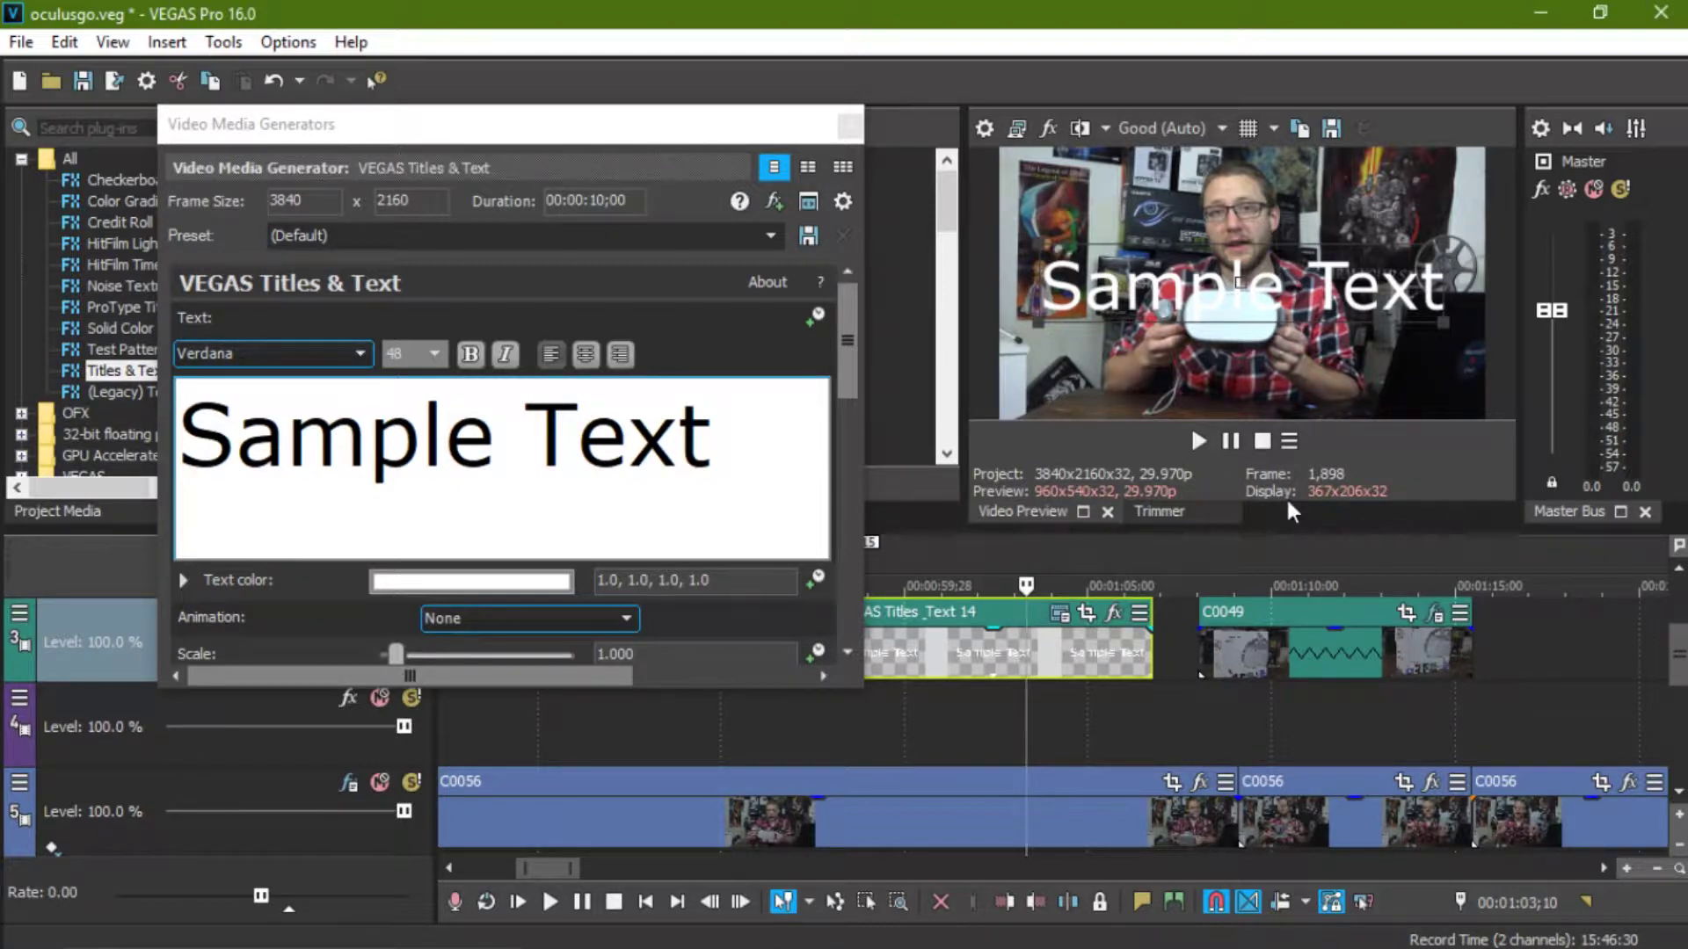
left_click(750, 420)
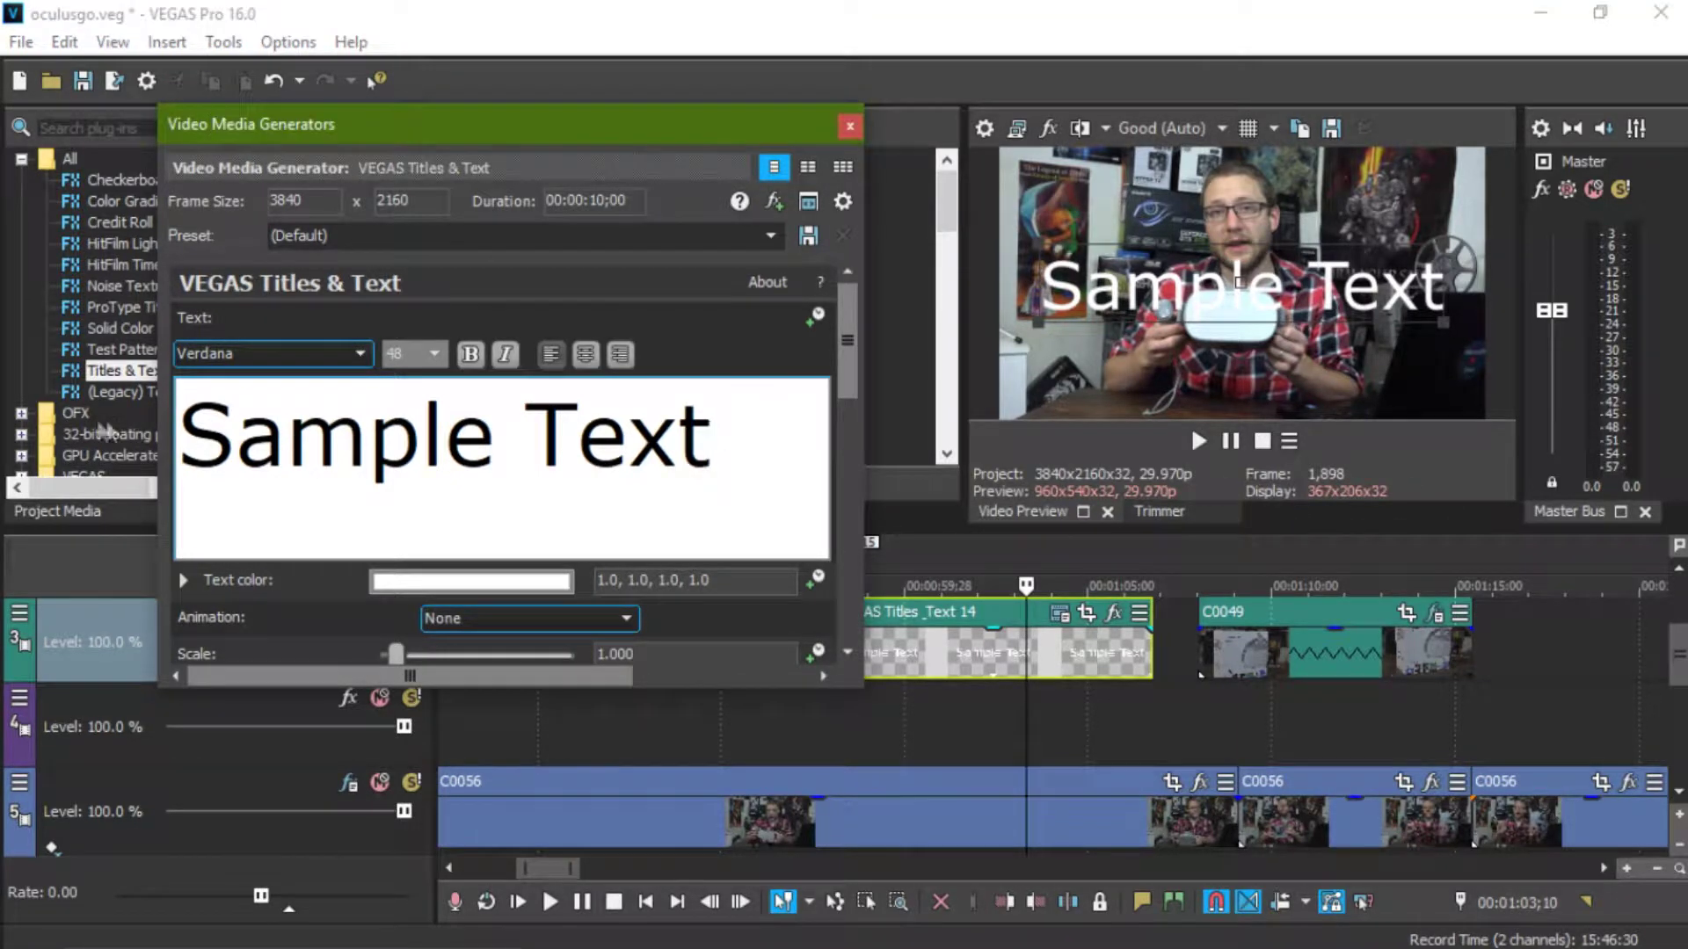
Step: Replace 'Sample Text' with 'Thumb Nail' and select the new title text
left_click_drag(725, 422, 237, 413)
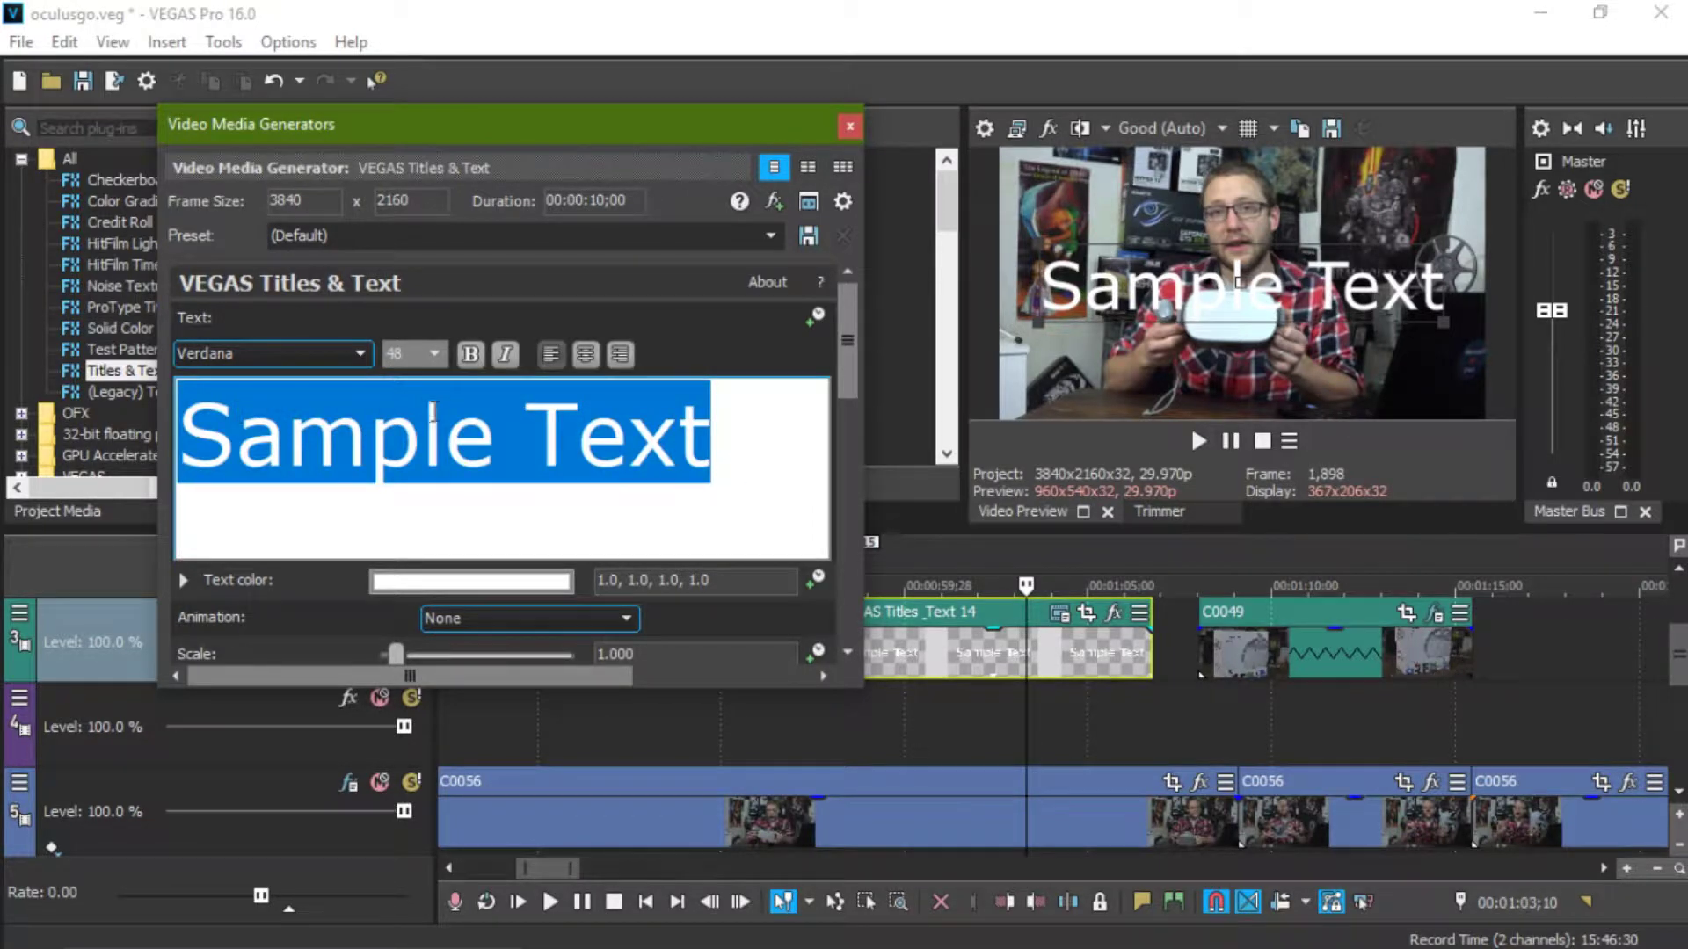
type("Th")
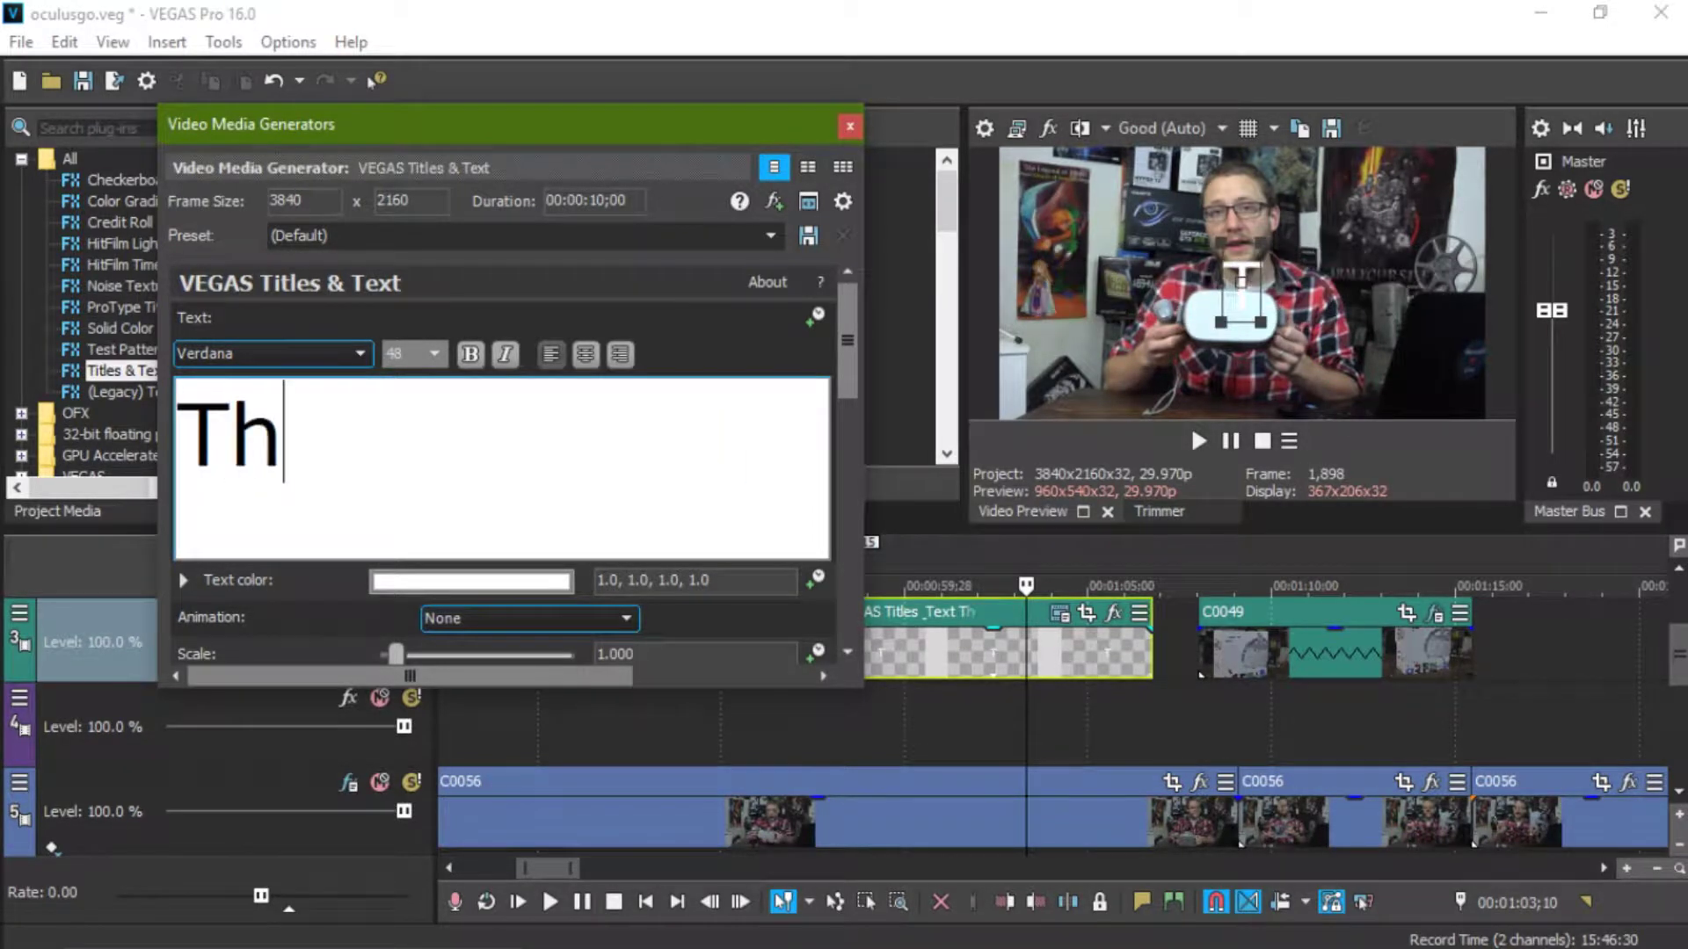
type("umbna")
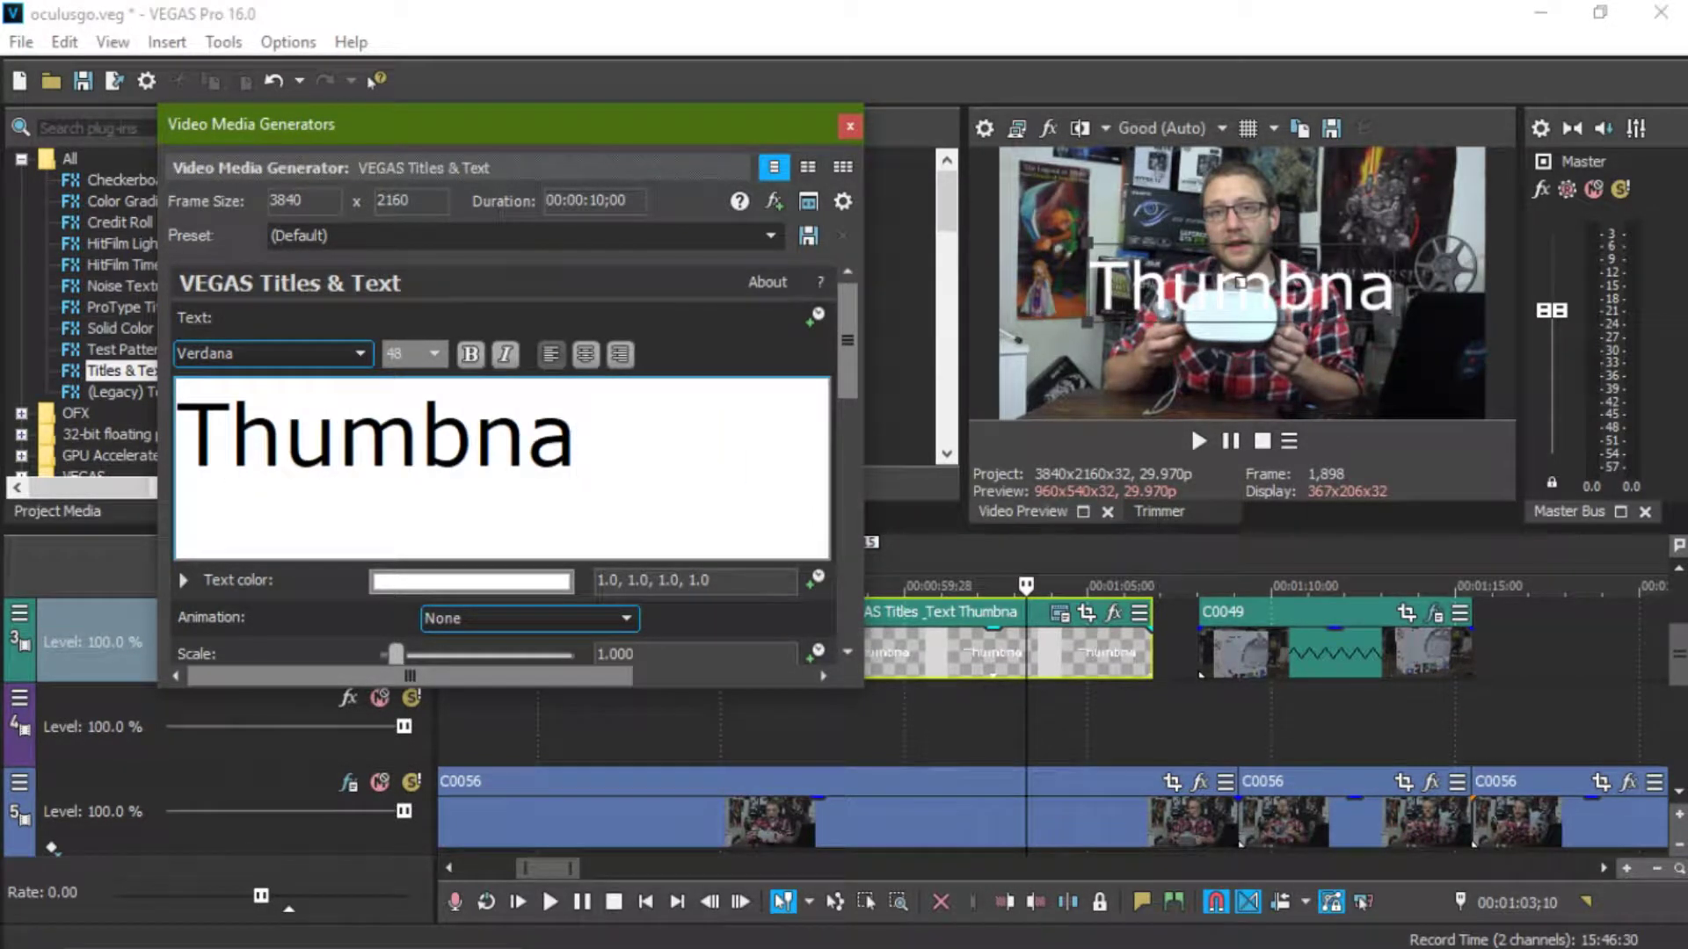
type("il")
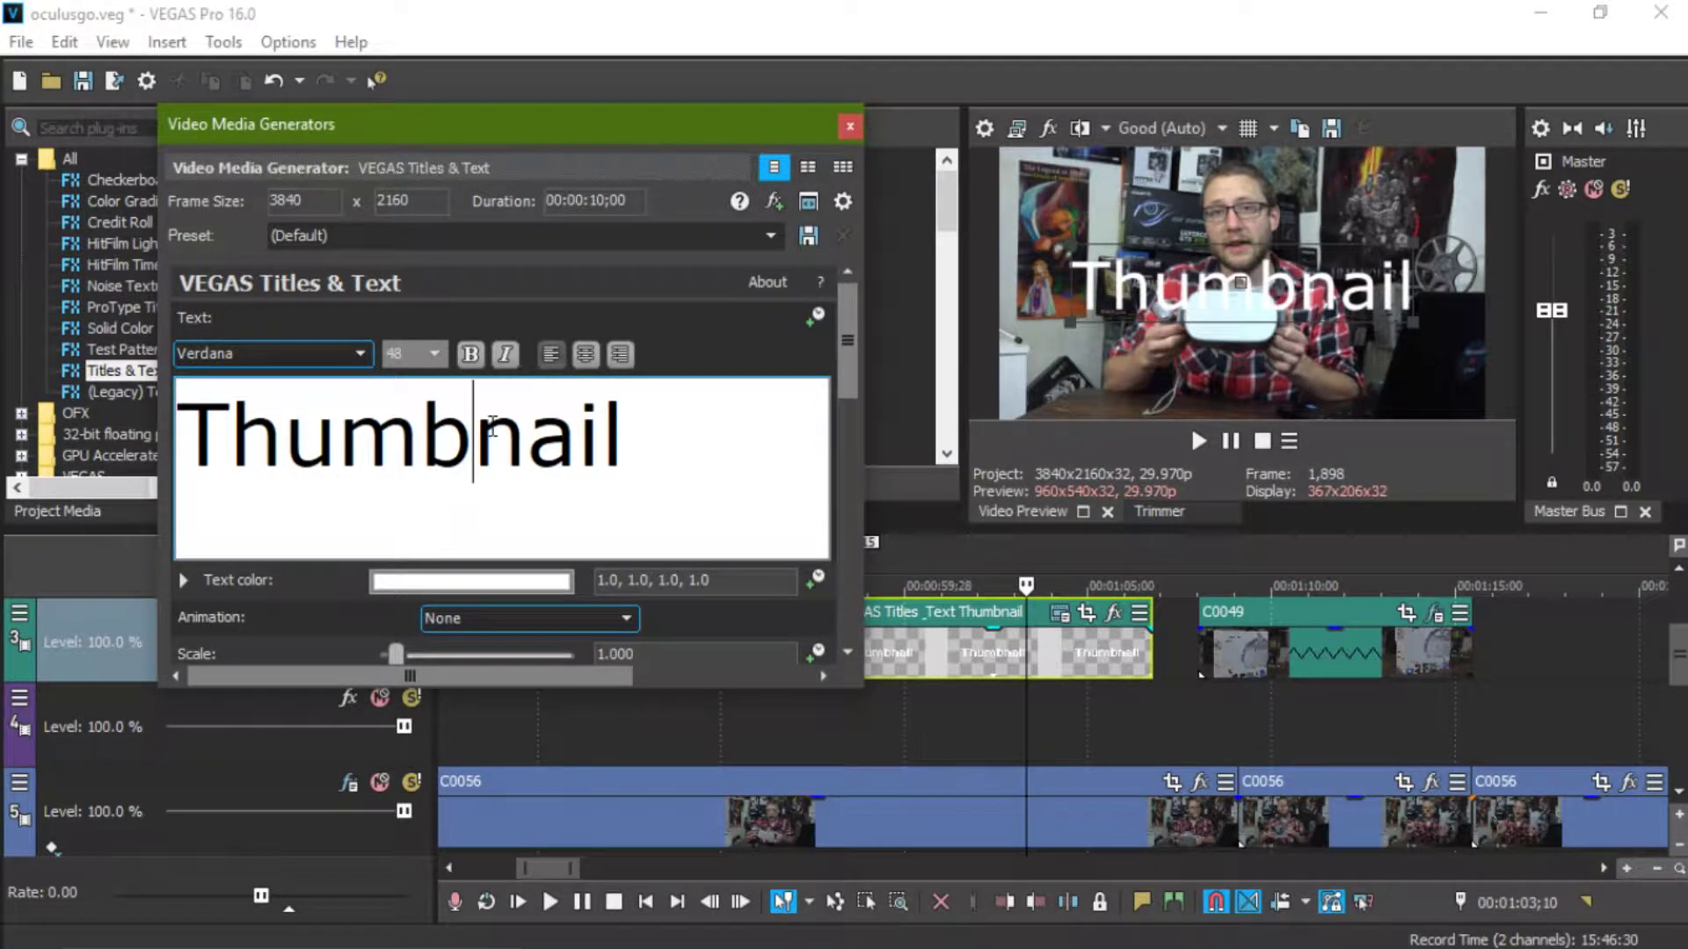
key("Delete")
type("N")
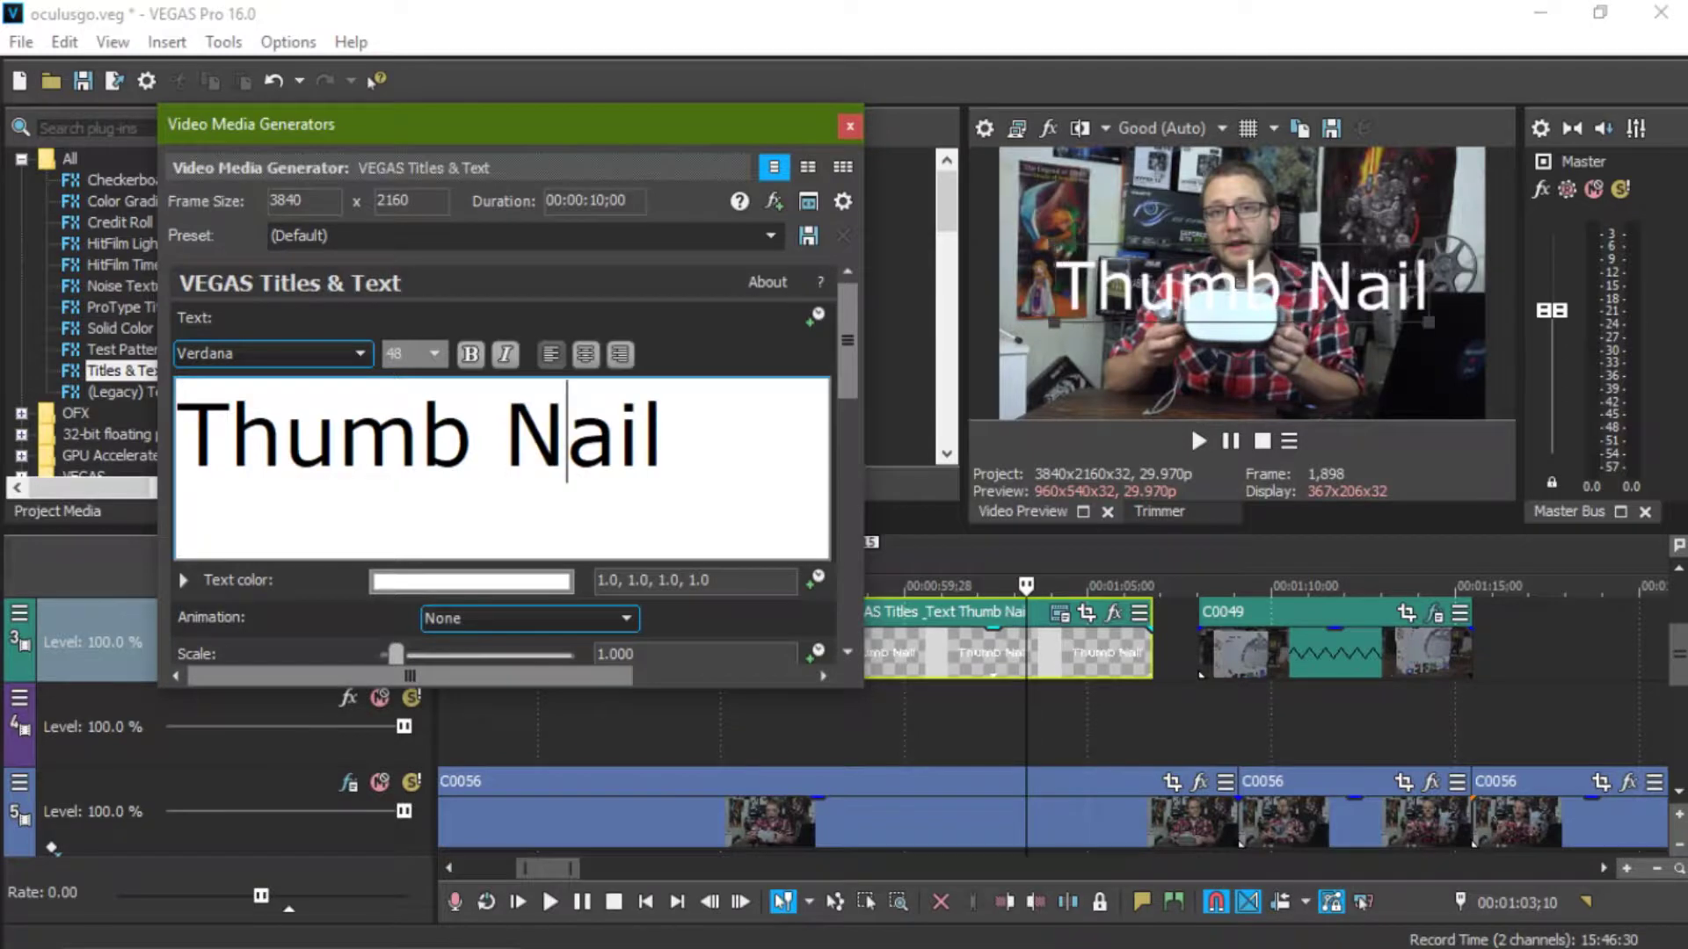
left_click_drag(705, 436, 270, 424)
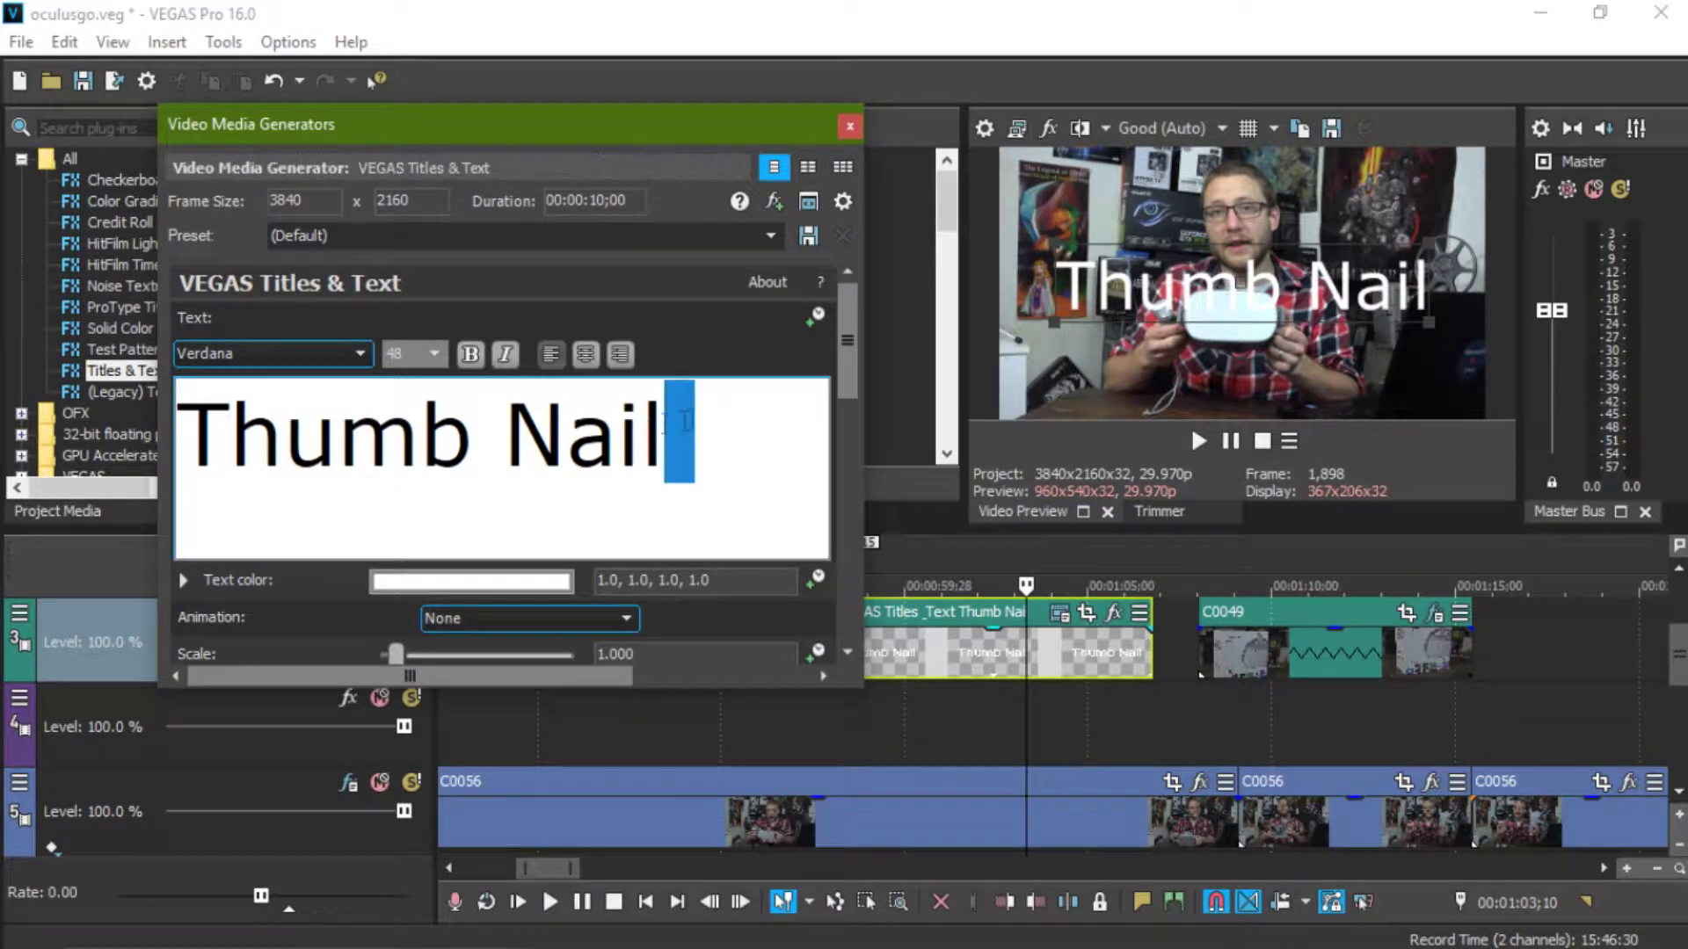
left_click(364, 359)
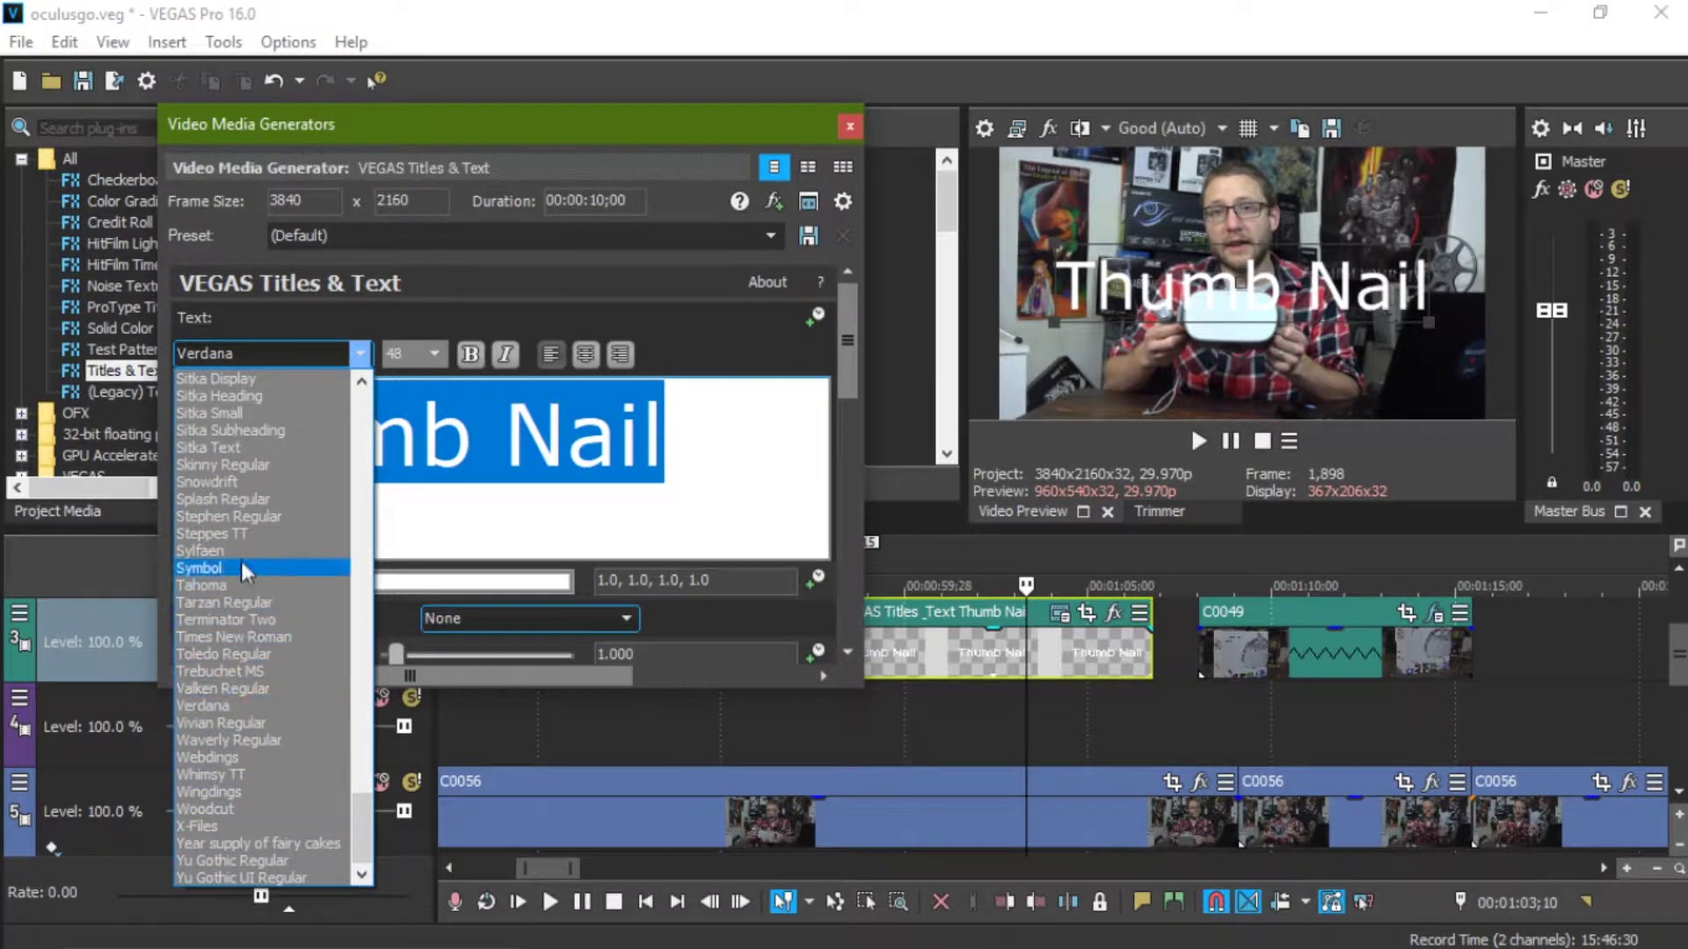
Step: Set the title font to Steppes TT and reselect all the title text
left_click(246, 535)
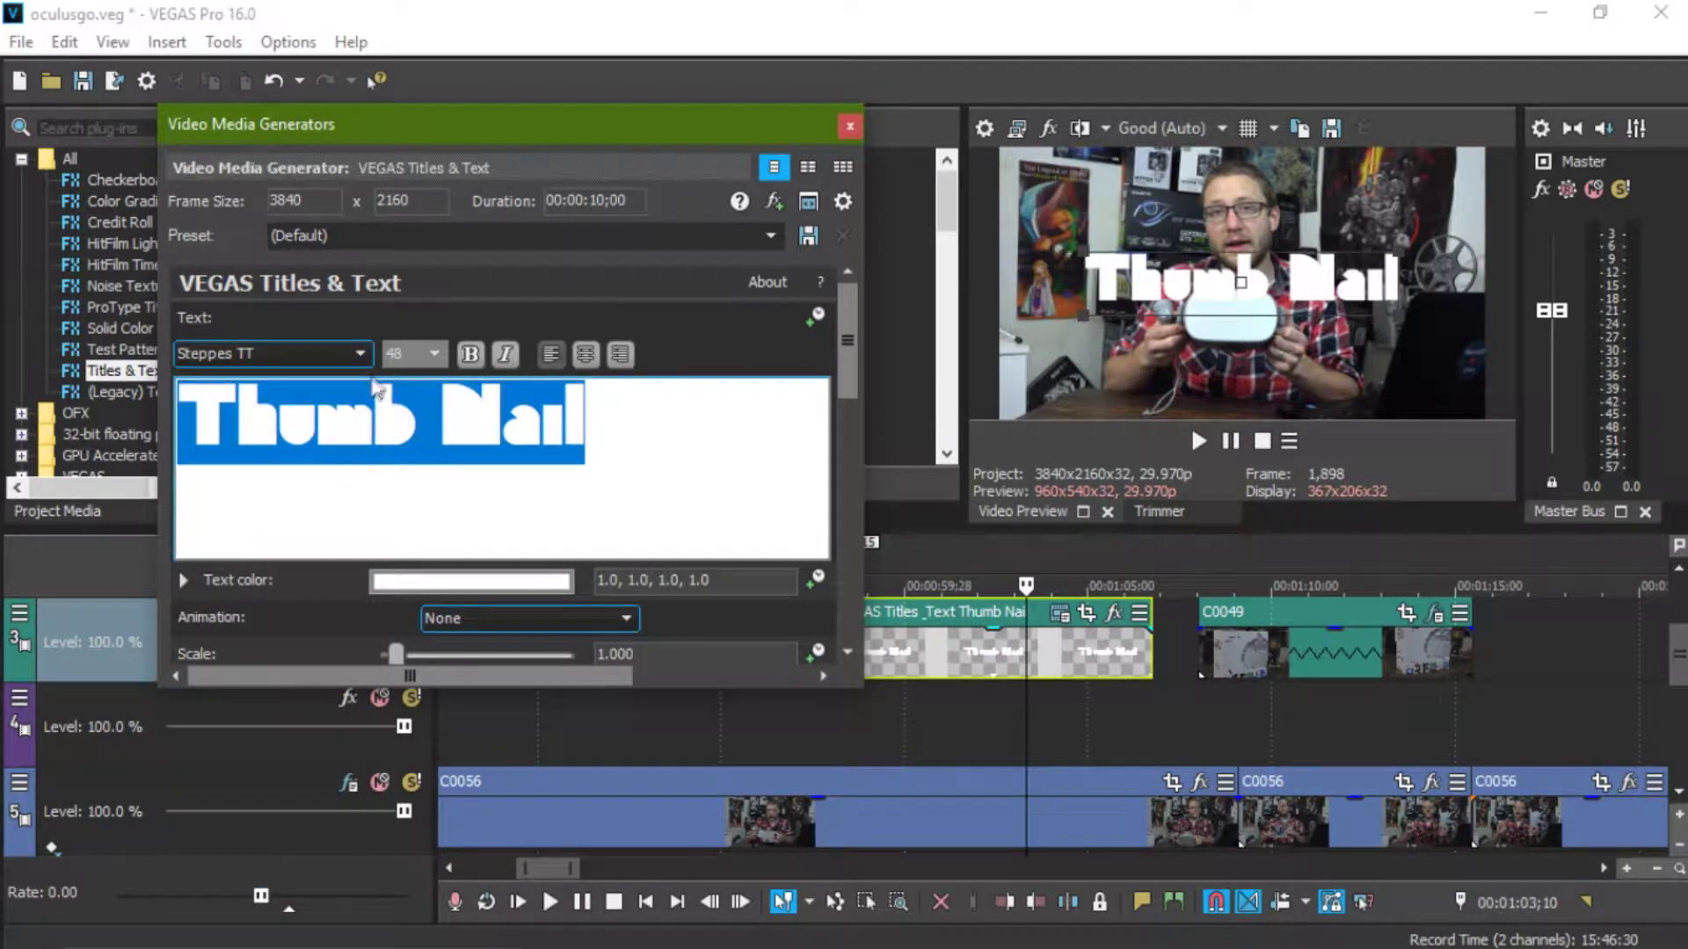
left_click(562, 440)
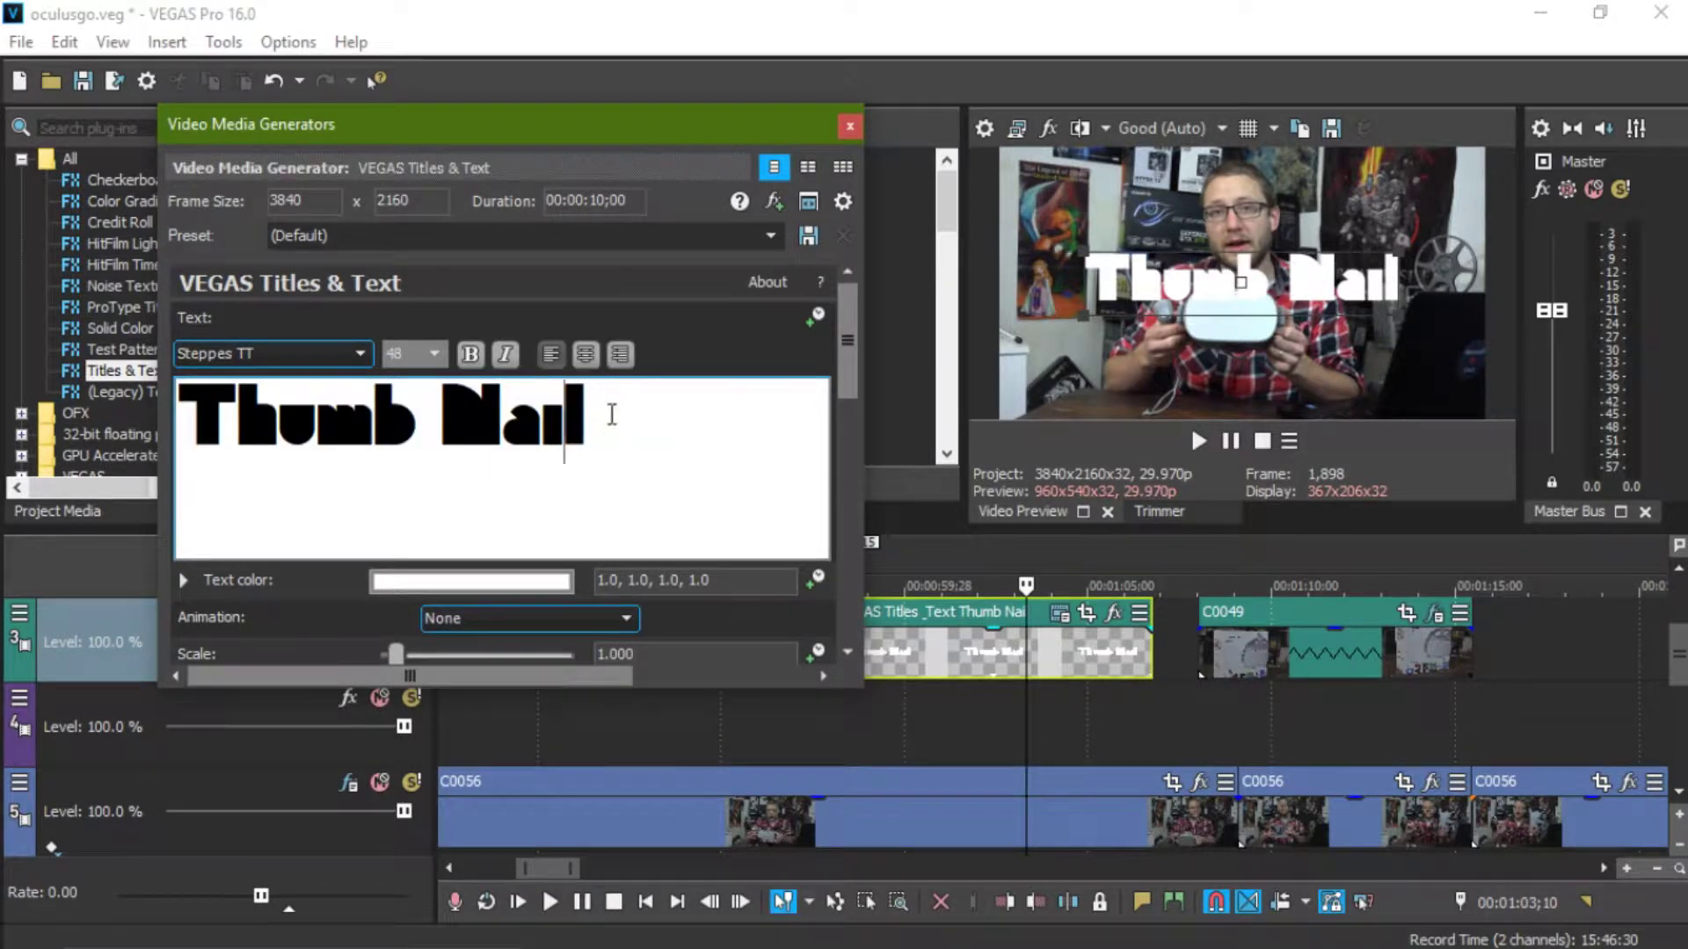
key("ctrl+a")
left_click(345, 433)
key("ctrl+a")
left_click_drag(846, 362, 842, 521)
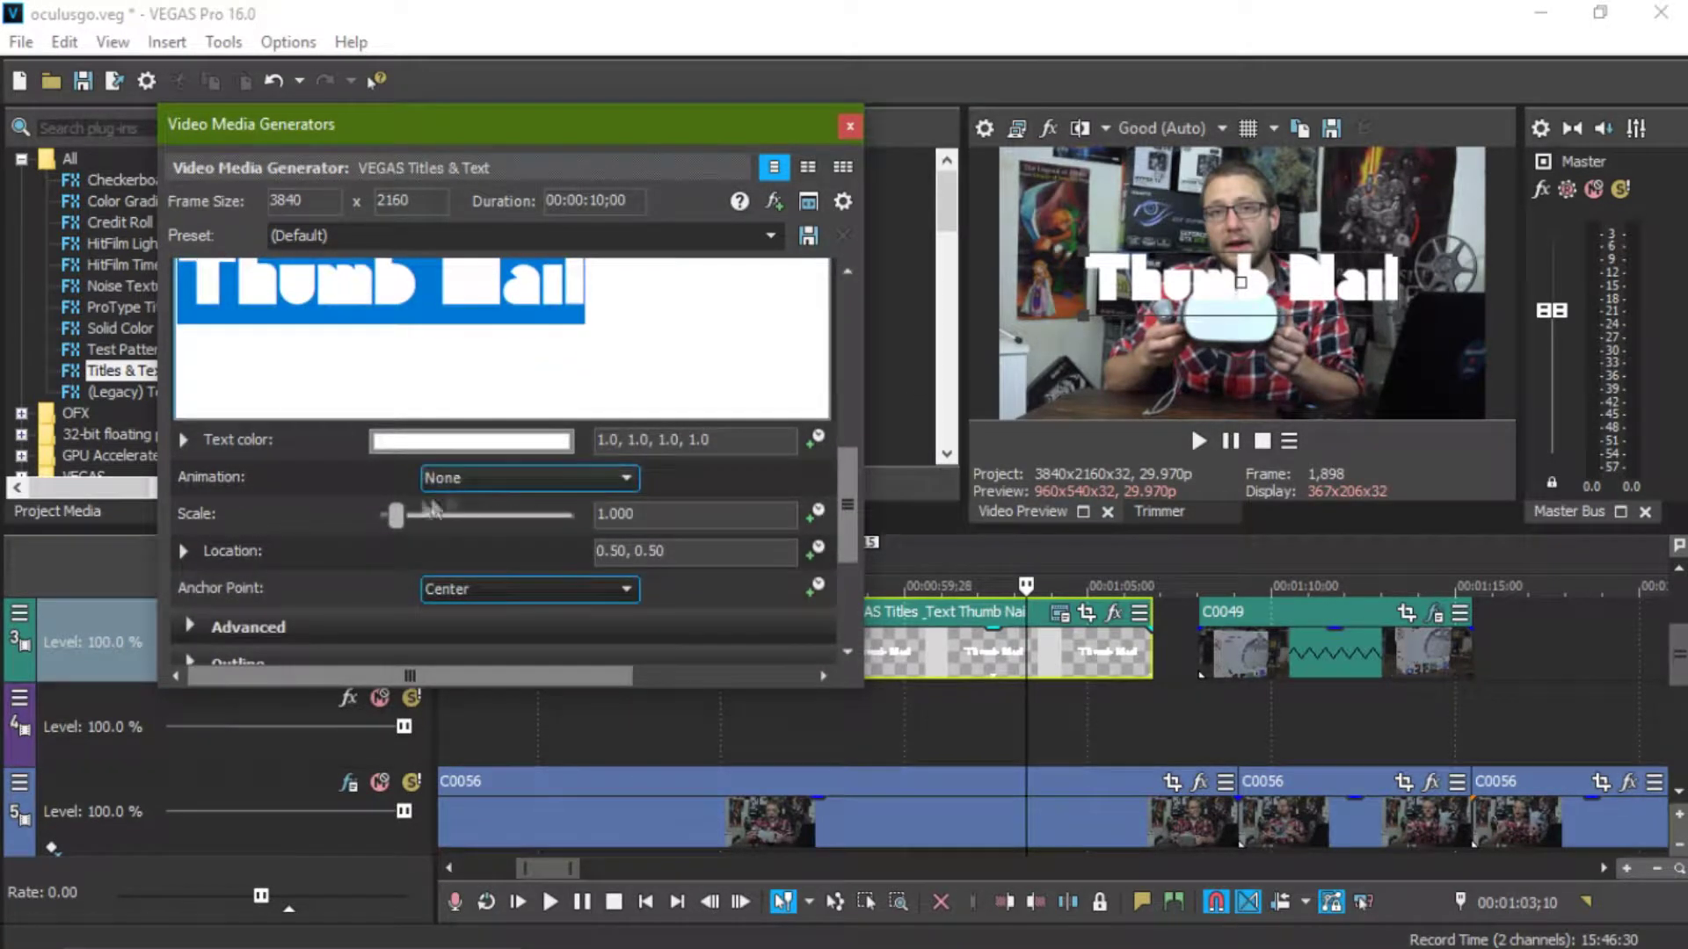
Step: Change the title text colour to bright pink (1.0, 0.04, 0.7)
left_click(410, 437)
left_click(301, 564)
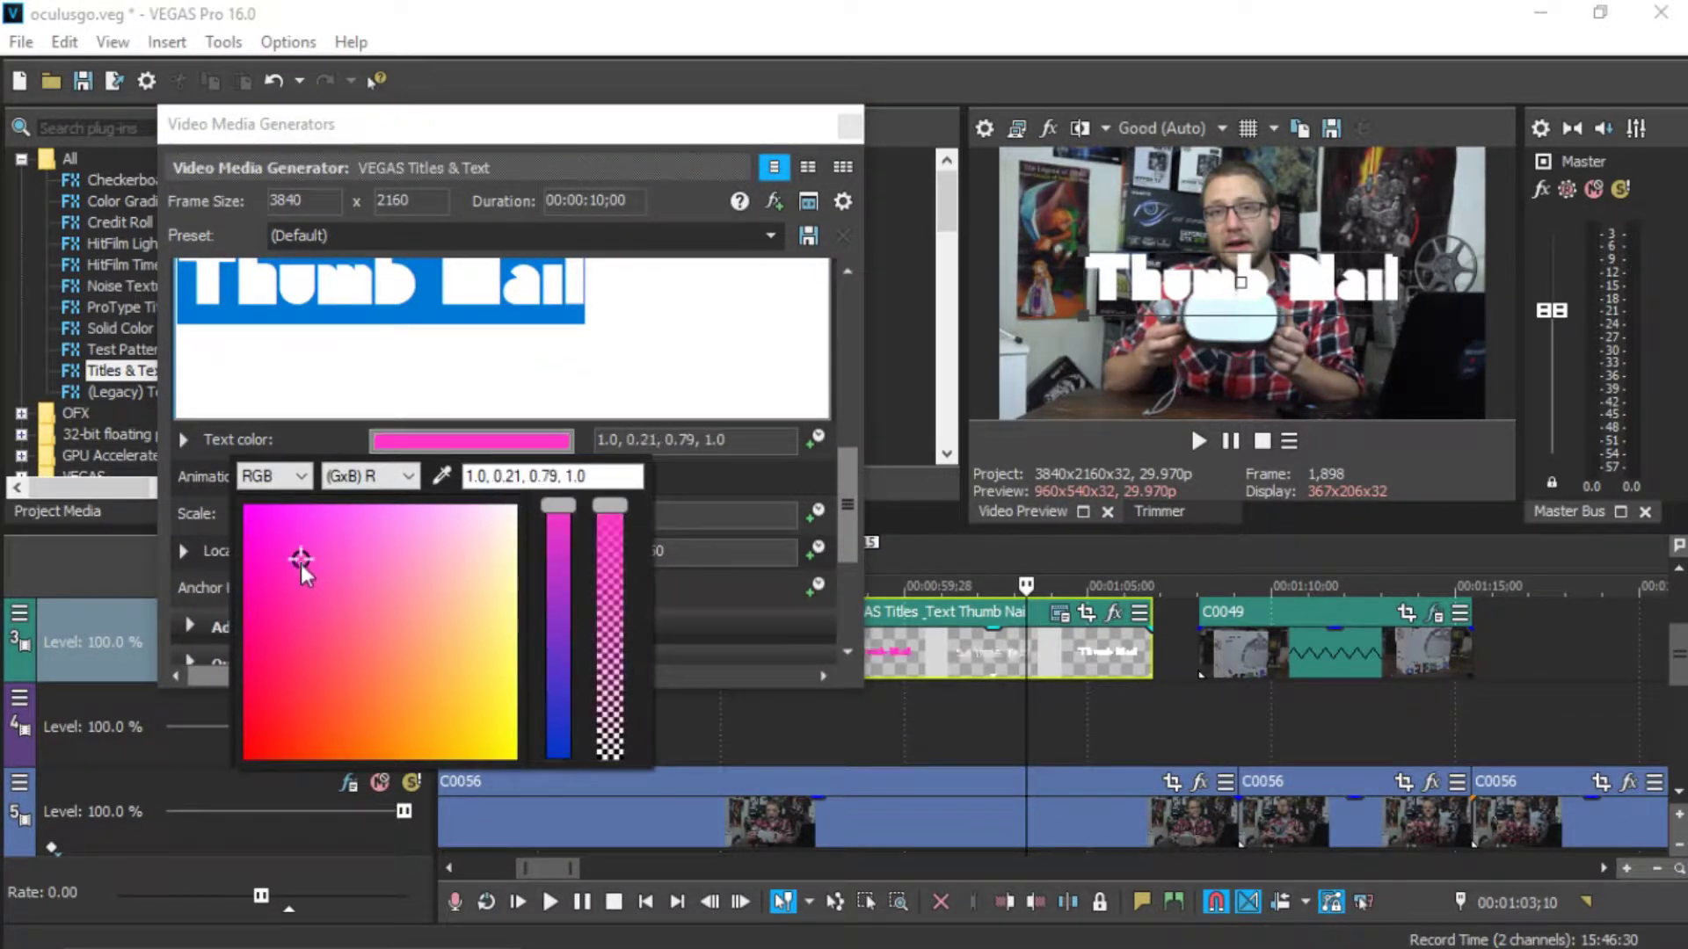
left_click(281, 593)
left_click_drag(269, 628, 256, 616)
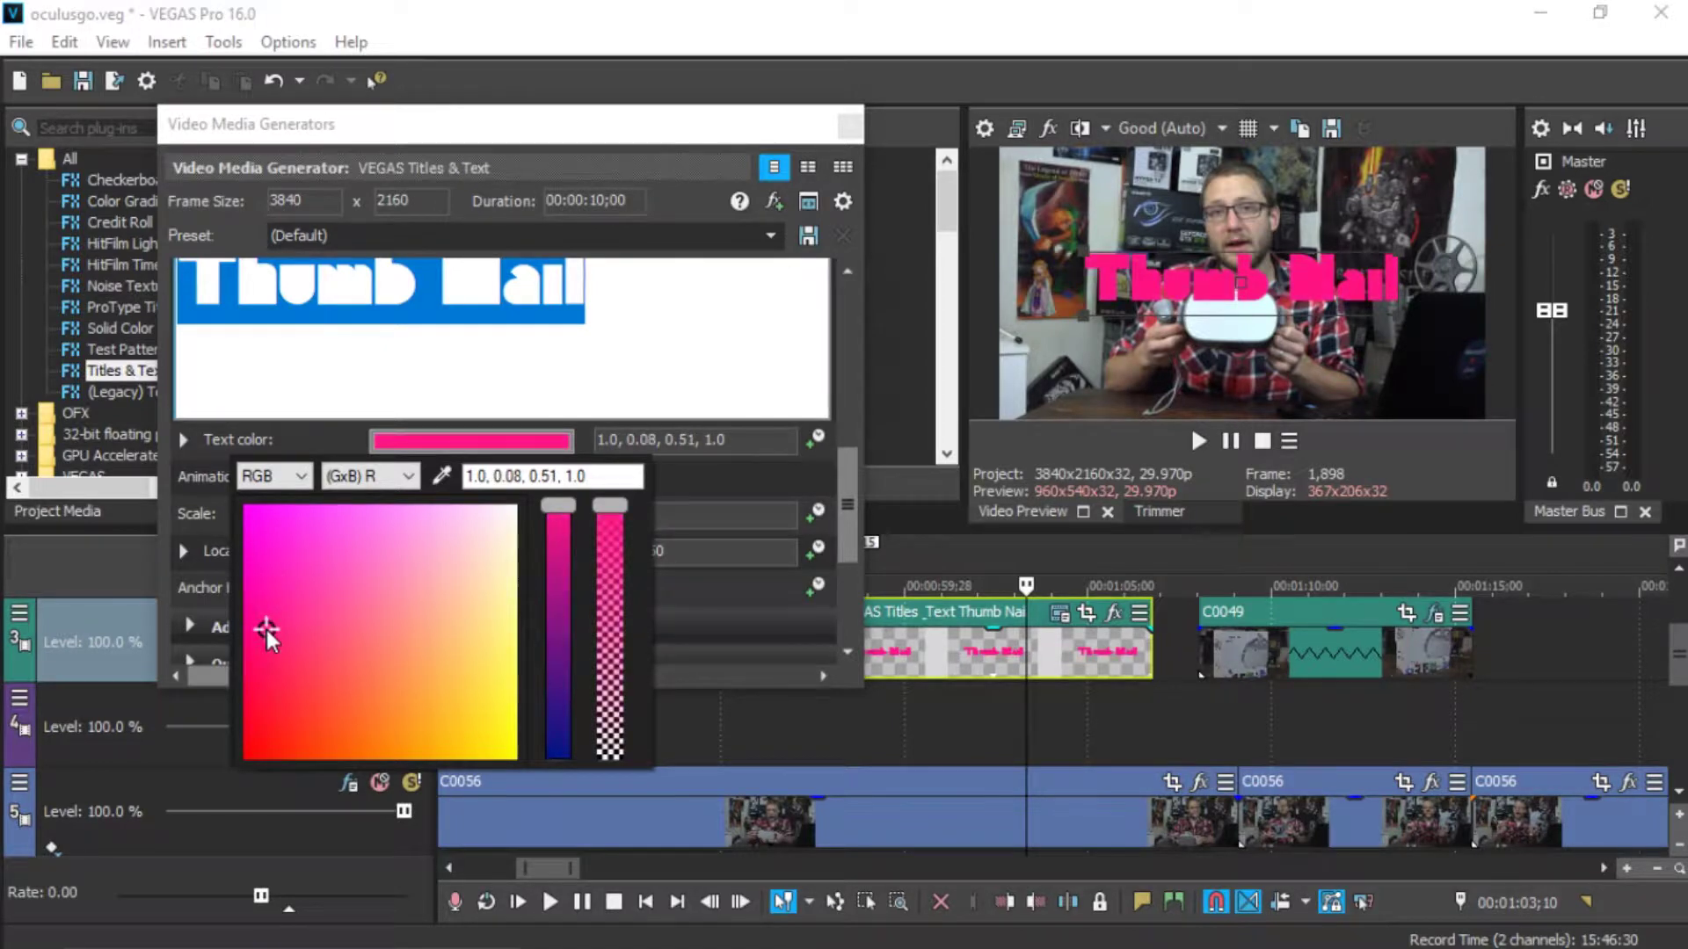
left_click(256, 582)
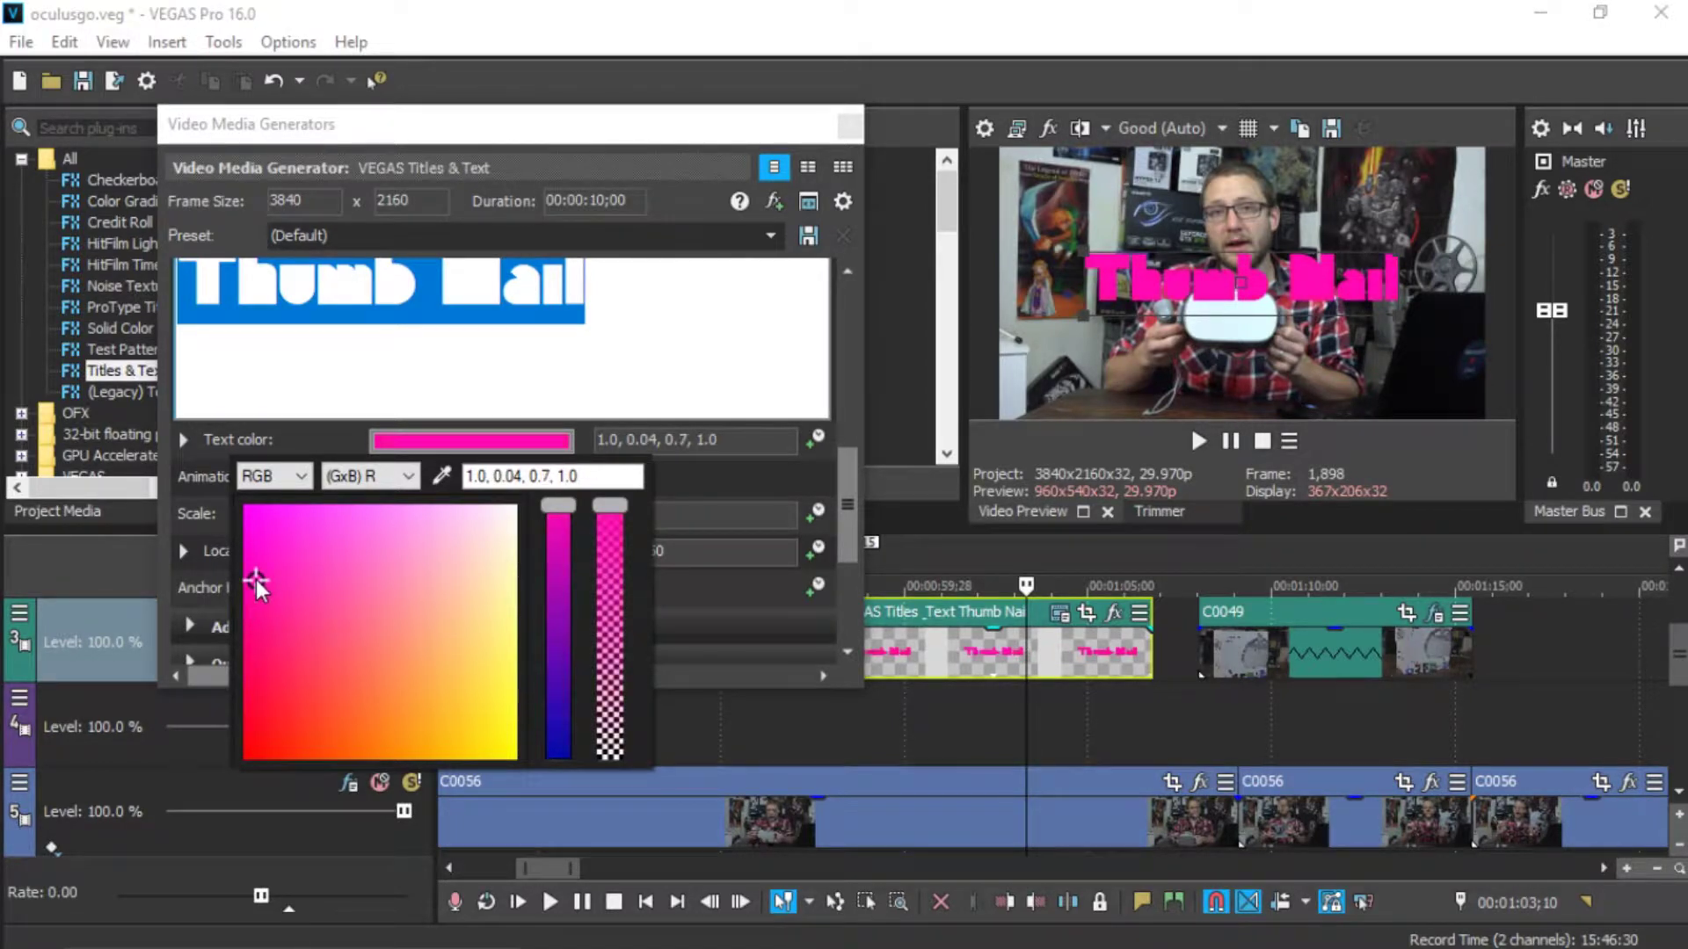
left_click(690, 466)
left_click_drag(846, 465, 834, 560)
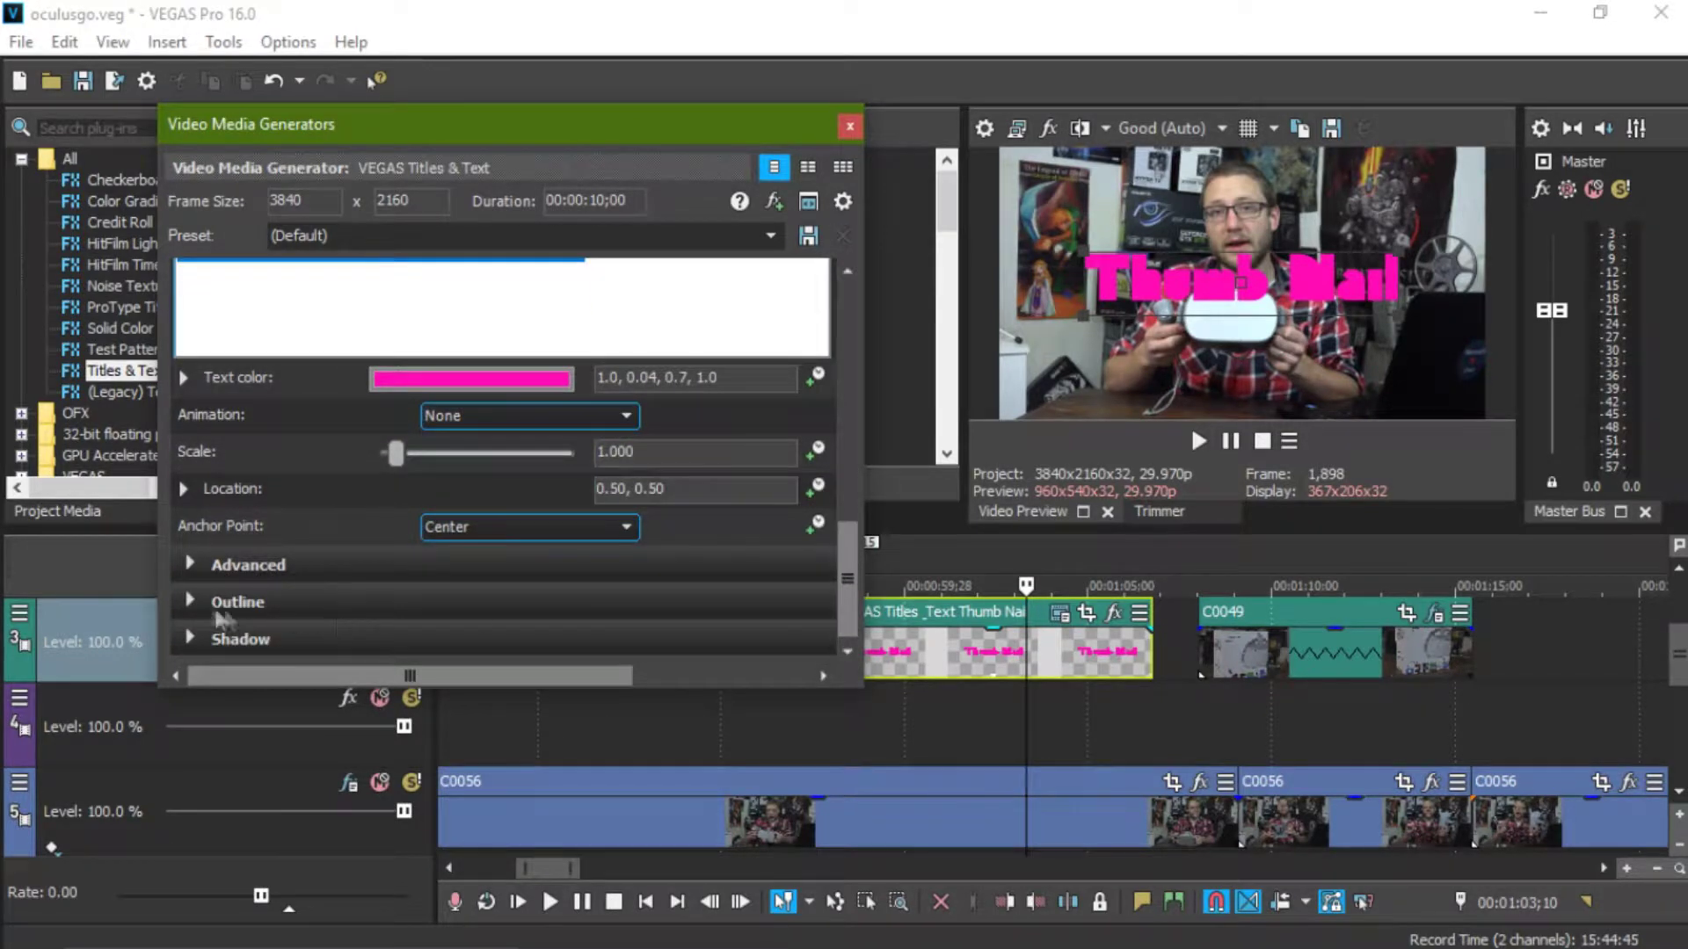
Step: Give the title a white outline of width 10 and move it left of centre
left_click(190, 599)
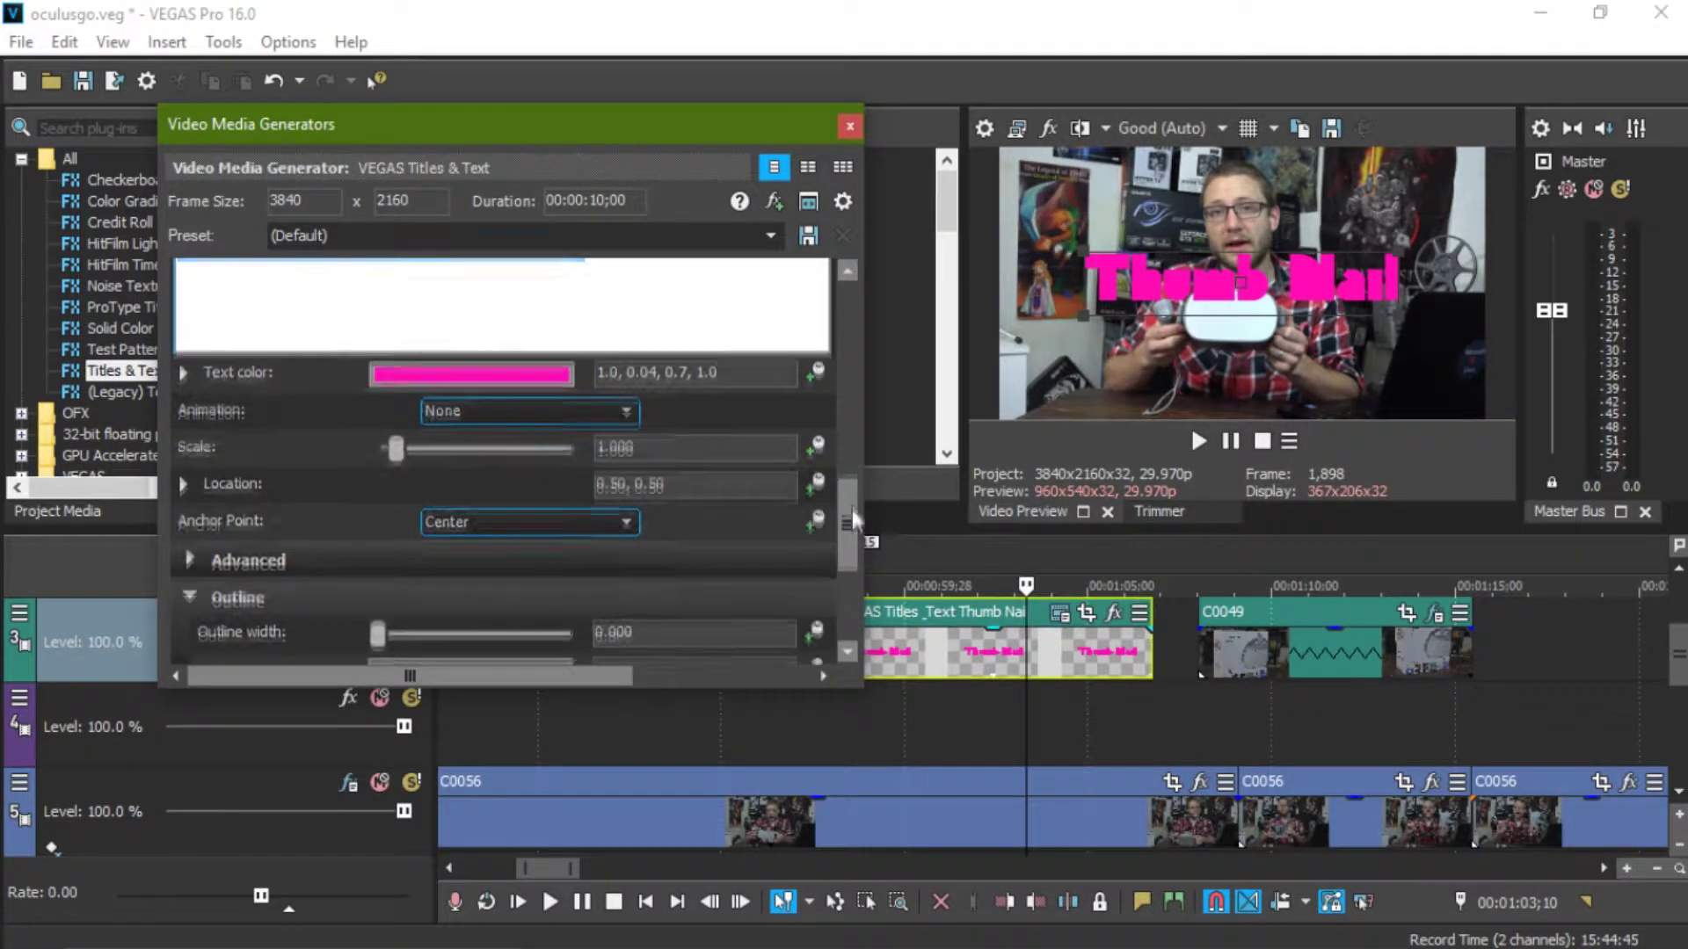
left_click_drag(852, 517, 836, 544)
left_click_drag(379, 582, 427, 595)
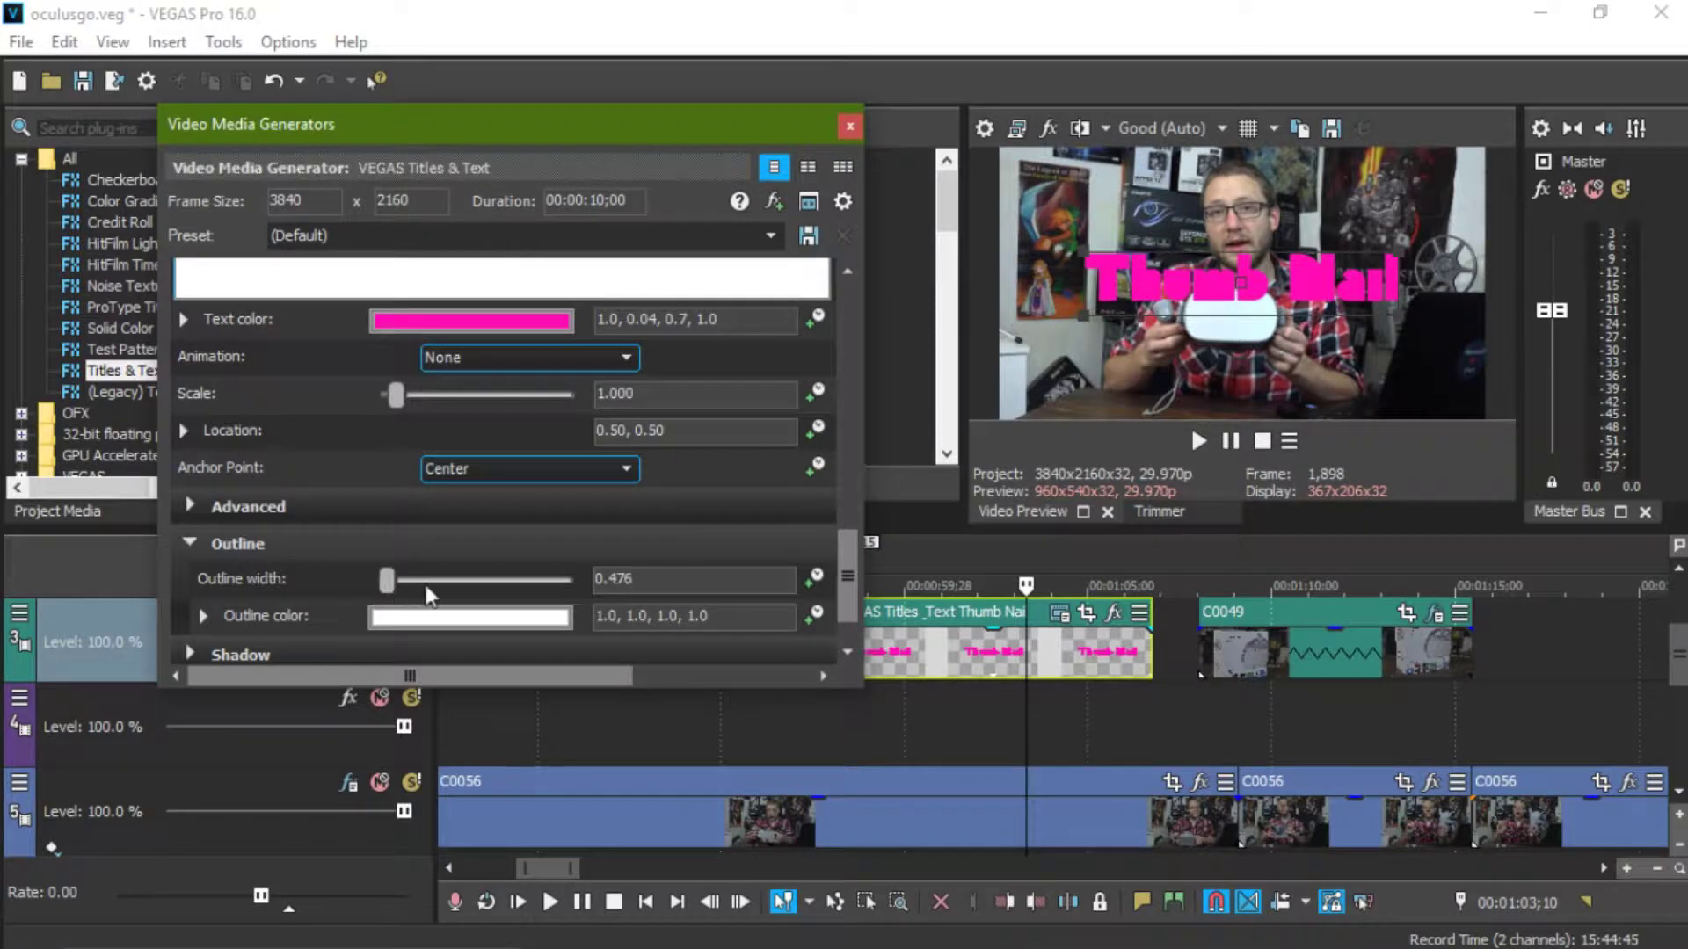
left_click(429, 615)
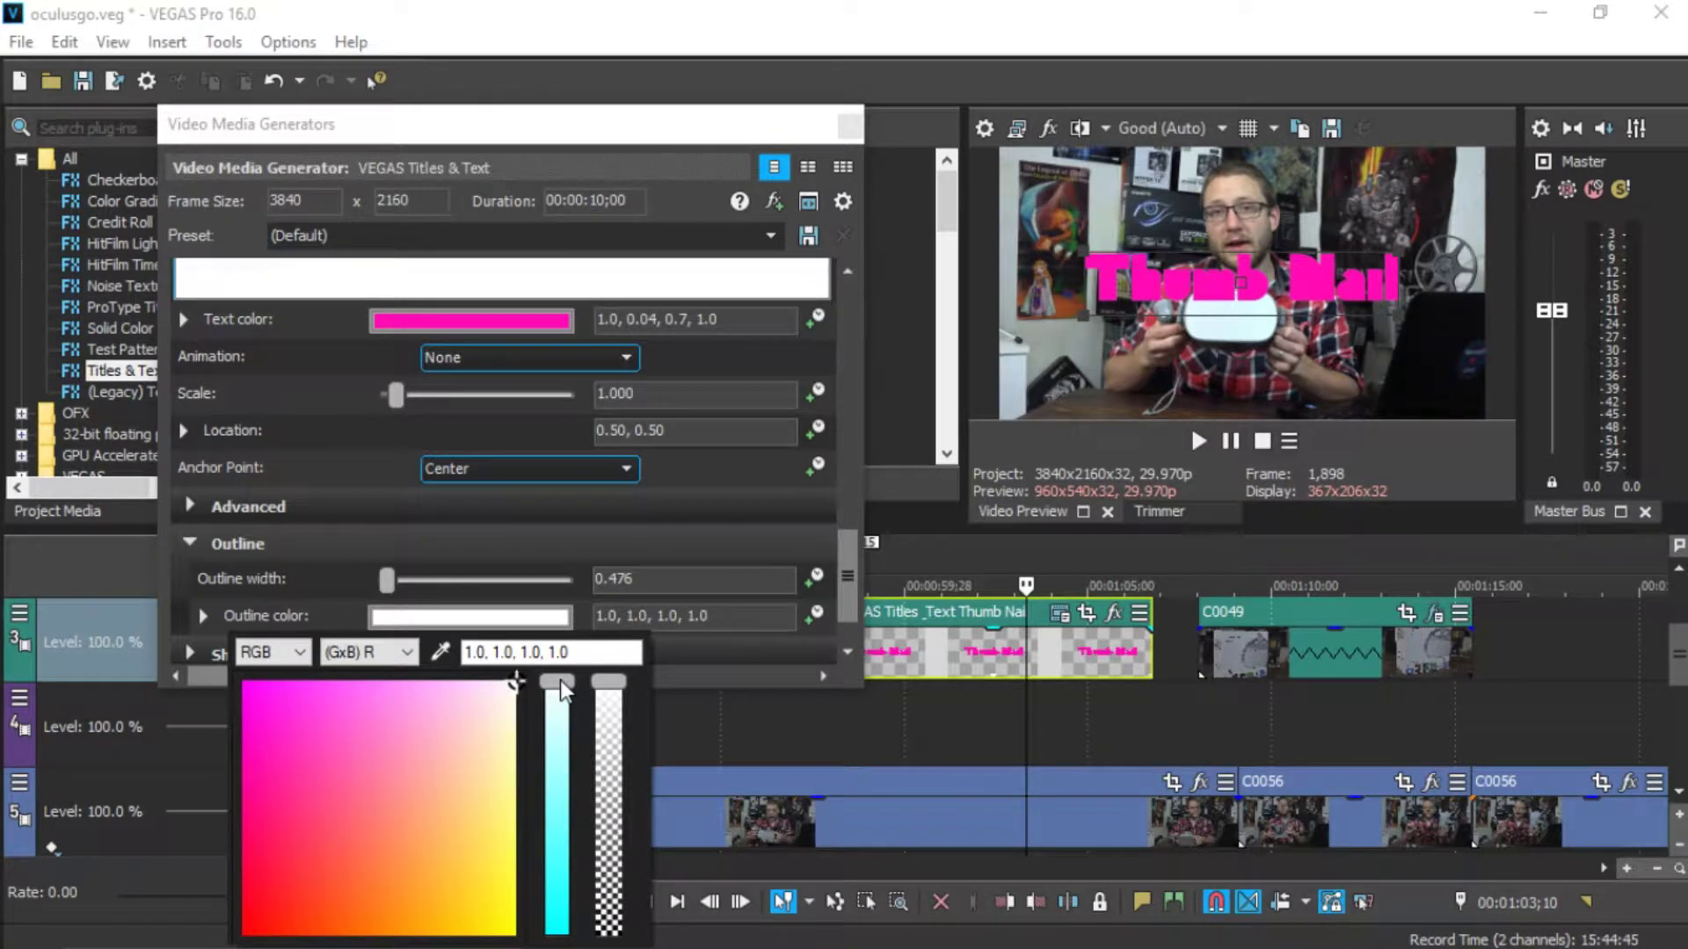
mouse_move(561, 681)
left_mouse_down()
mouse_move(555, 896)
mouse_move(556, 664)
left_mouse_up()
left_click(741, 508)
scroll(846, 554, "down", 1)
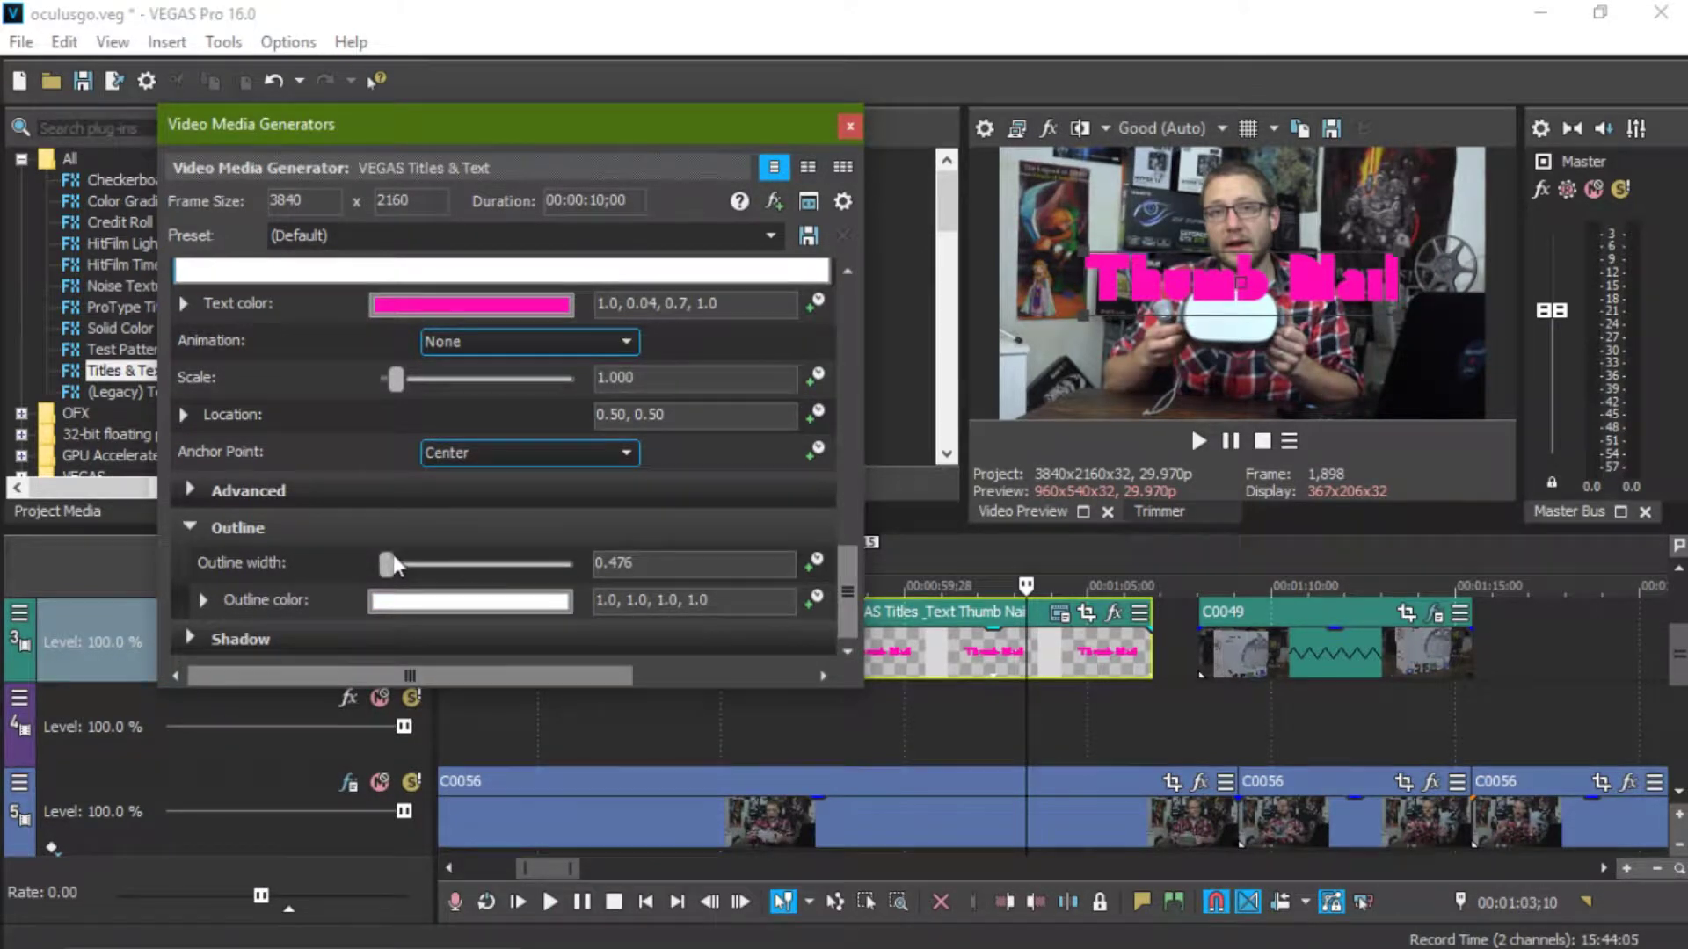
left_click_drag(394, 565, 590, 596)
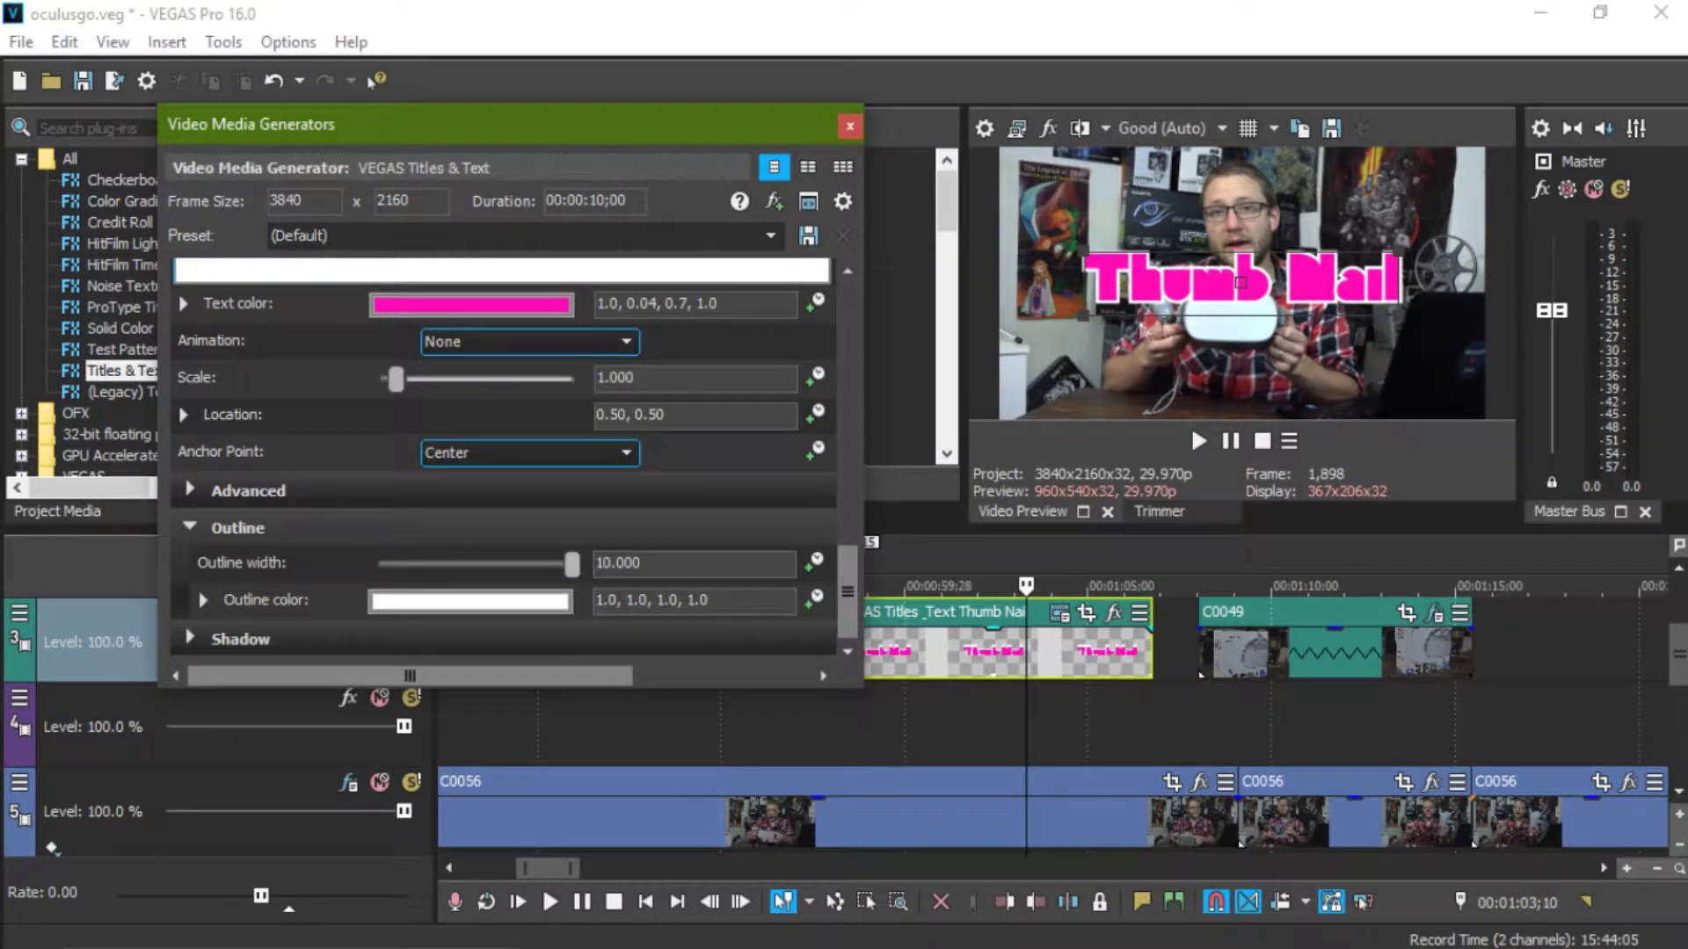
mouse_move(1201, 294)
left_mouse_down()
mouse_move(1164, 329)
mouse_move(1178, 243)
left_mouse_up()
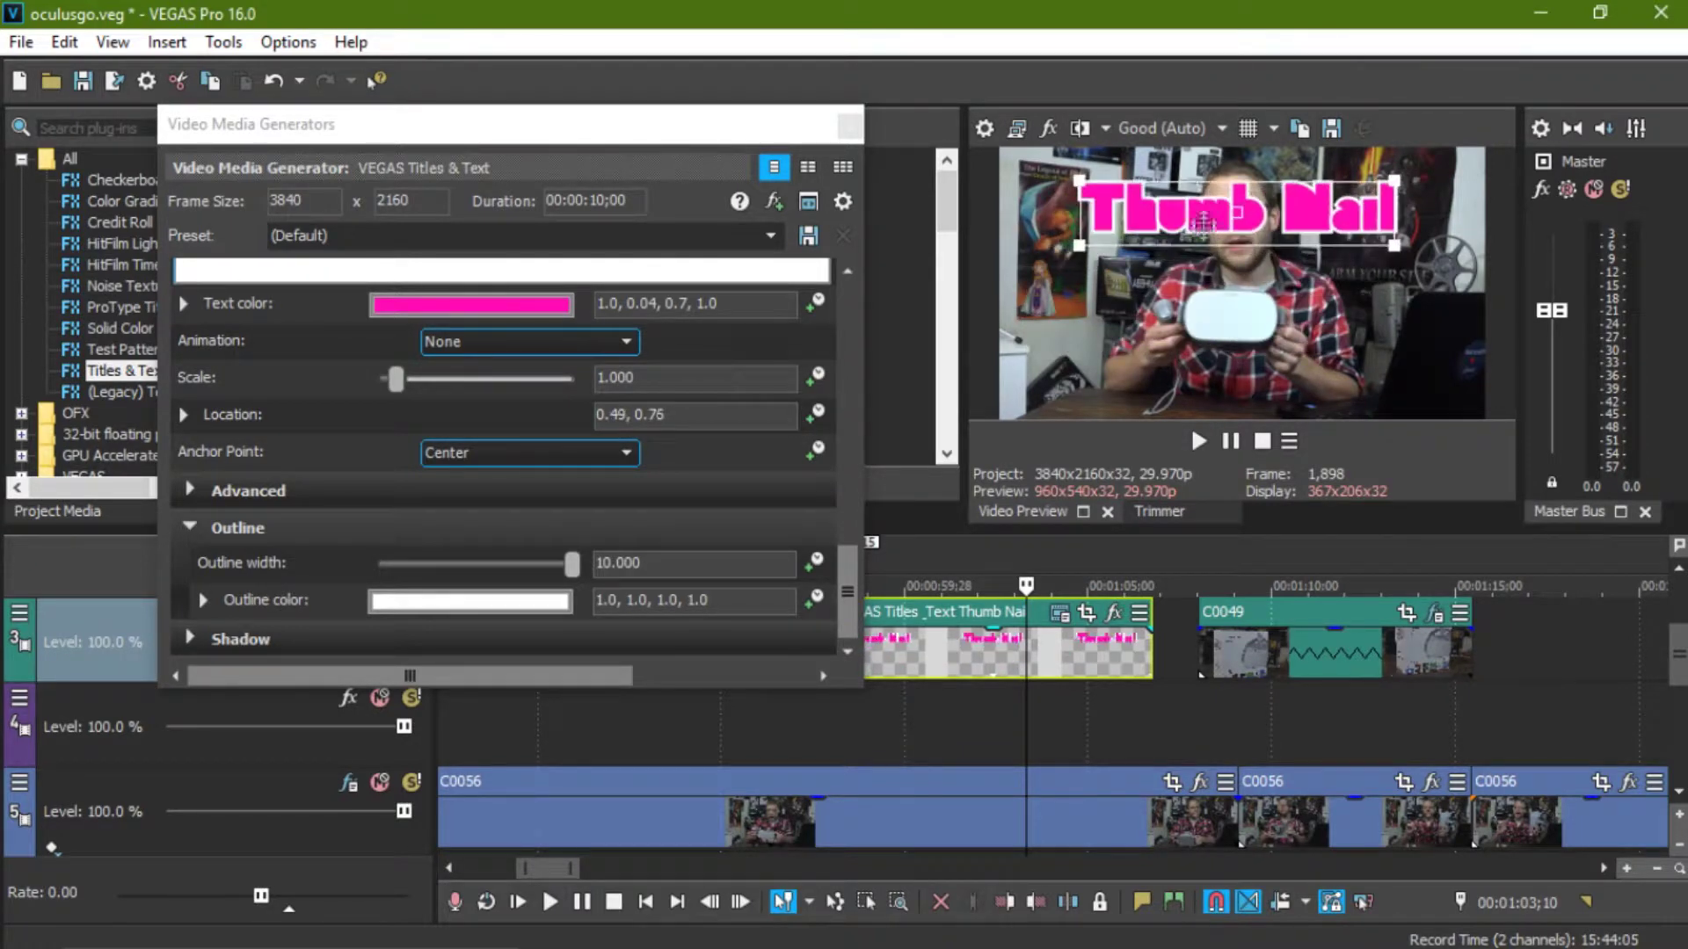
Step: Drag the title to Location 0.35, 0.16 and close its generator settings
left_click_drag(1178, 242, 1194, 382)
mouse_move(1174, 285)
left_mouse_down()
mouse_move(1196, 269)
mouse_move(1197, 323)
mouse_move(1130, 386)
left_mouse_up()
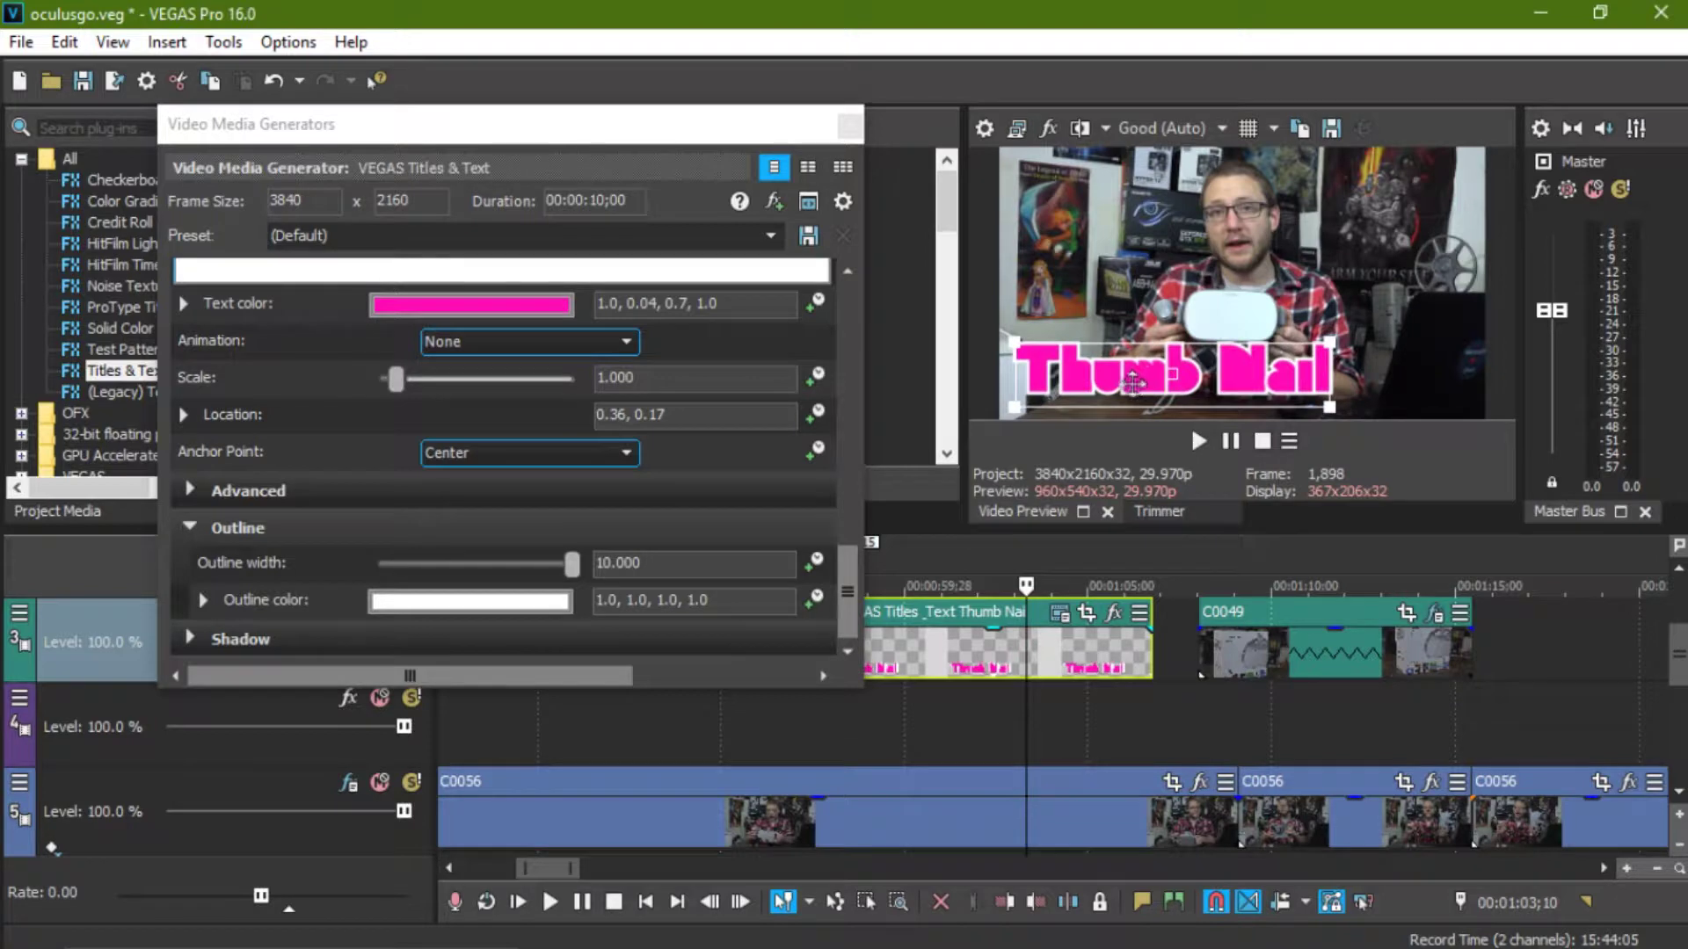
left_click_drag(1130, 385, 1141, 388)
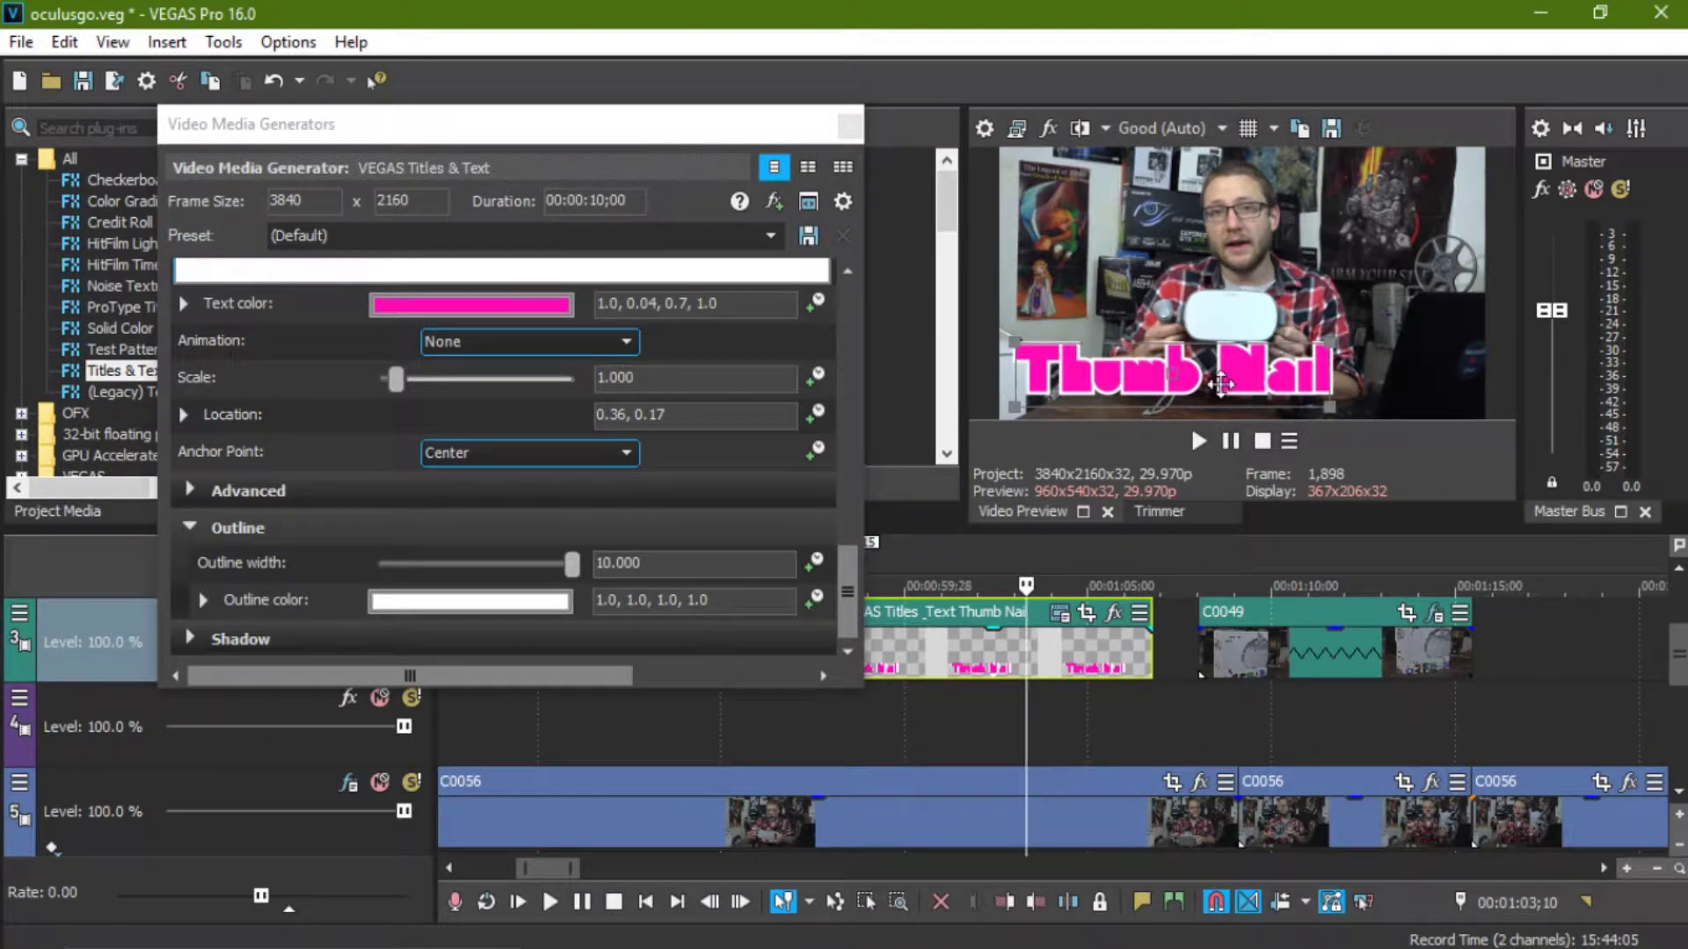
left_click_drag(1223, 380, 1217, 380)
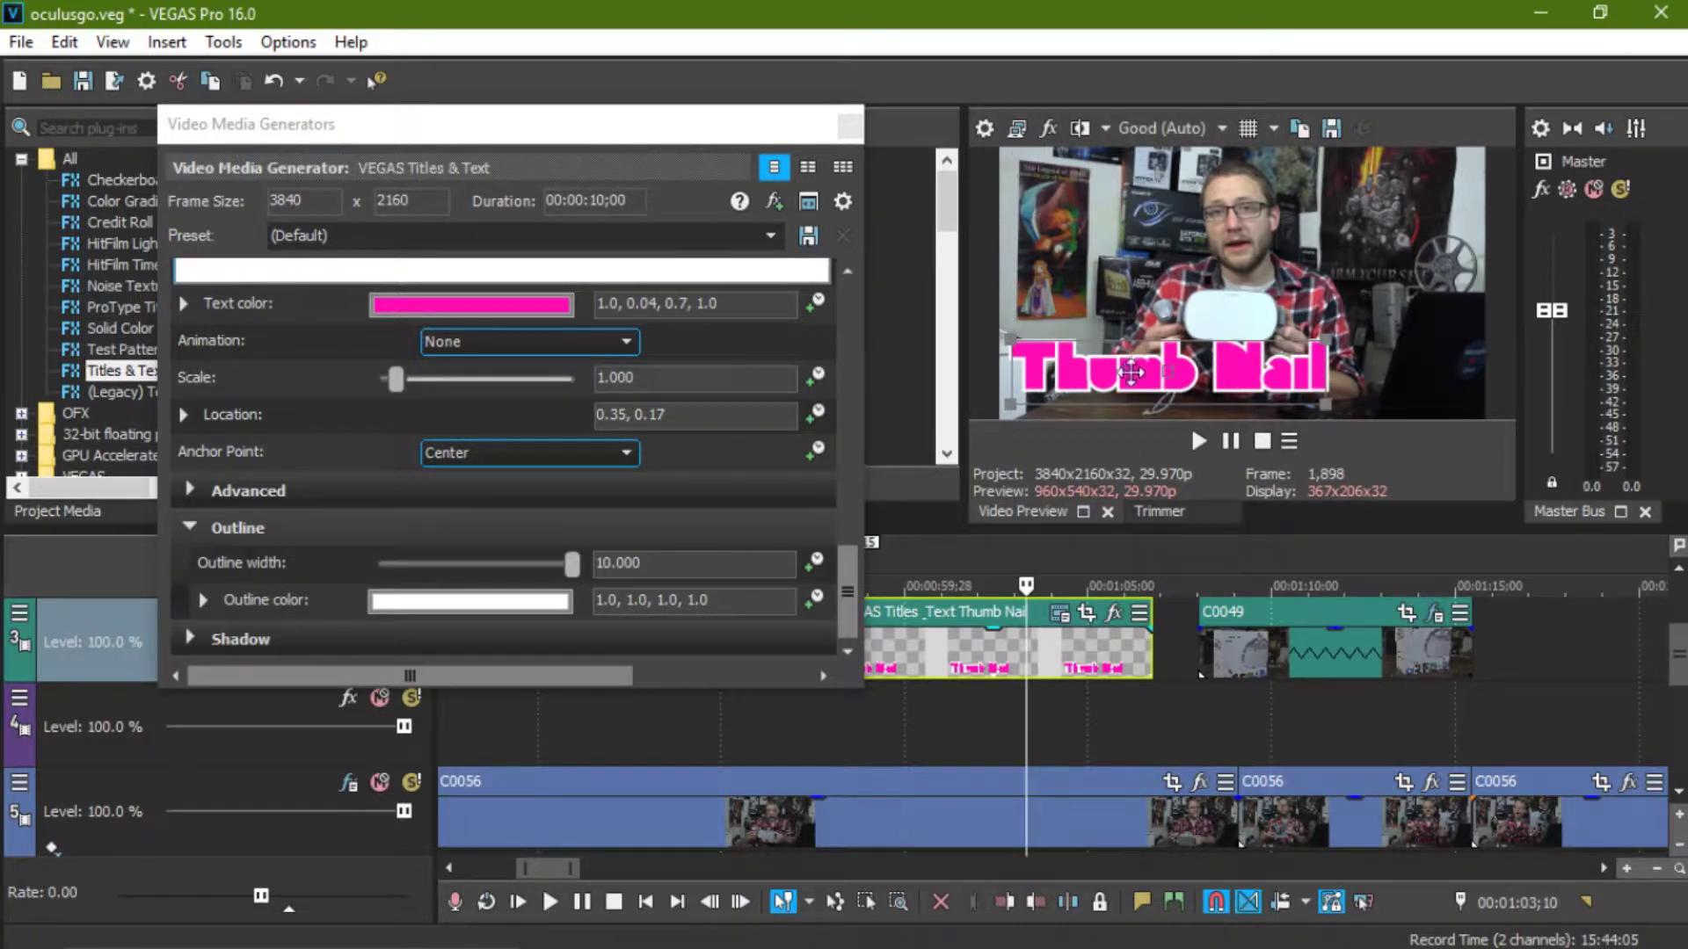
left_click_drag(1130, 377, 1128, 380)
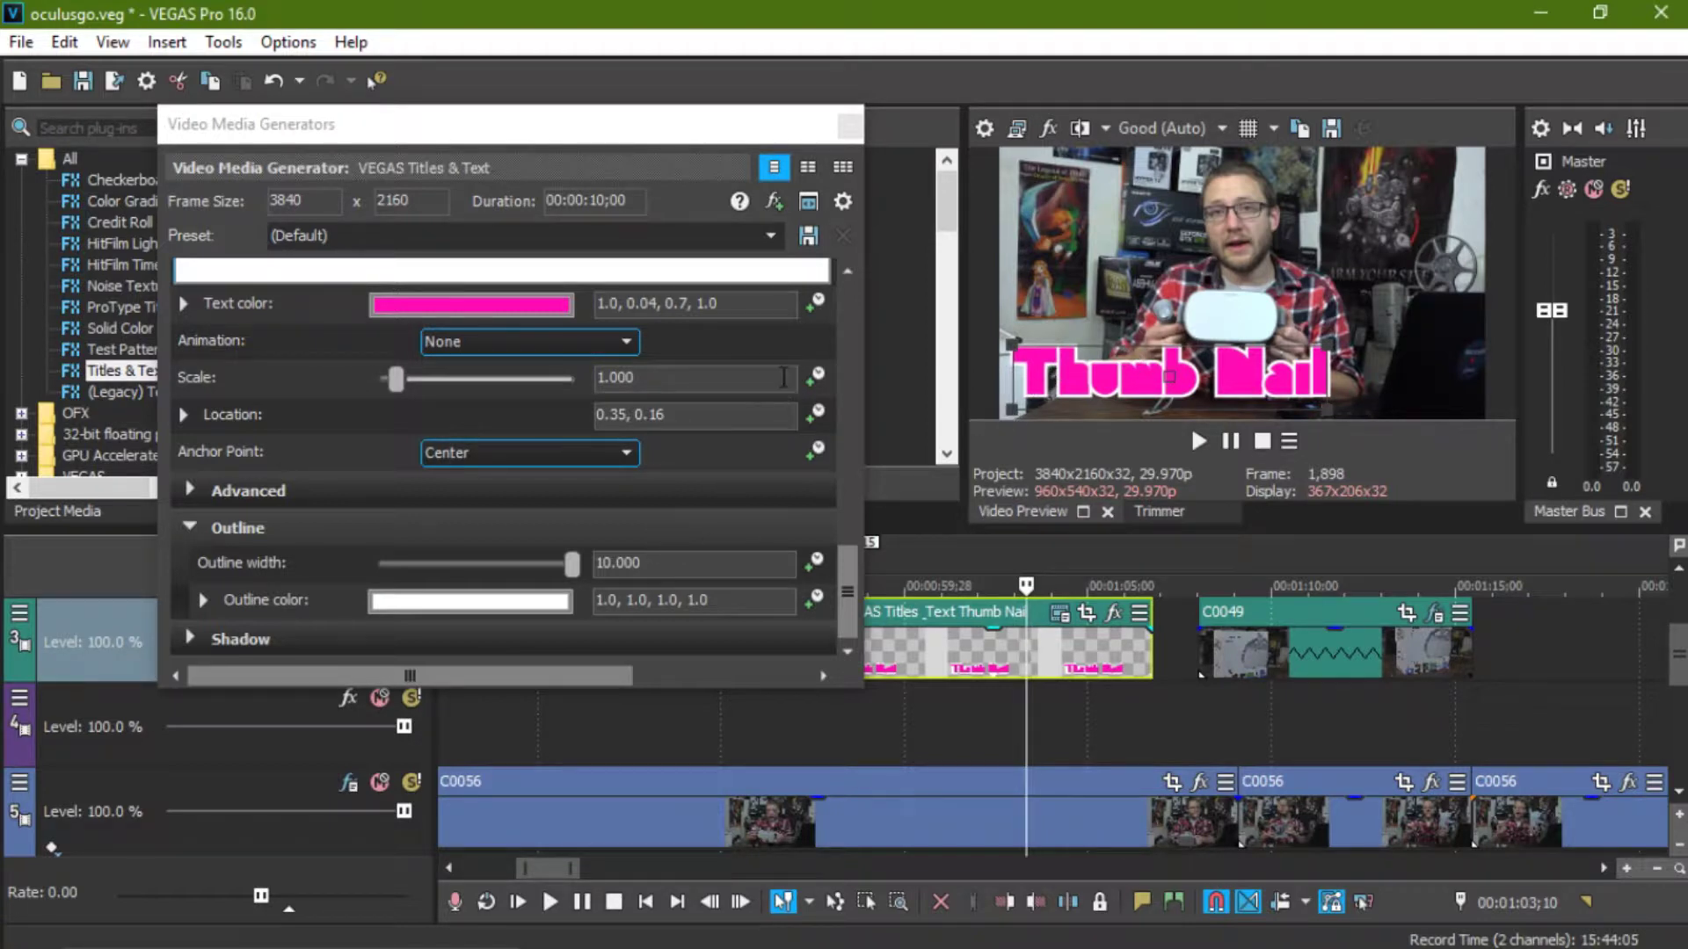
left_click(848, 127)
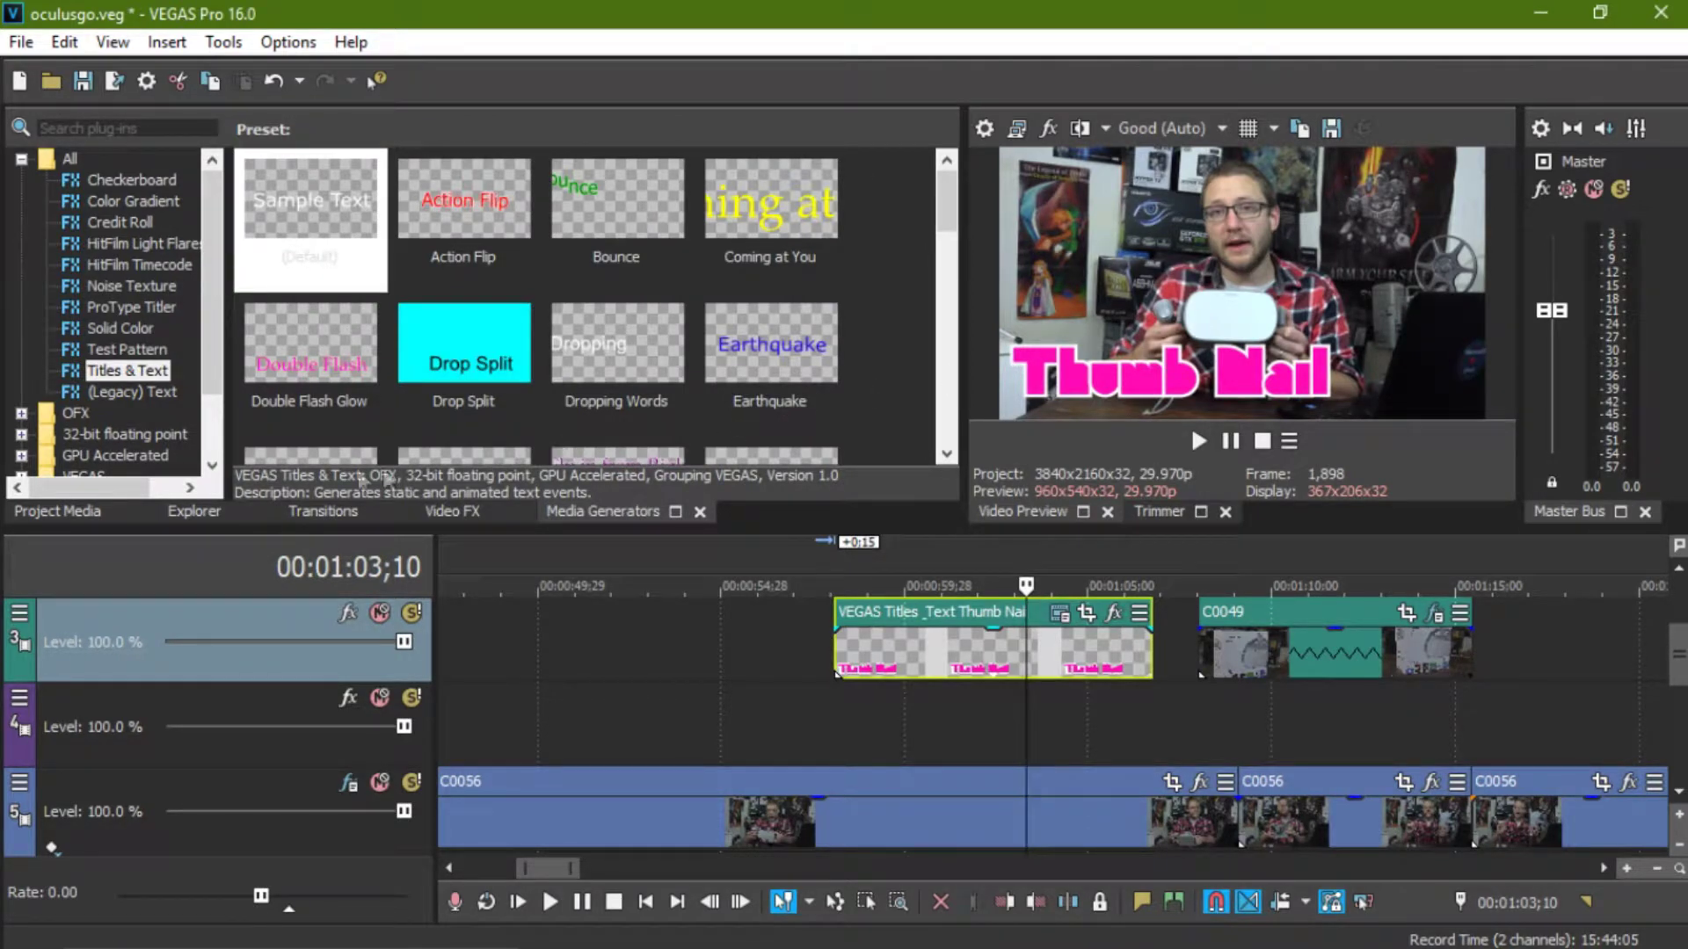
mouse_move(213, 341)
left_mouse_down()
mouse_move(213, 361)
mouse_move(218, 337)
left_mouse_up()
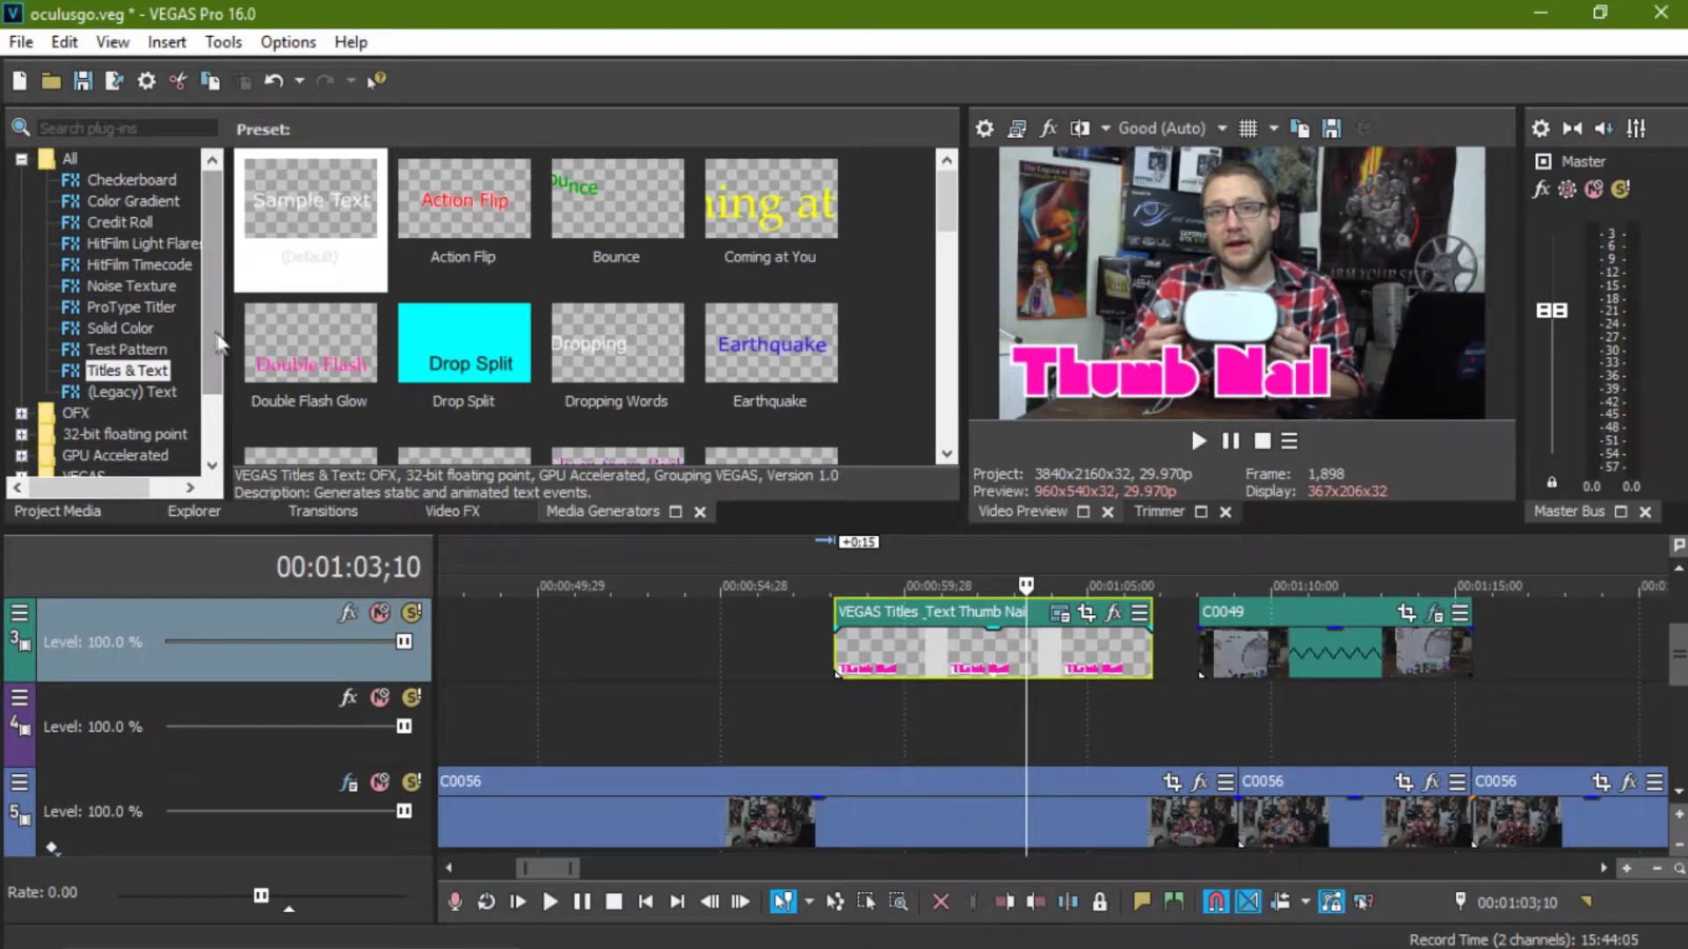
Step: Place the Cyan Solid Color preset as an event on track 2 above the title
left_click(137, 307)
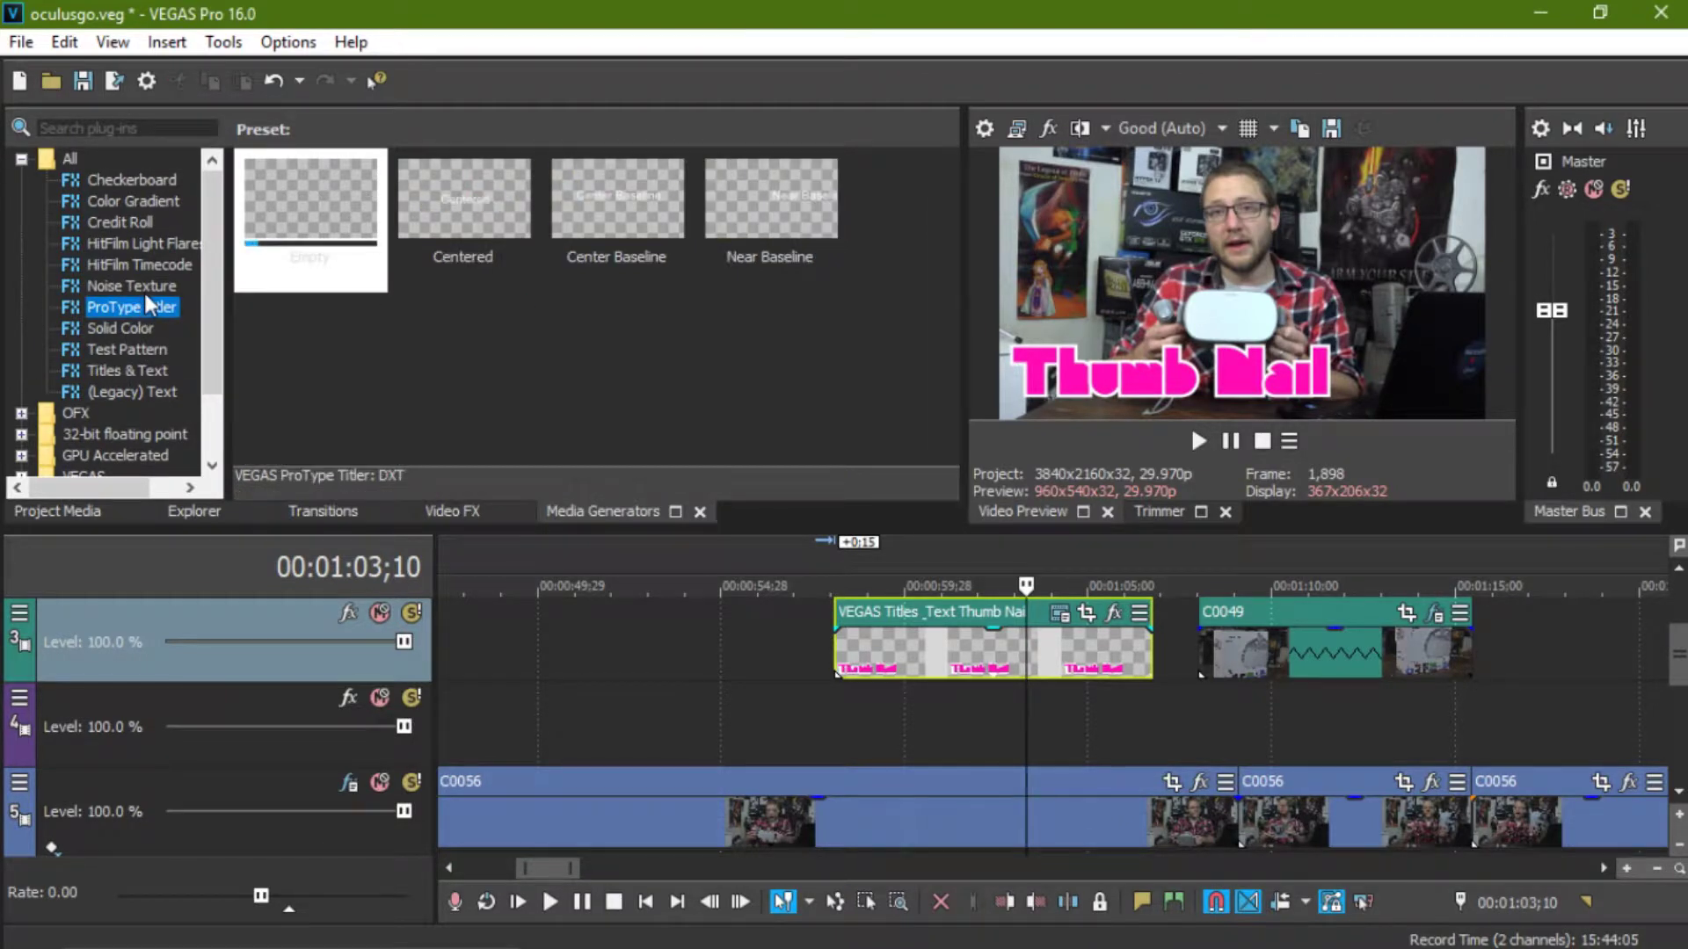
left_click(147, 283)
left_click(143, 309)
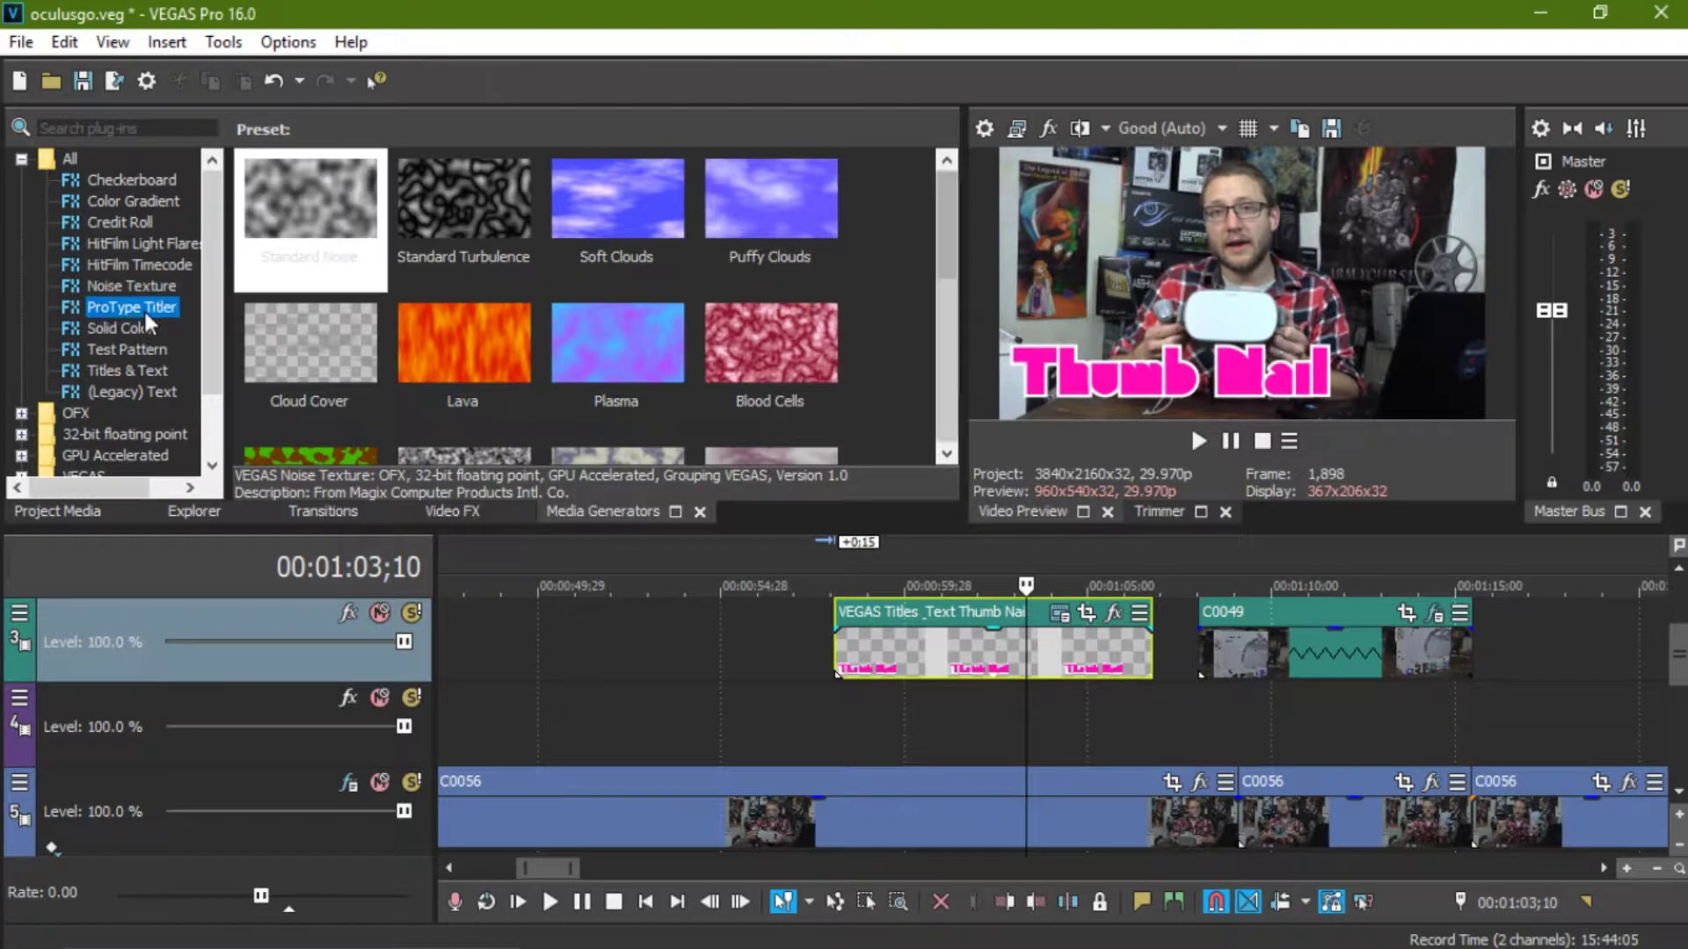
left_click(127, 350)
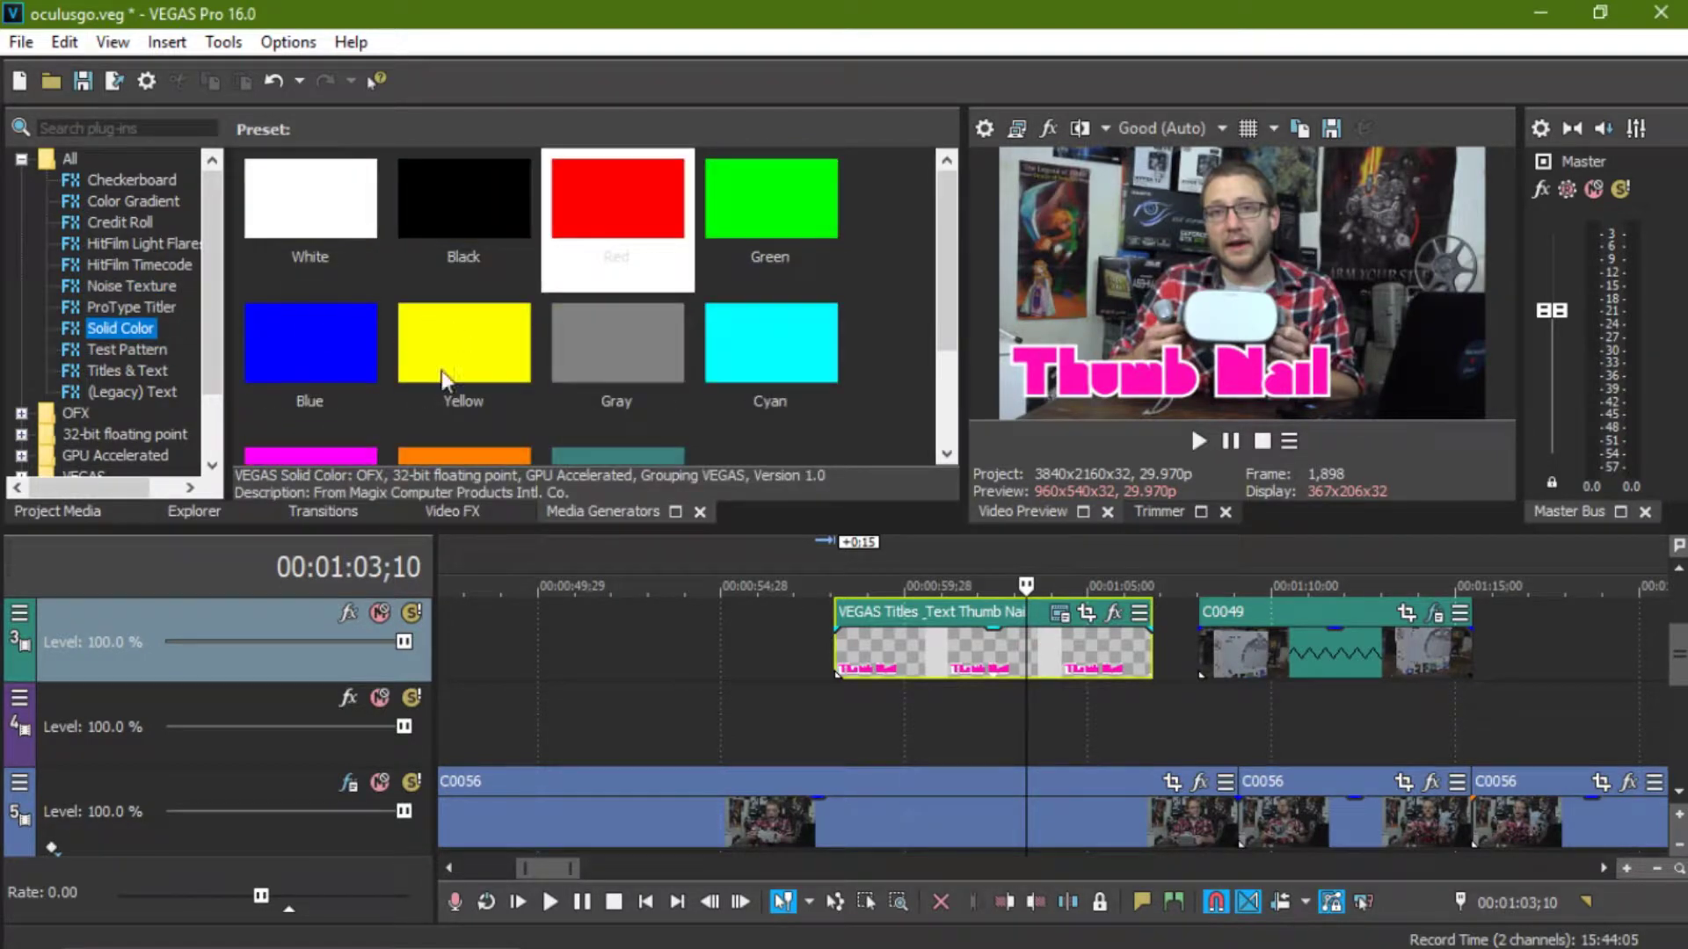
left_click_drag(1678, 650, 1678, 606)
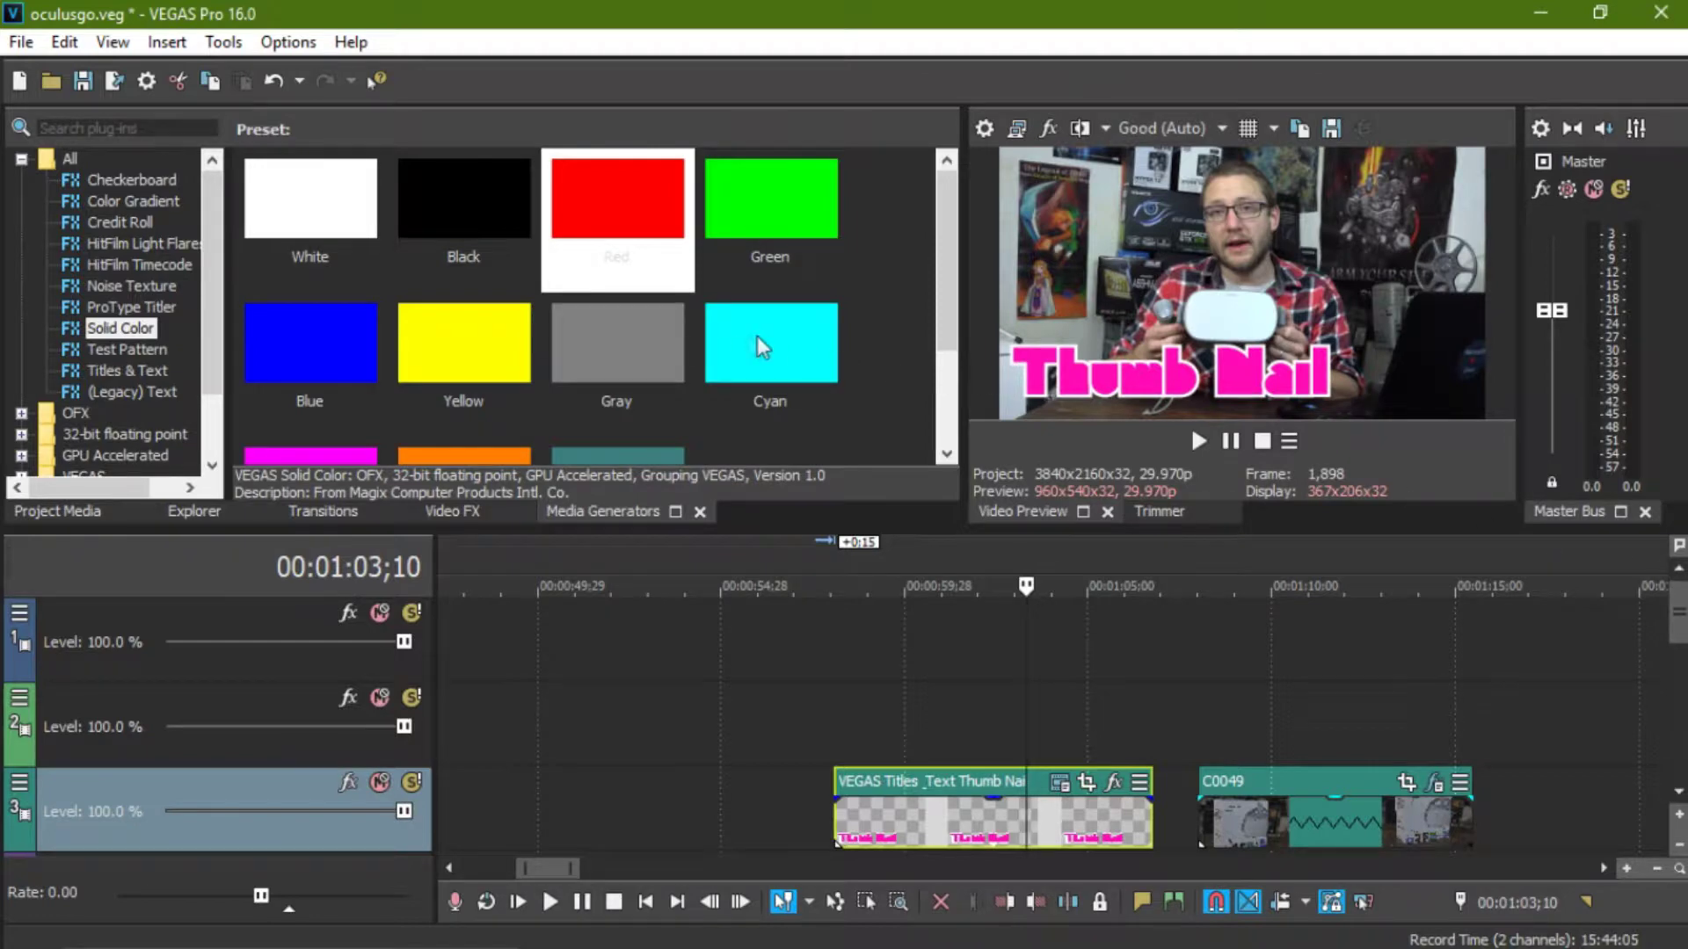
left_click_drag(758, 337, 984, 699)
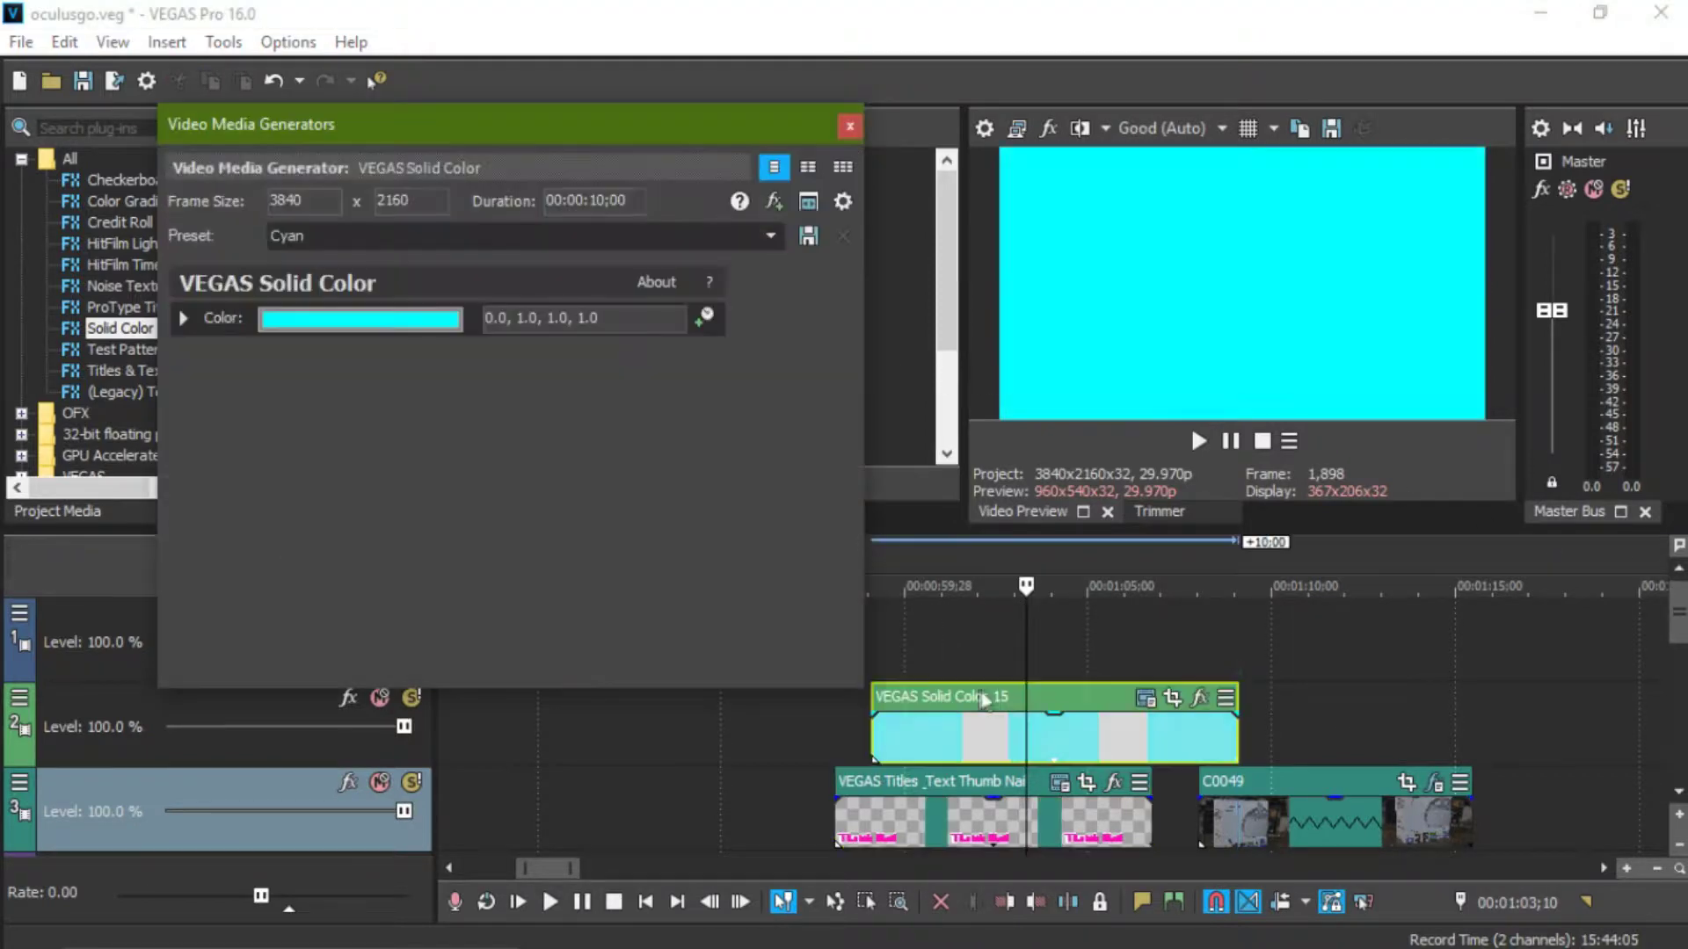
Step: Move and trim the cyan event to match the title's span, then close its settings
left_click_drag(1234, 725, 1140, 724)
left_click_drag(845, 725, 858, 725)
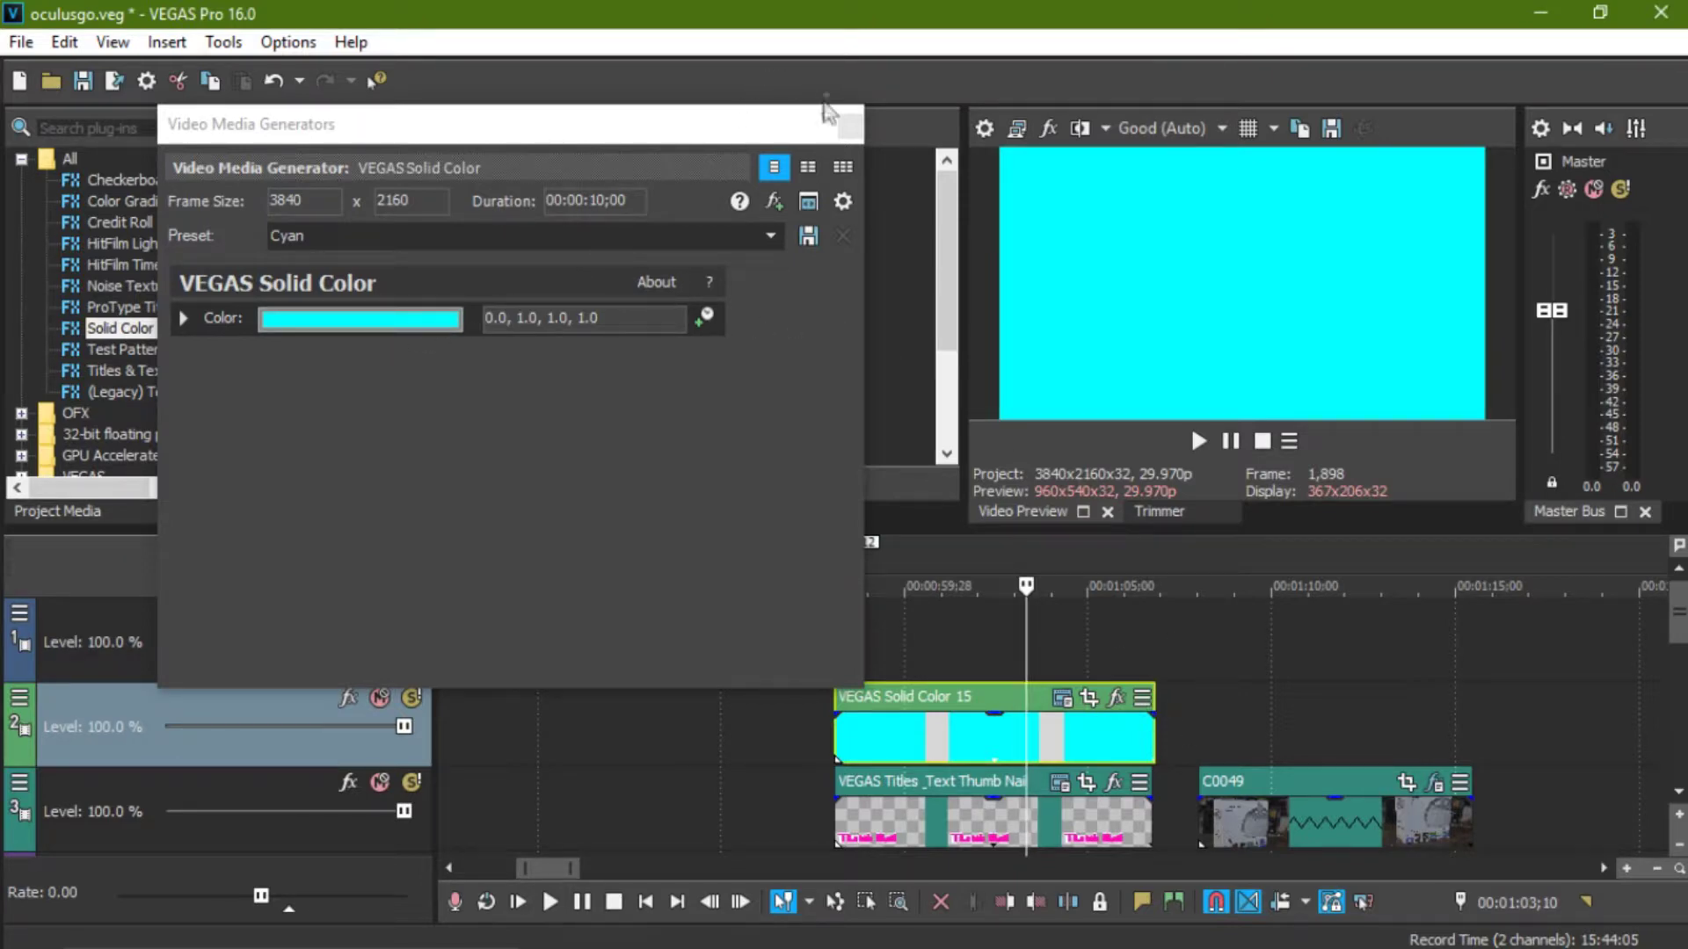
left_click(849, 129)
Step: Rotate, enlarge, shift and narrow the cyan solid's framing in Event Pan/Crop
left_click(1087, 697)
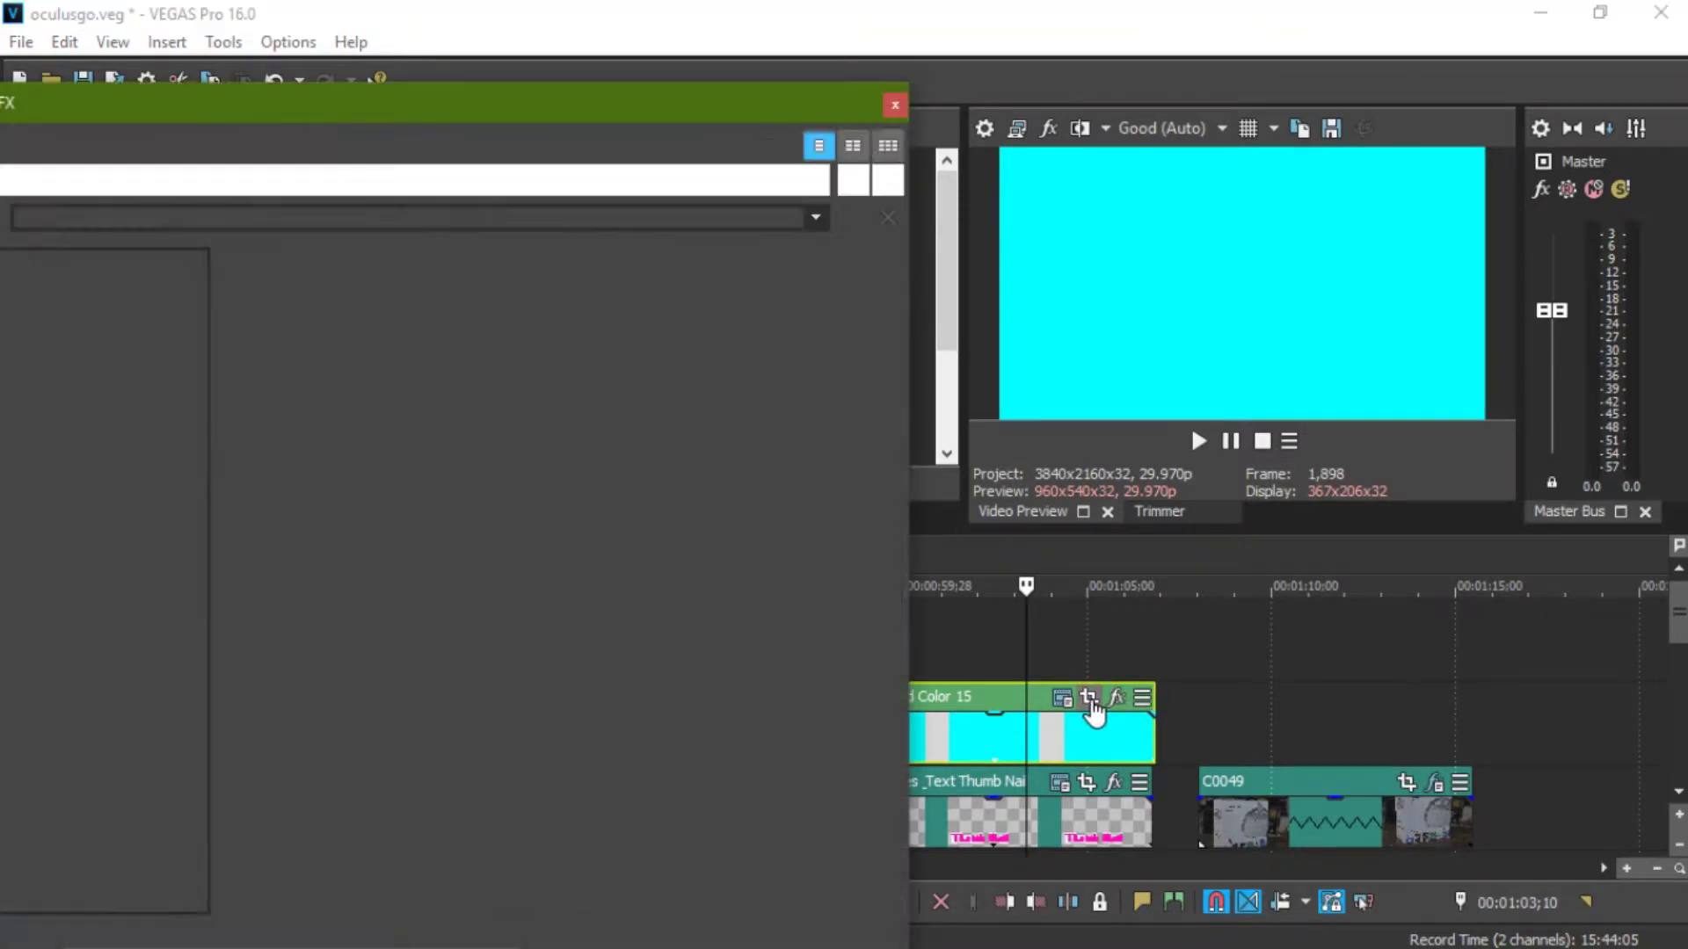
left_click_drag(904, 407, 897, 676)
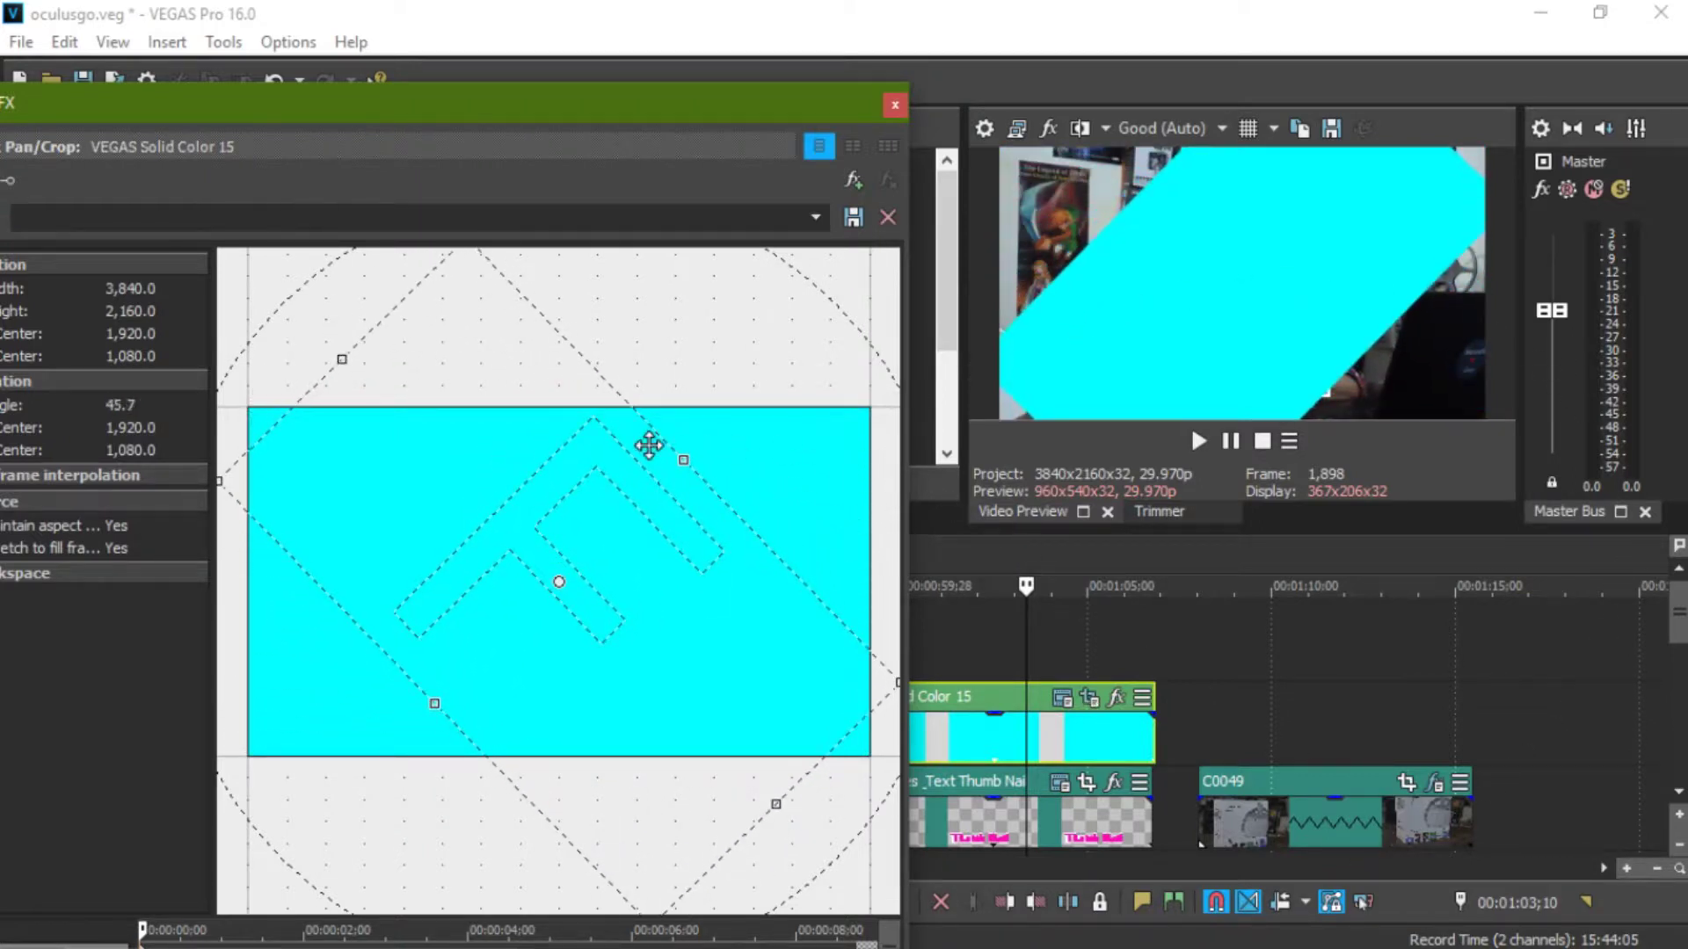
left_click_drag(692, 458, 810, 452)
mouse_move(595, 539)
left_mouse_down()
mouse_move(568, 572)
mouse_move(806, 832)
left_mouse_up()
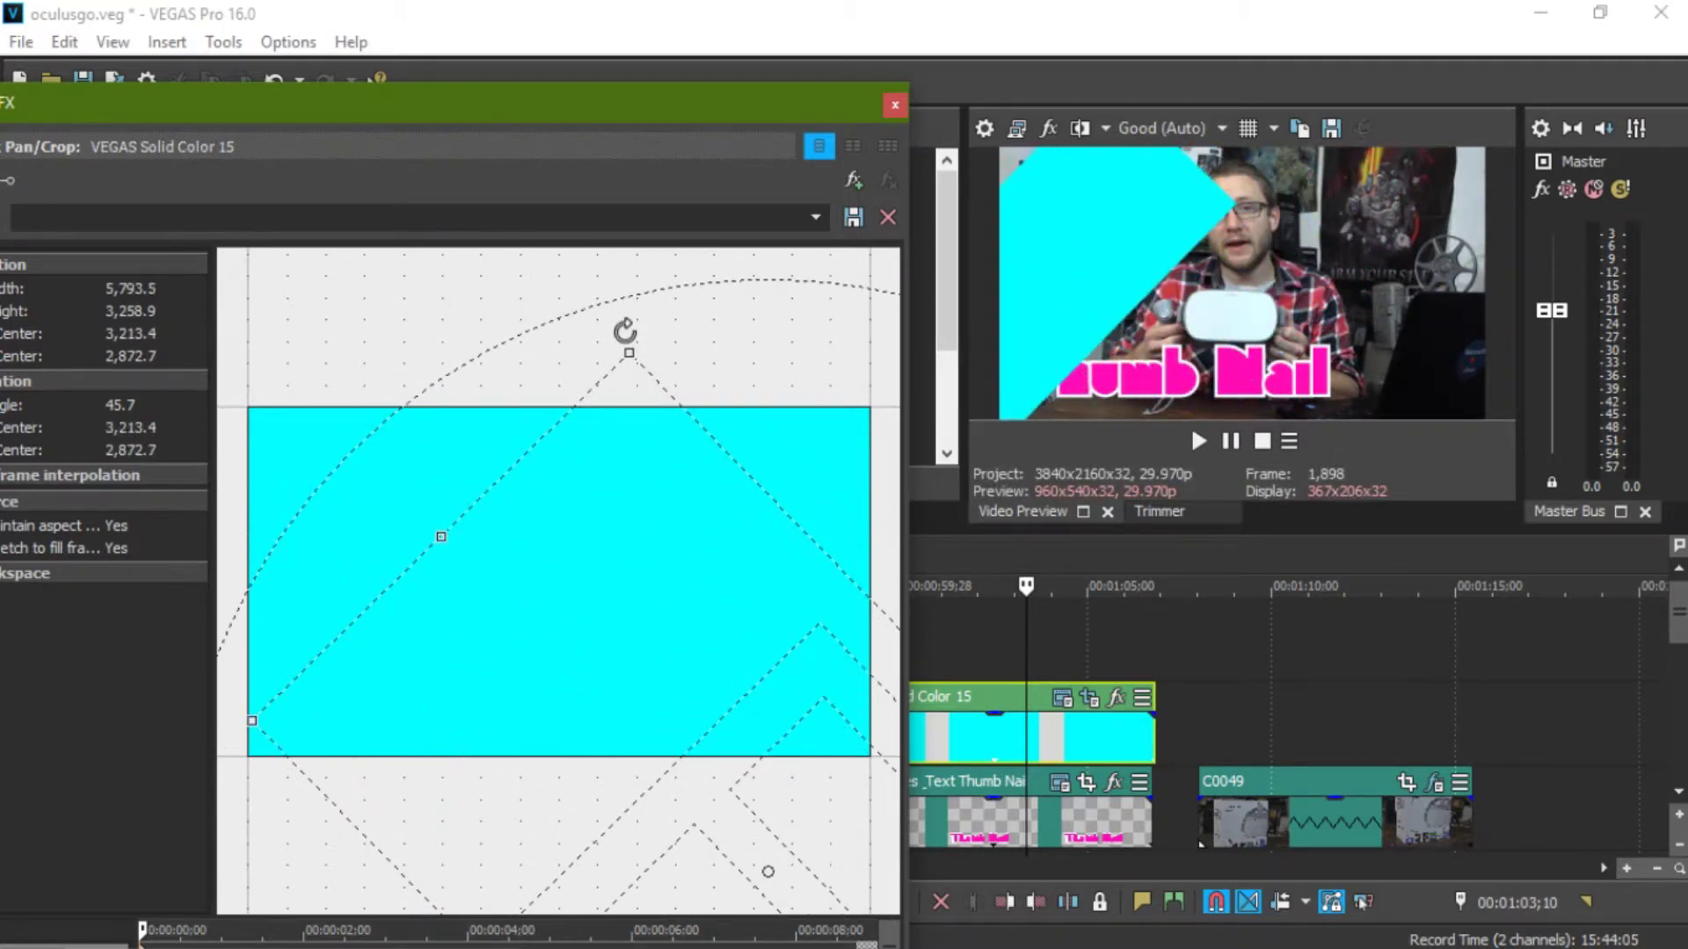
mouse_move(626, 332)
left_mouse_down()
mouse_move(622, 648)
mouse_move(551, 604)
mouse_move(585, 369)
mouse_move(667, 348)
mouse_move(313, 470)
mouse_move(61, 710)
mouse_move(185, 904)
mouse_move(330, 623)
mouse_move(343, 559)
left_mouse_up()
left_click_drag(861, 372, 558, 388)
Step: Shorten the cyan solid and rotate it to about -37 degrees, leaving a top-right corner triangle
left_click_drag(512, 102, 719, 94)
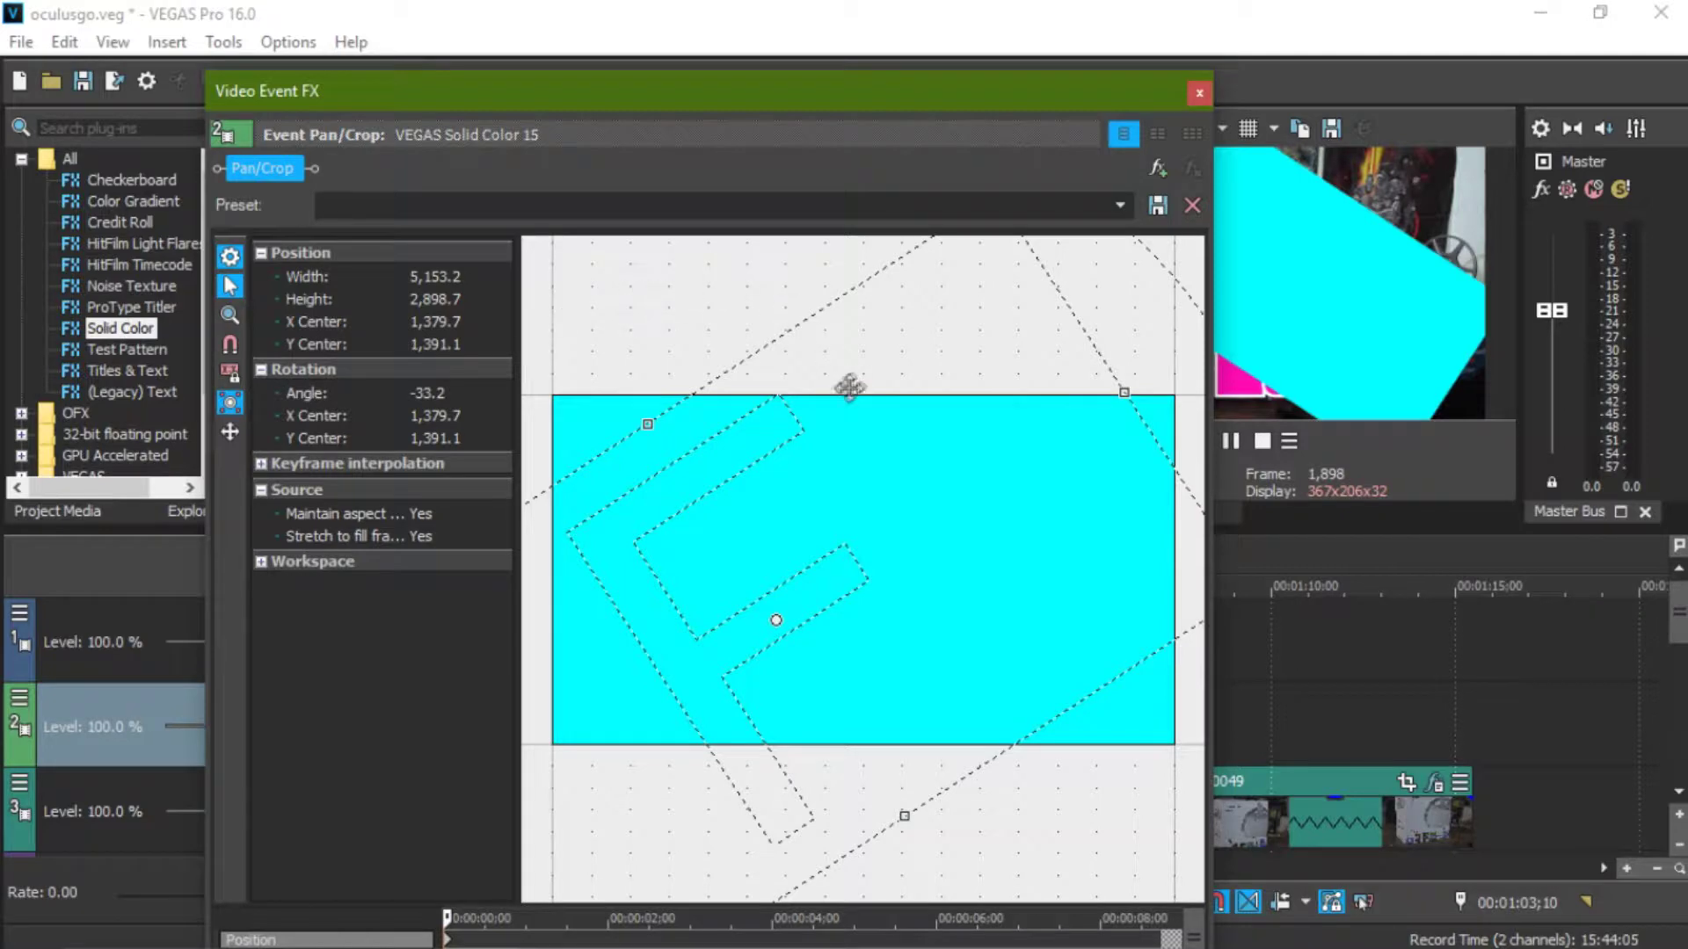
left_click_drag(644, 419, 722, 543)
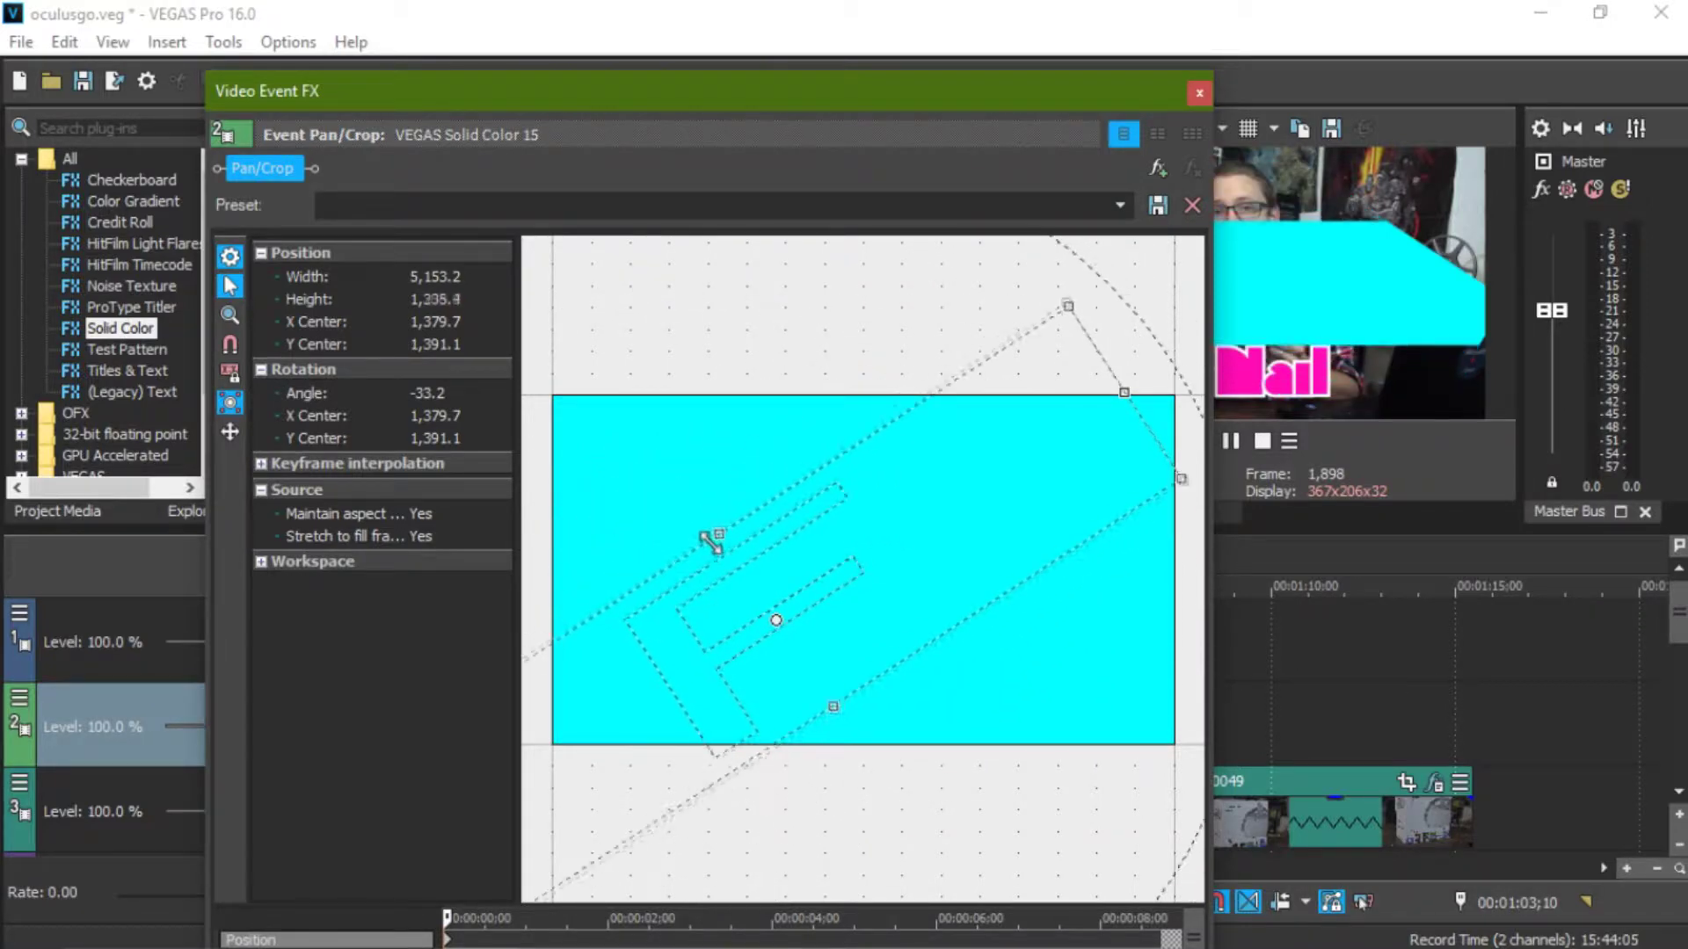
left_click_drag(861, 113, 634, 133)
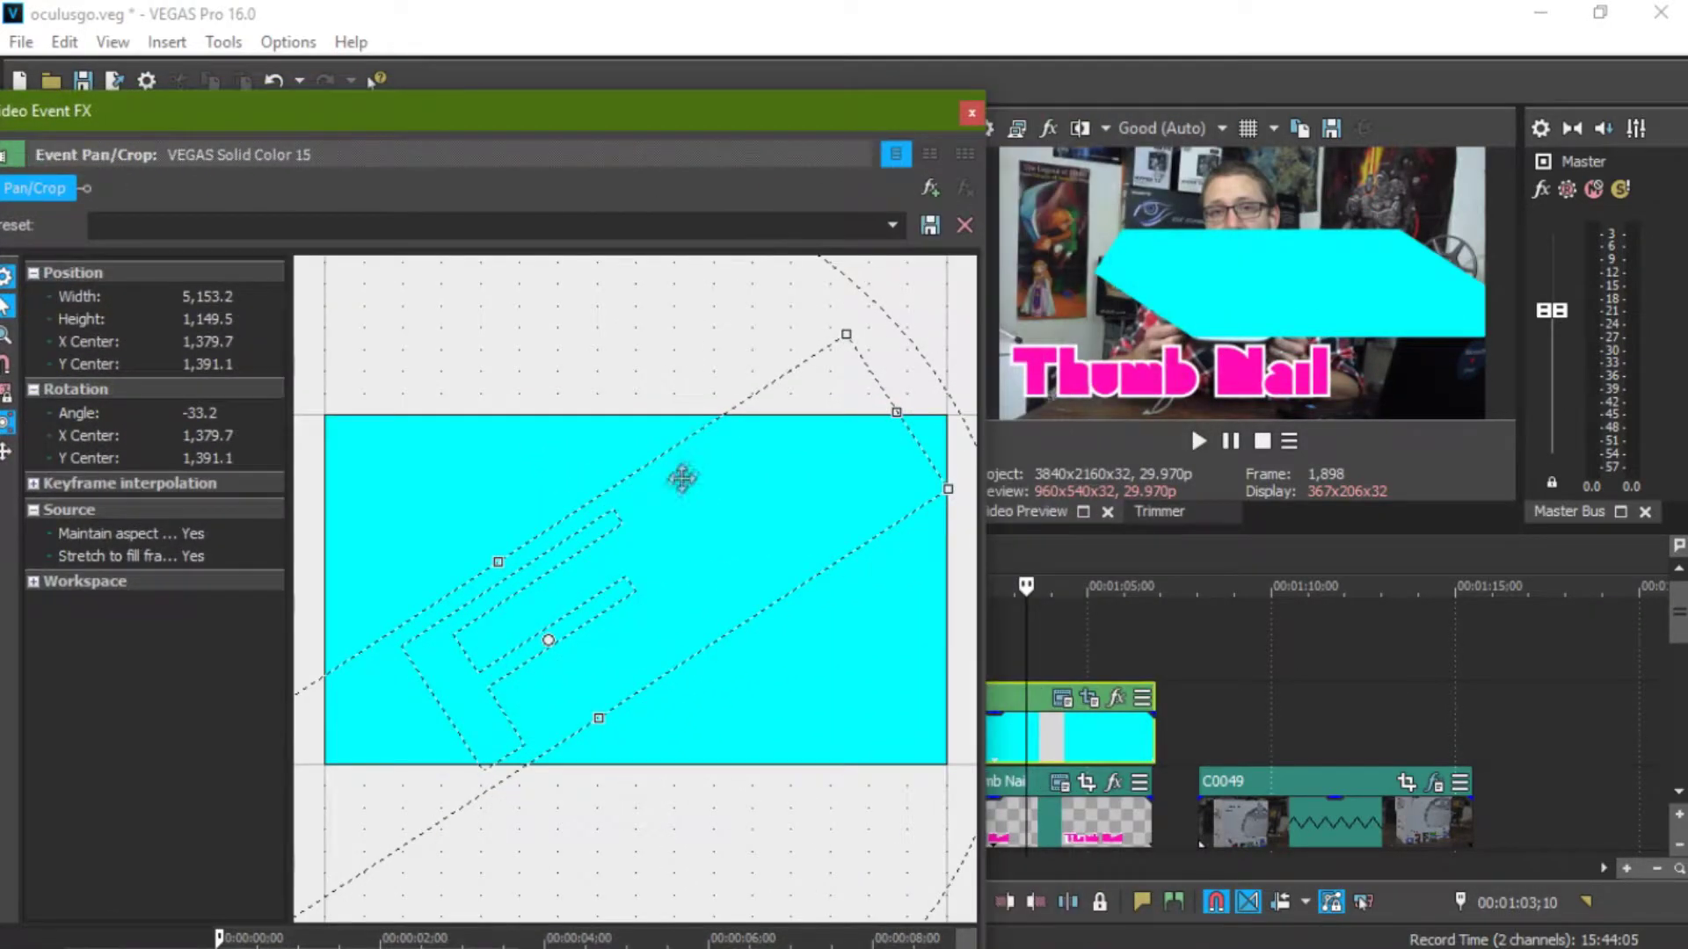
mouse_move(683, 482)
left_mouse_down()
mouse_move(683, 559)
mouse_move(874, 339)
mouse_move(689, 440)
mouse_move(822, 378)
mouse_move(698, 539)
mouse_move(880, 595)
mouse_move(741, 470)
left_mouse_up()
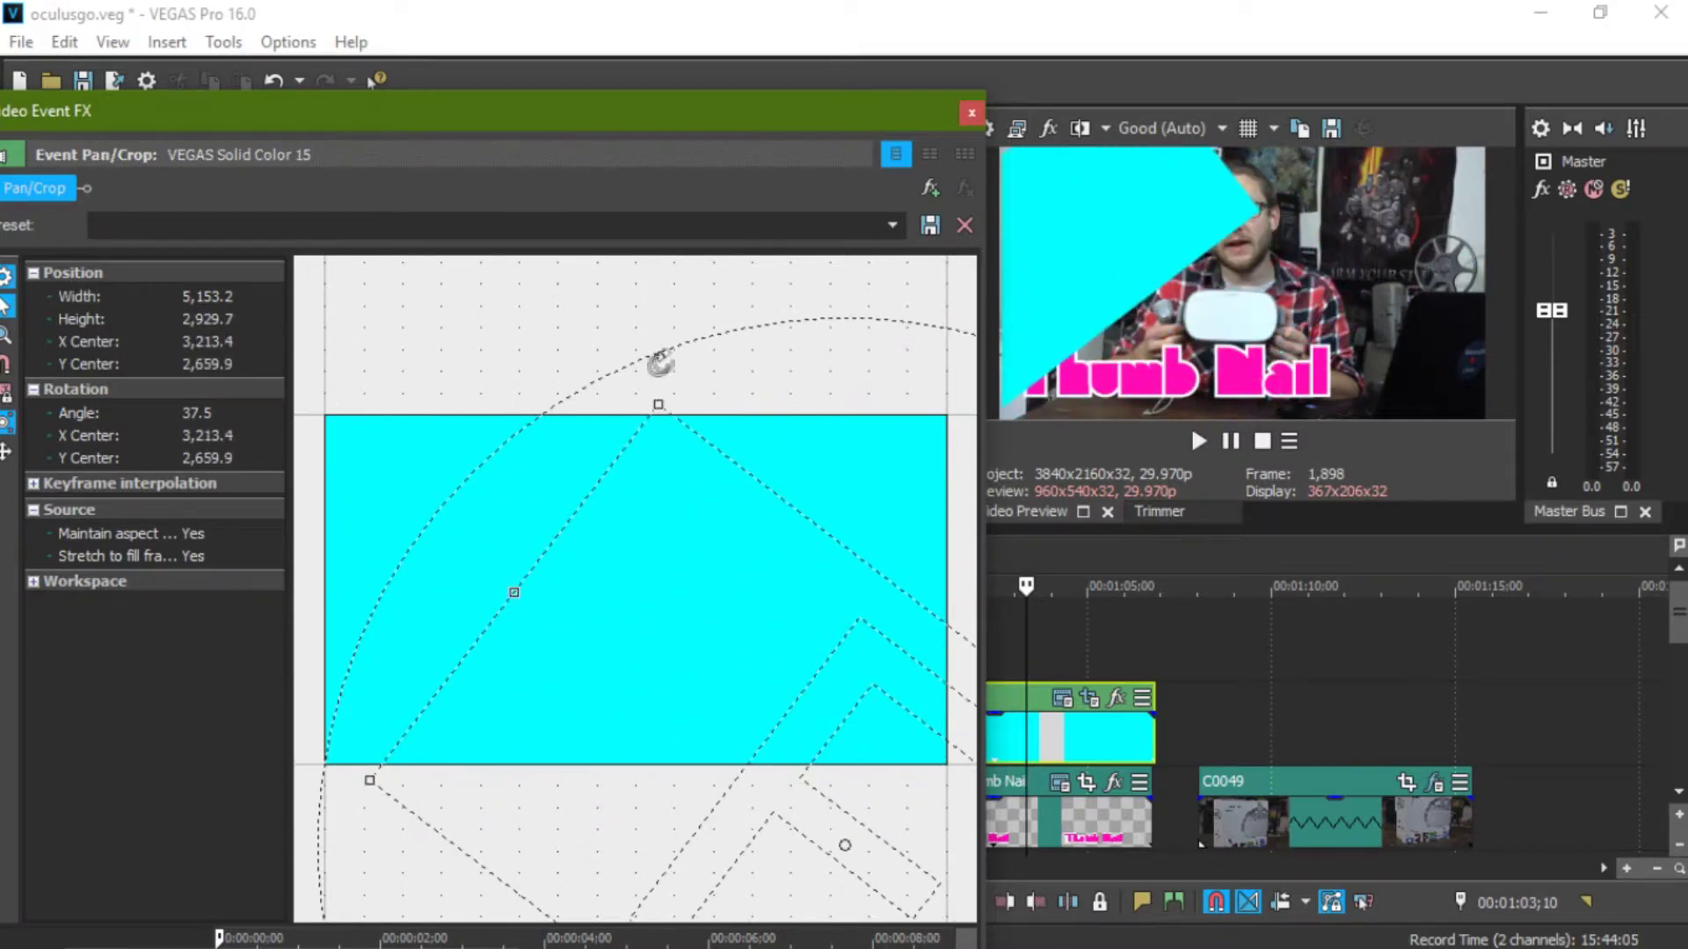
left_click_drag(659, 365, 949, 769)
mouse_move(645, 856)
left_mouse_down()
mouse_move(206, 747)
mouse_move(166, 878)
mouse_move(252, 934)
mouse_move(342, 943)
mouse_move(289, 940)
left_mouse_up()
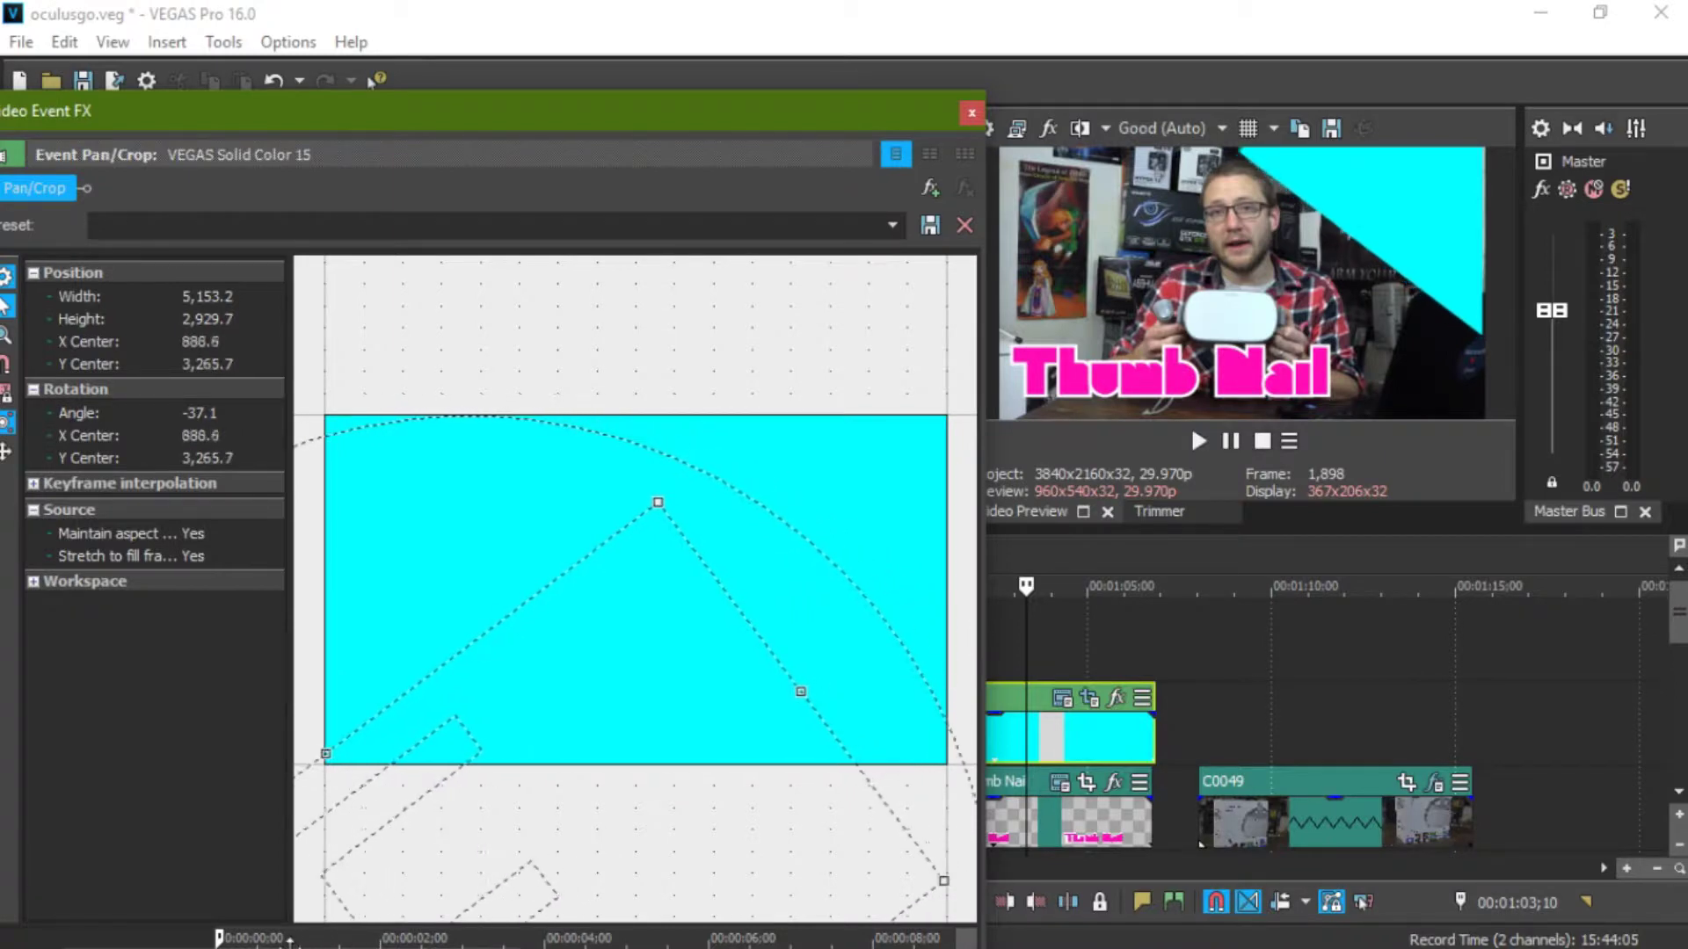
left_click_drag(290, 940, 343, 939)
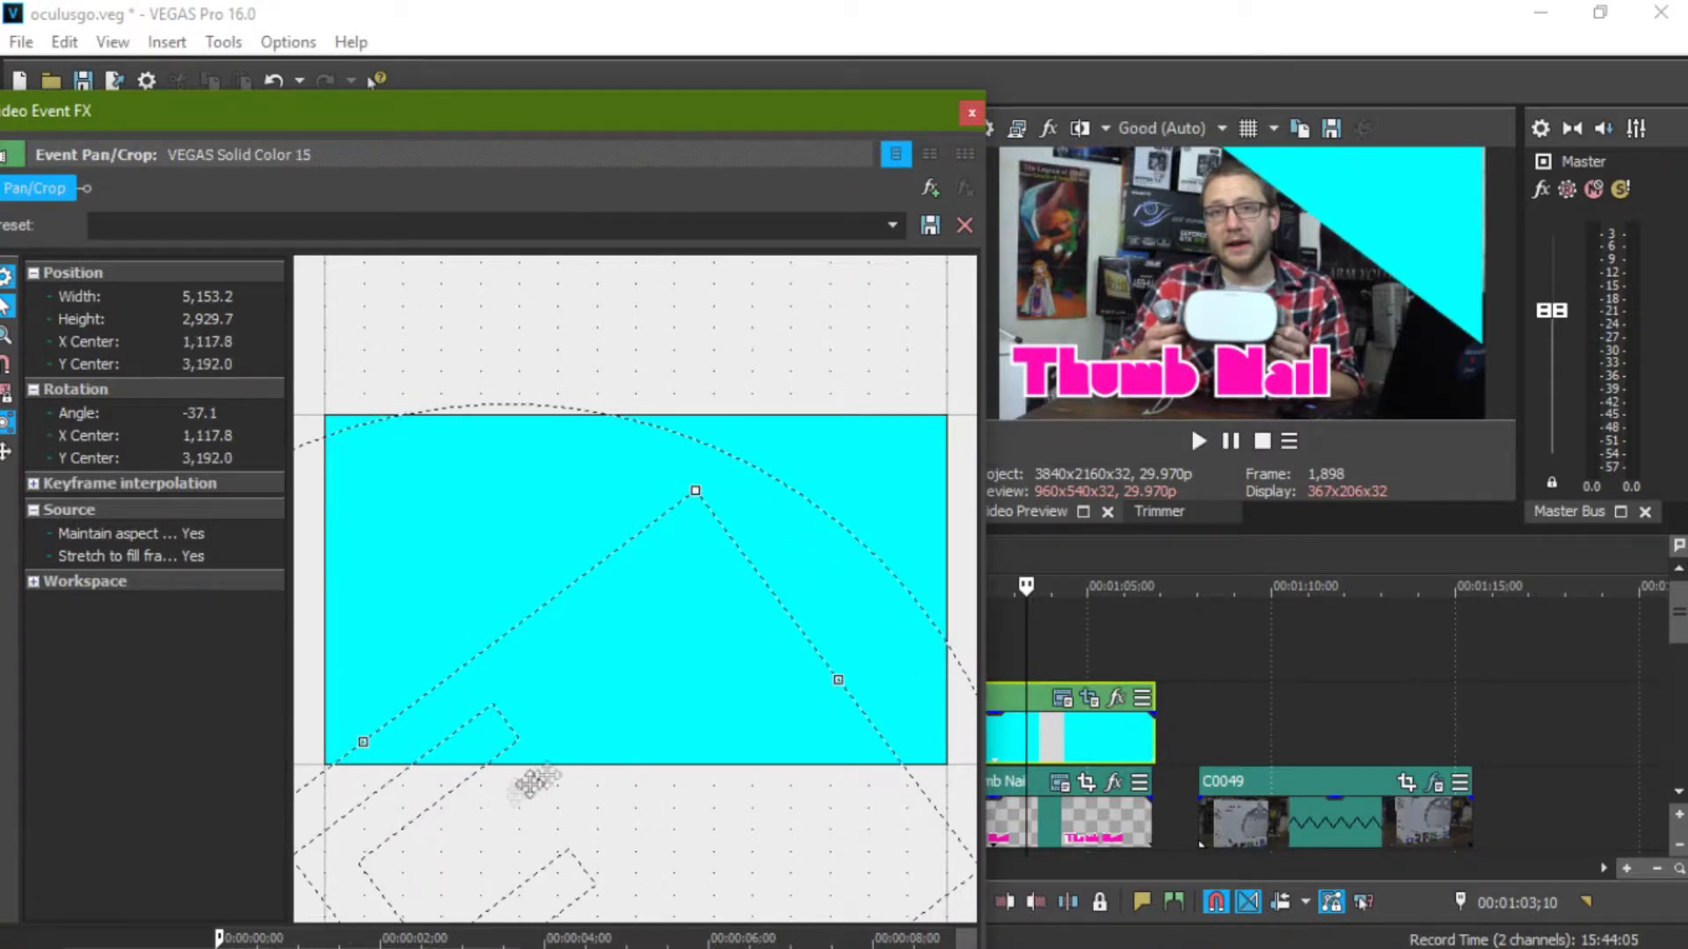
left_click(974, 113)
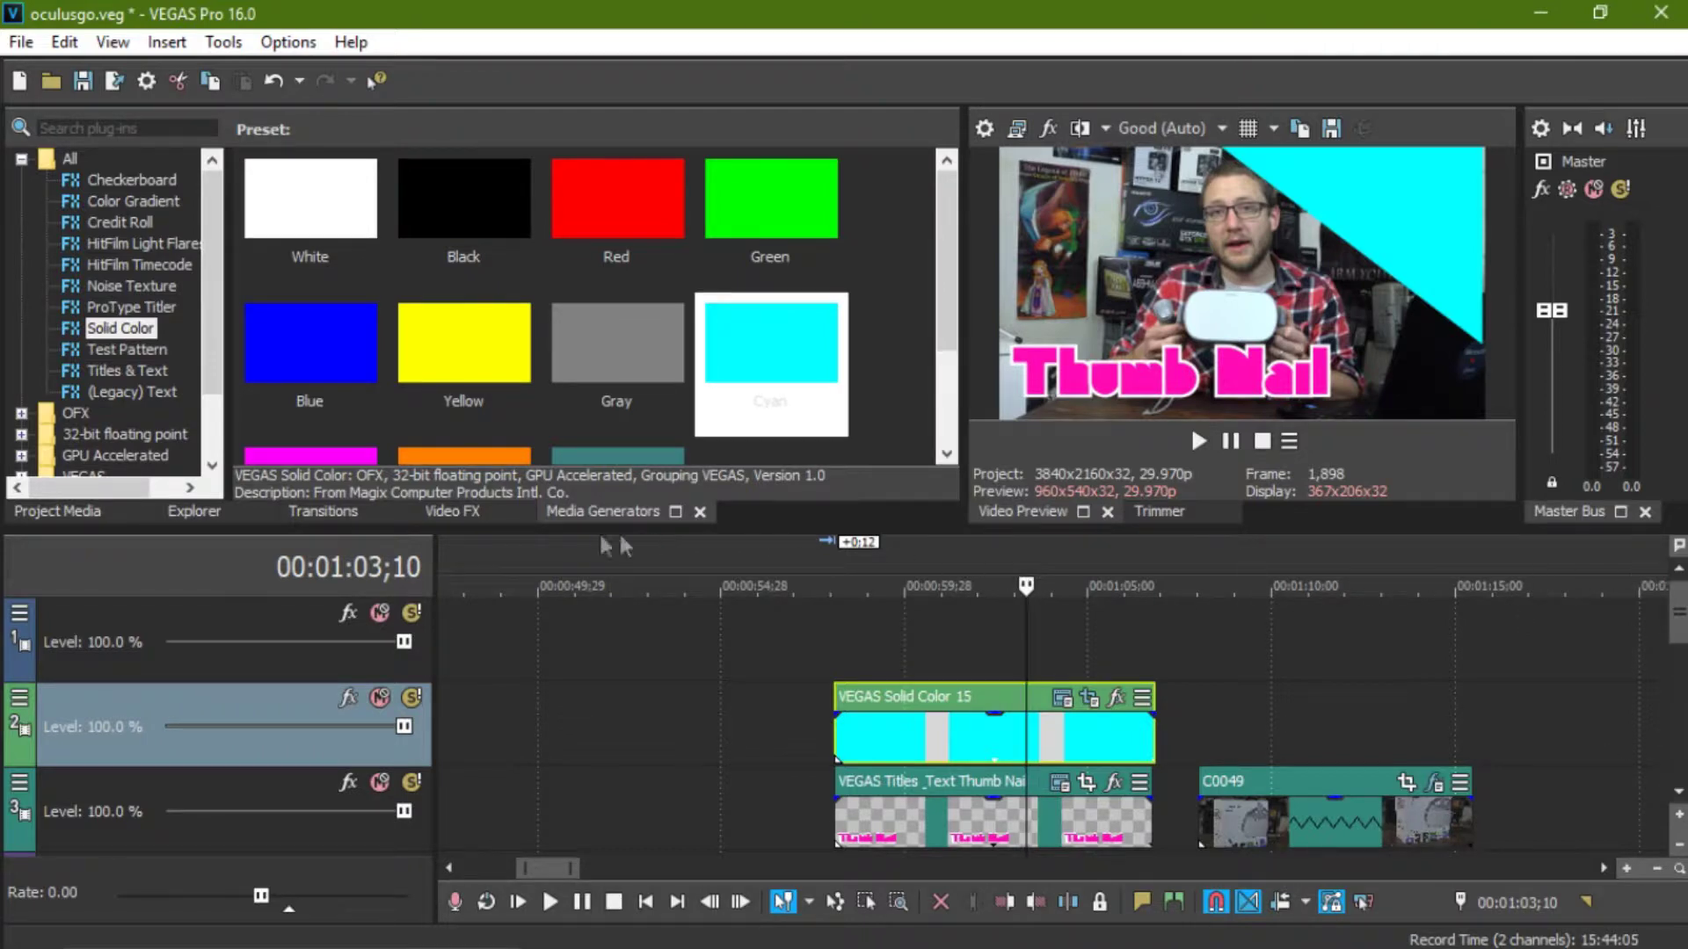
Step: Show the Project Media list and bring up the techdive folder in File Explorer
left_click(57, 511)
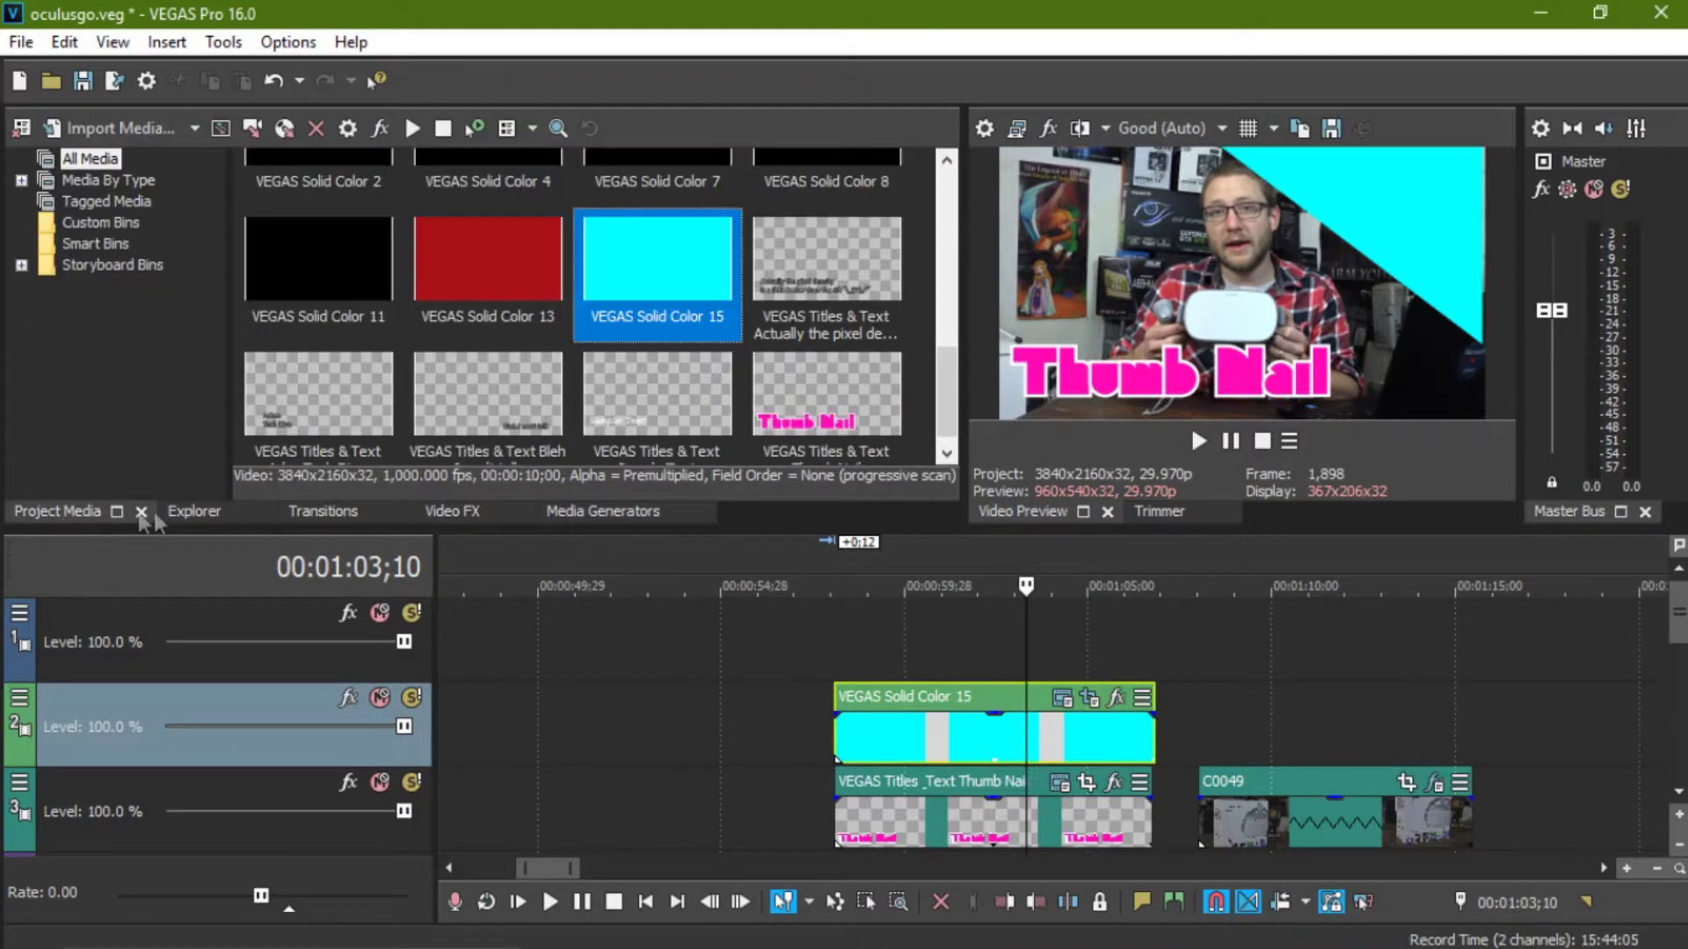
left_click(637, 923)
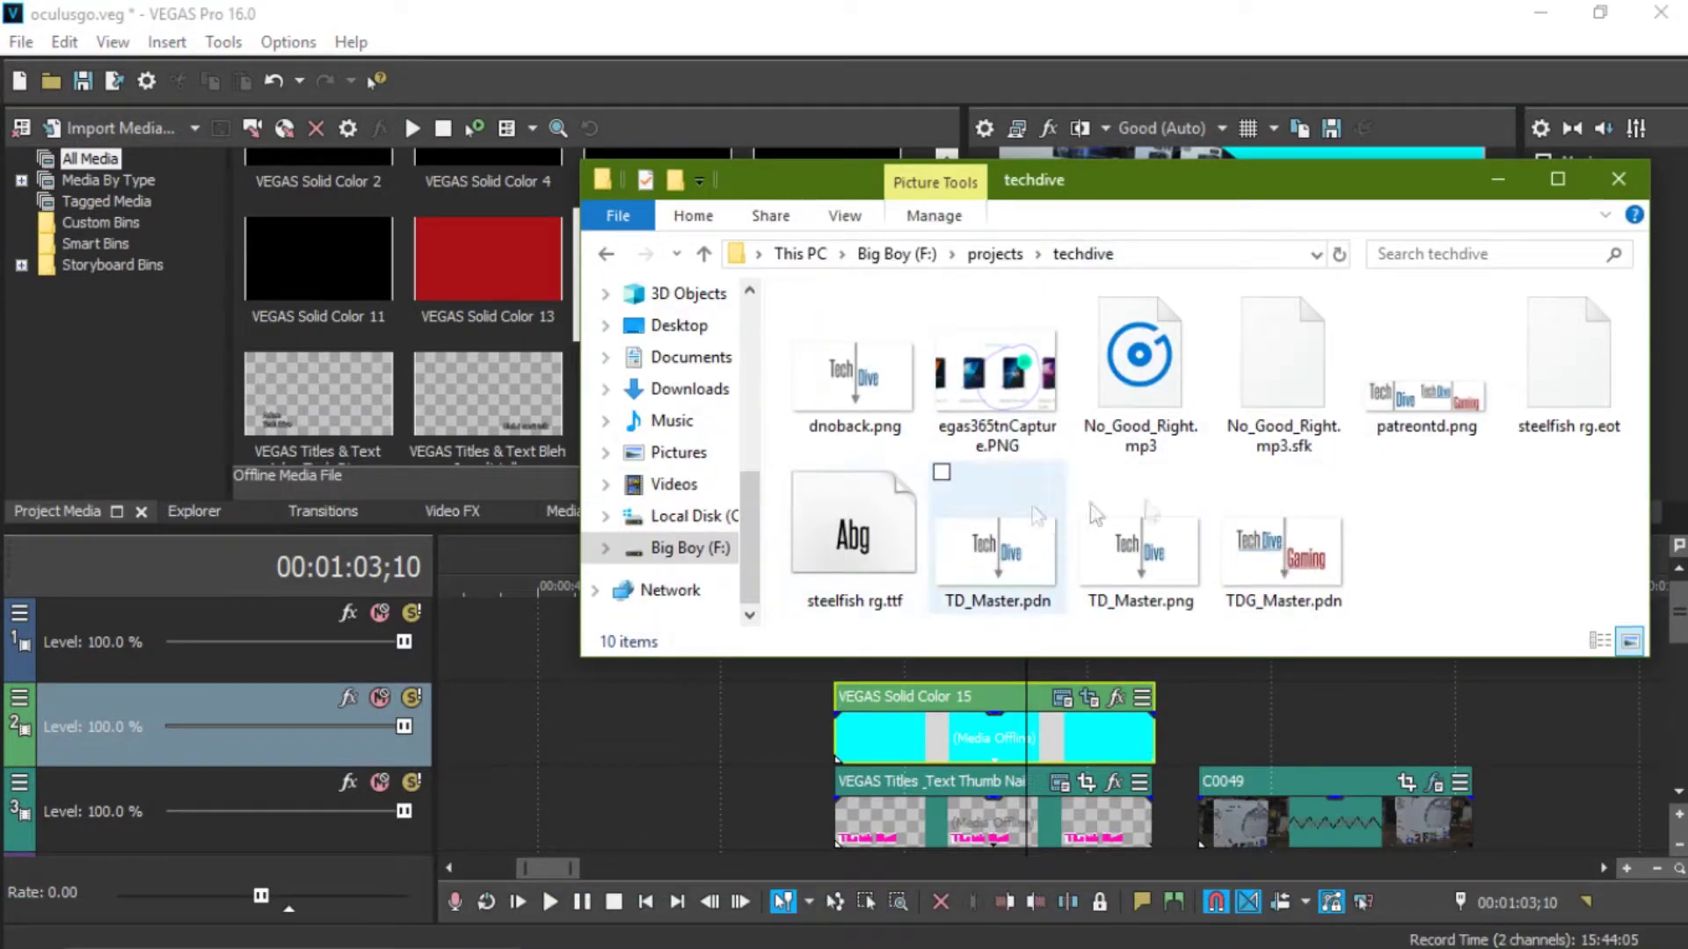
Step: Import dnoback.png from the techdive folder into Project Media, after two failed TD_Master.png drags
left_click(57, 511)
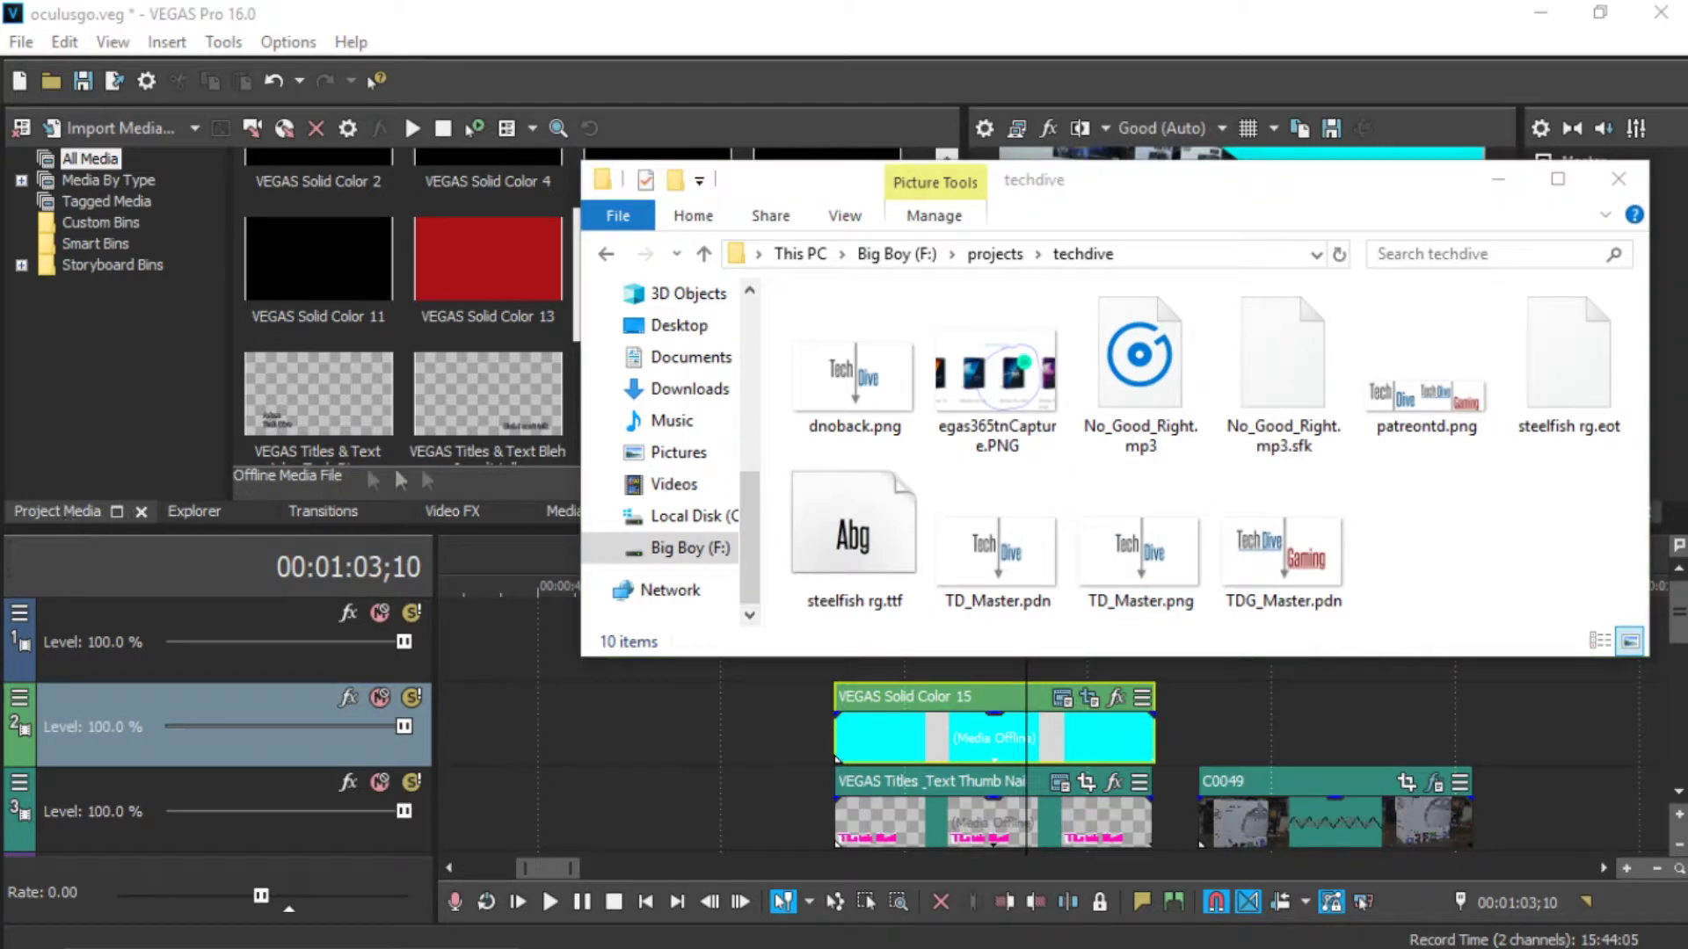
left_click_drag(1079, 165, 1190, 140)
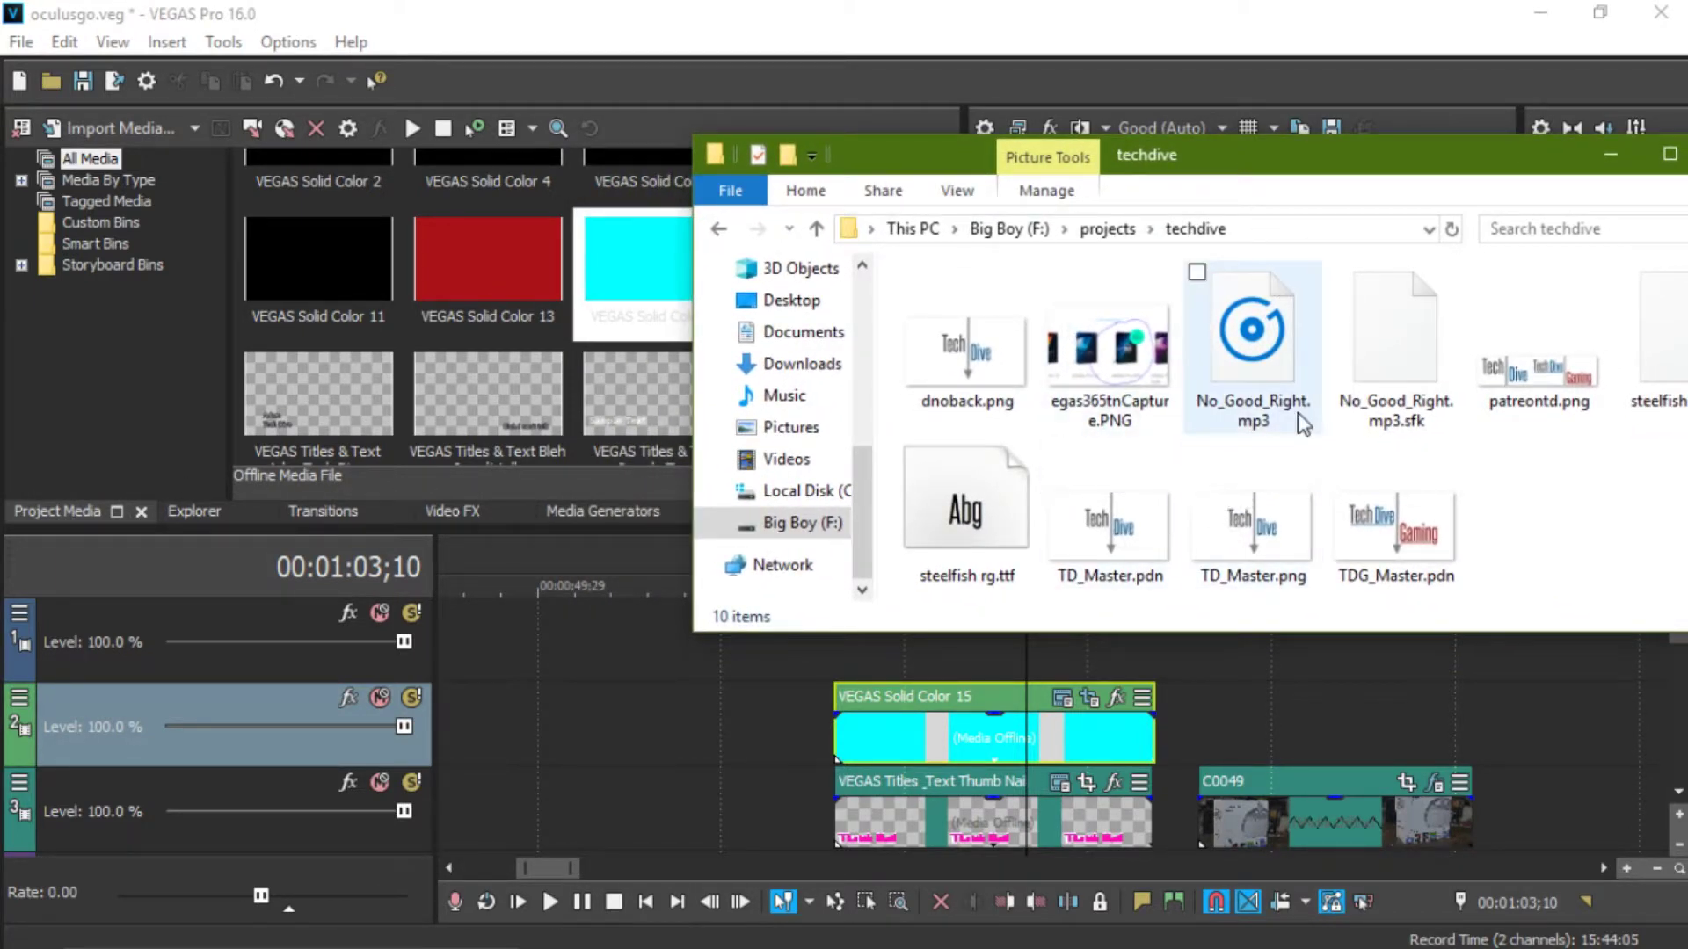
mouse_move(1140, 554)
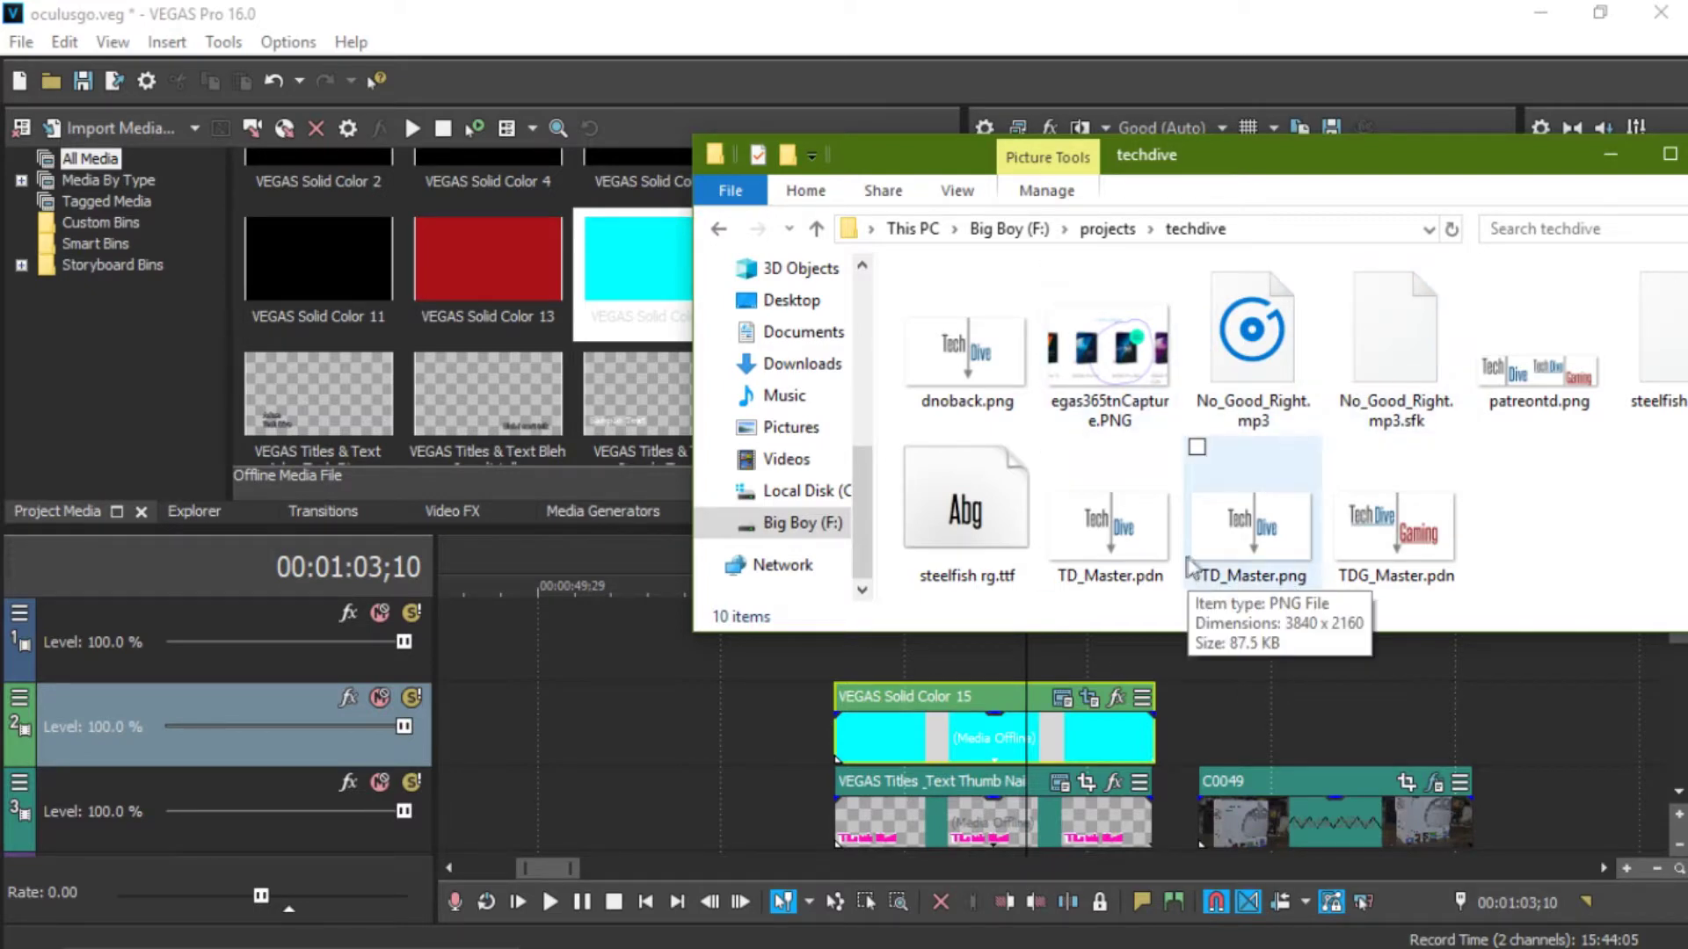
left_click_drag(1240, 560, 590, 465)
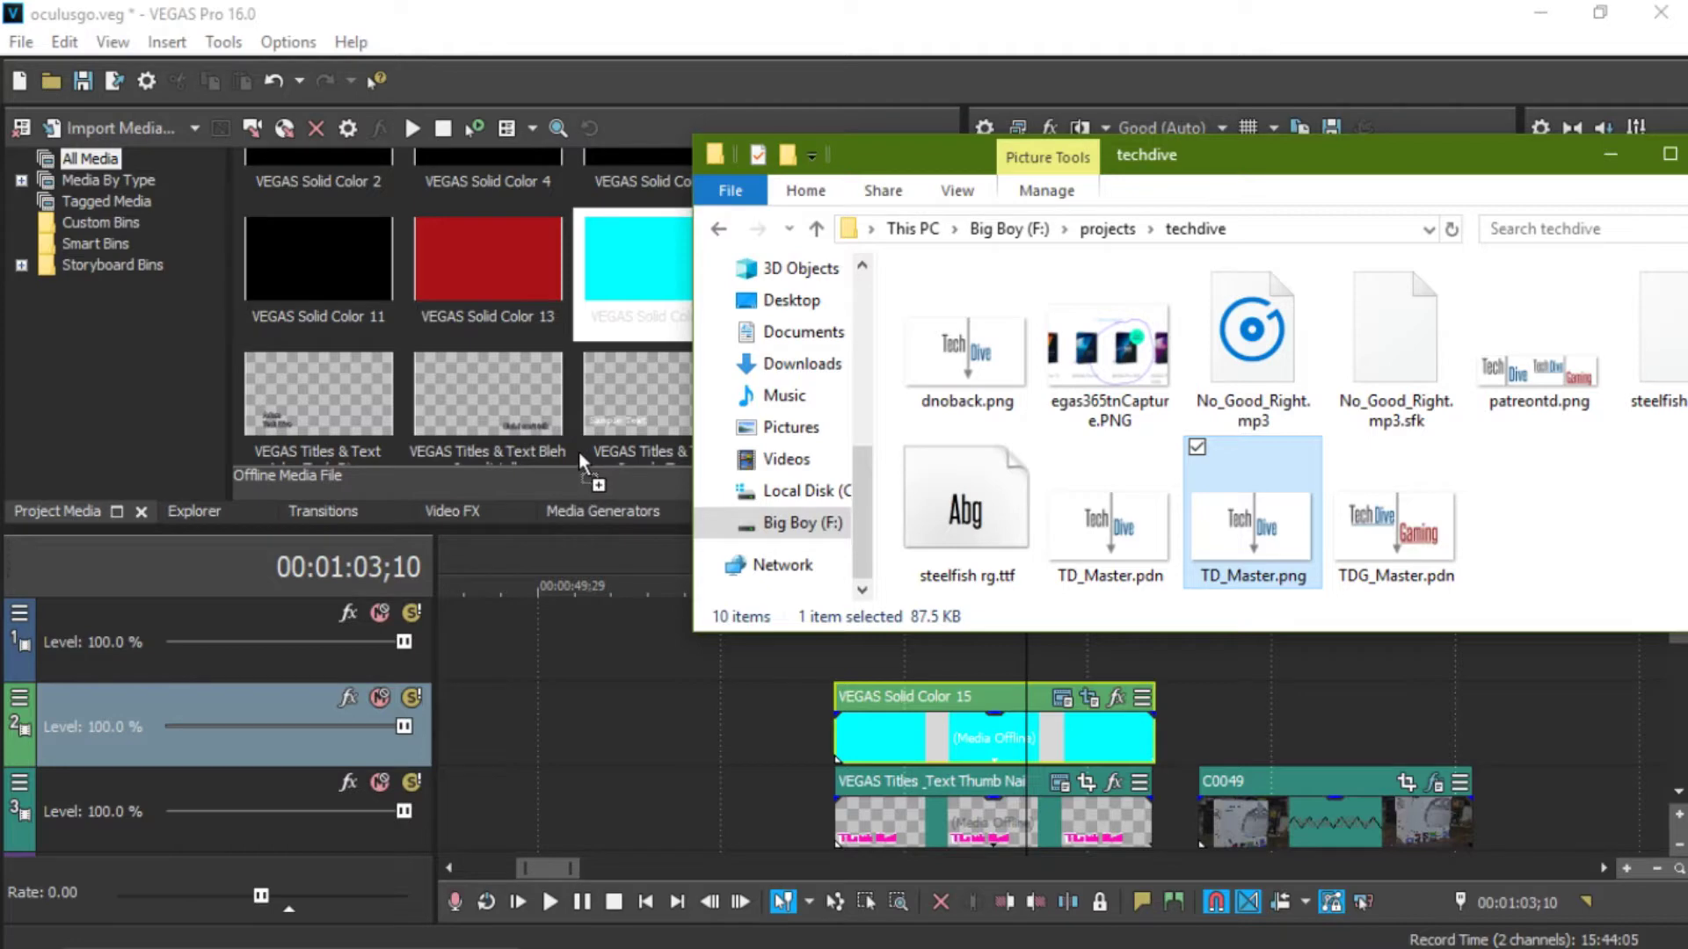
left_click_drag(579, 451, 593, 450)
left_click_drag(1397, 169, 1521, 166)
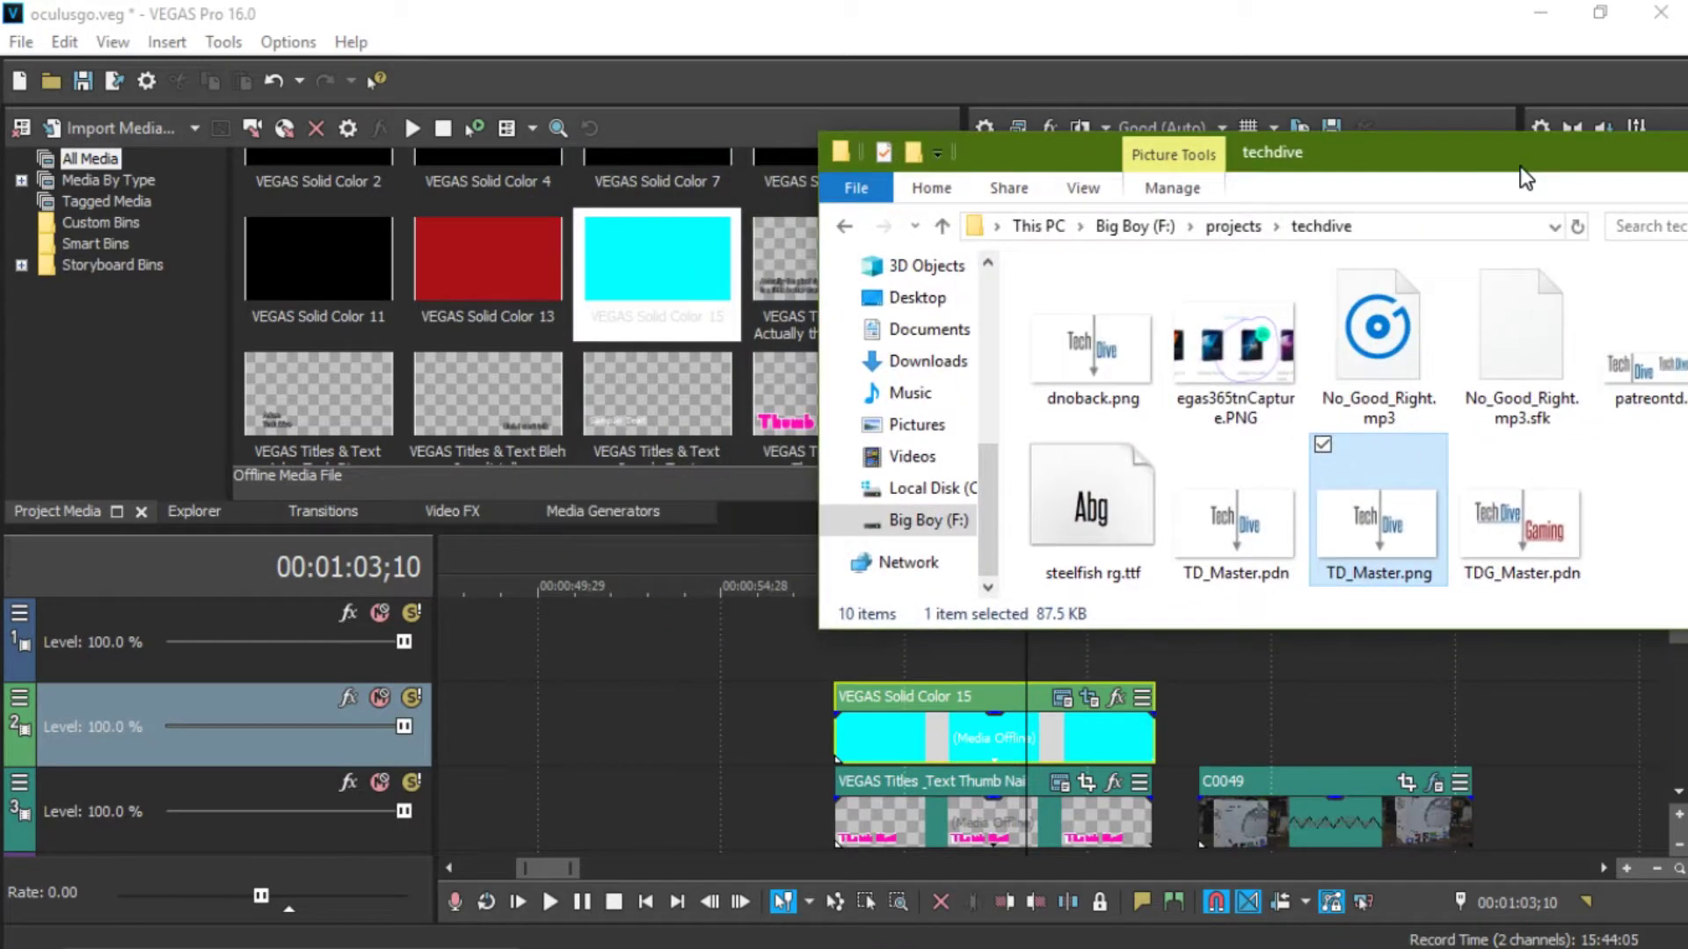
mouse_move(1092, 350)
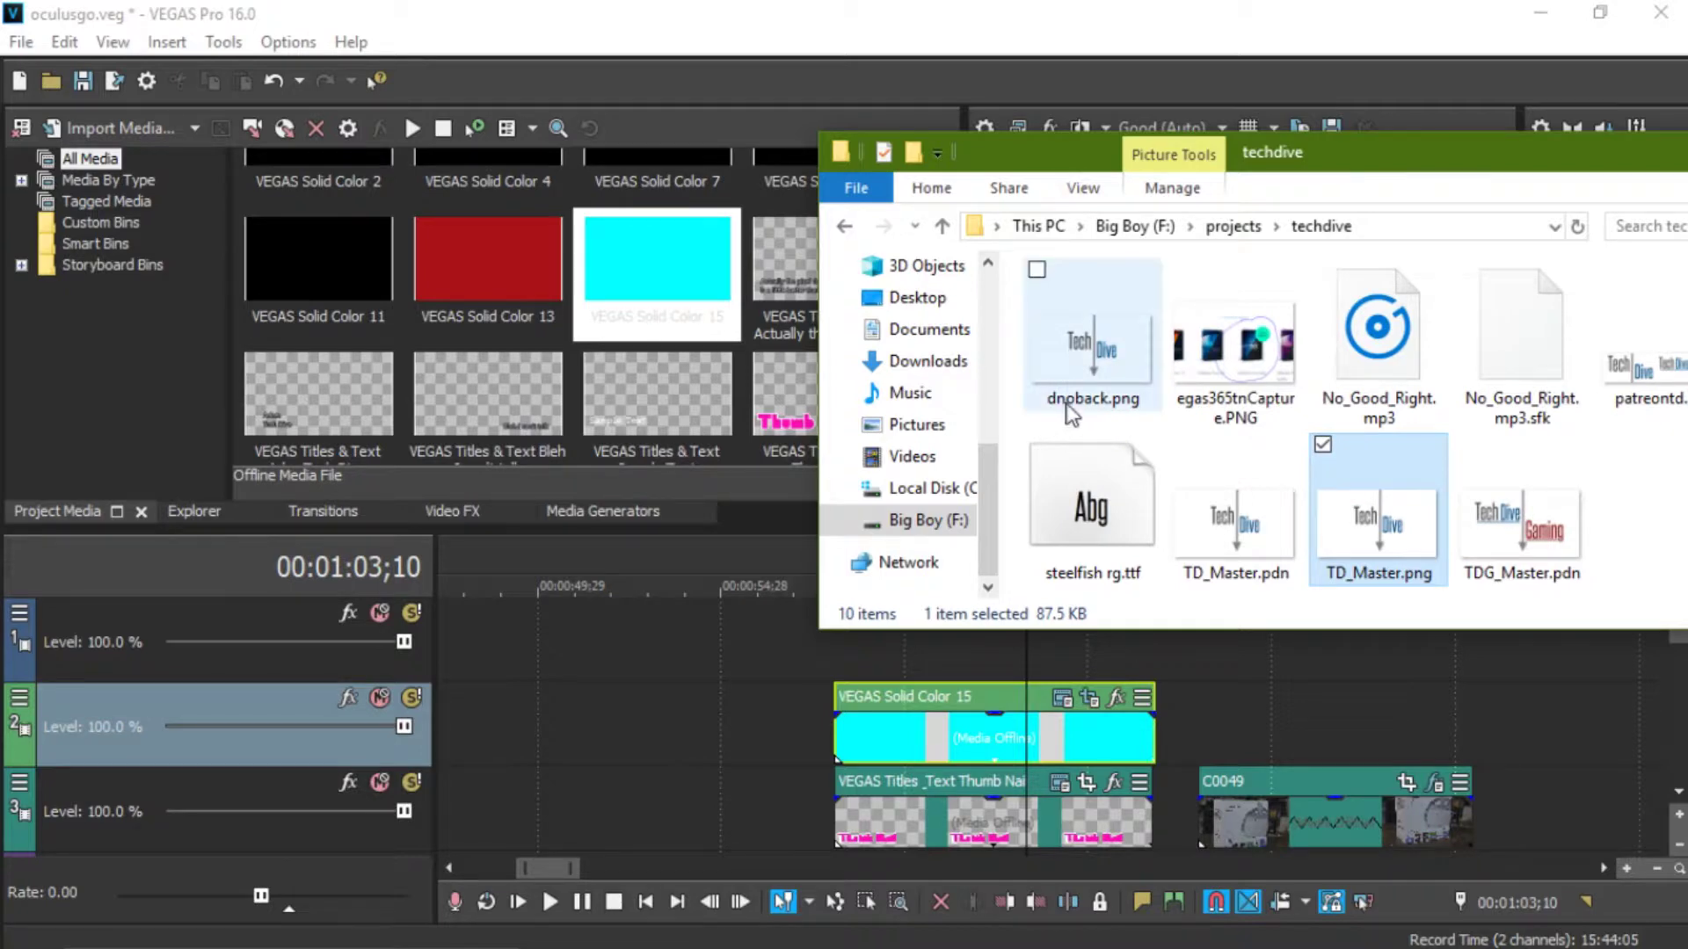
left_click_drag(1117, 356, 766, 454)
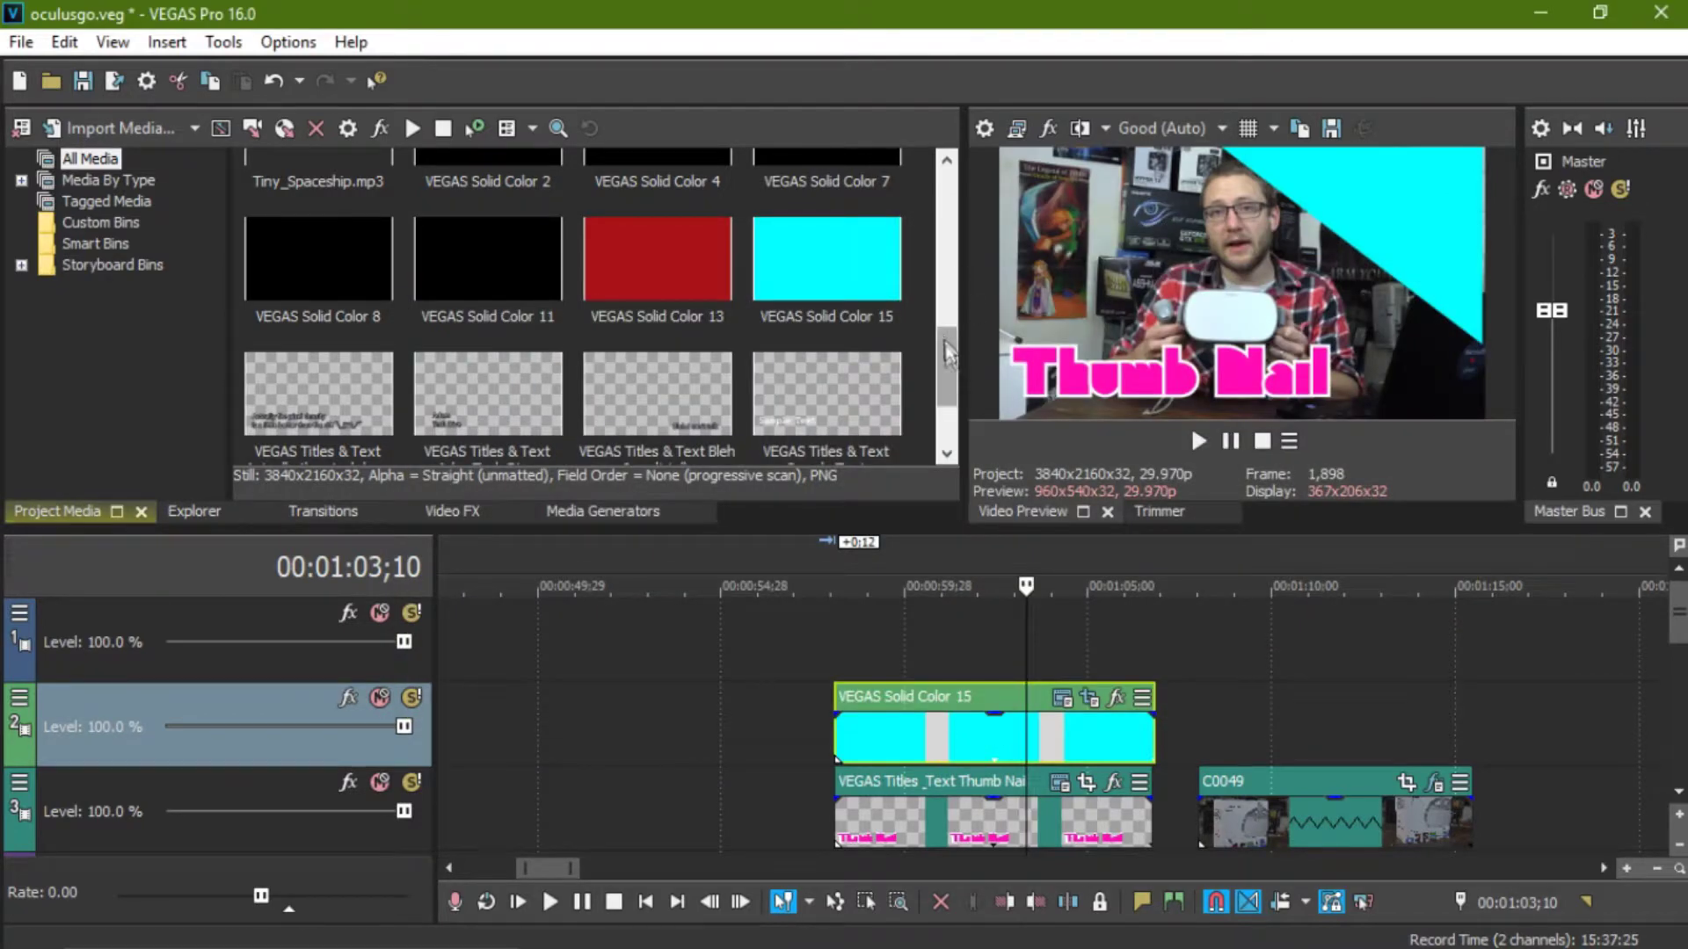
left_click_drag(949, 382, 953, 249)
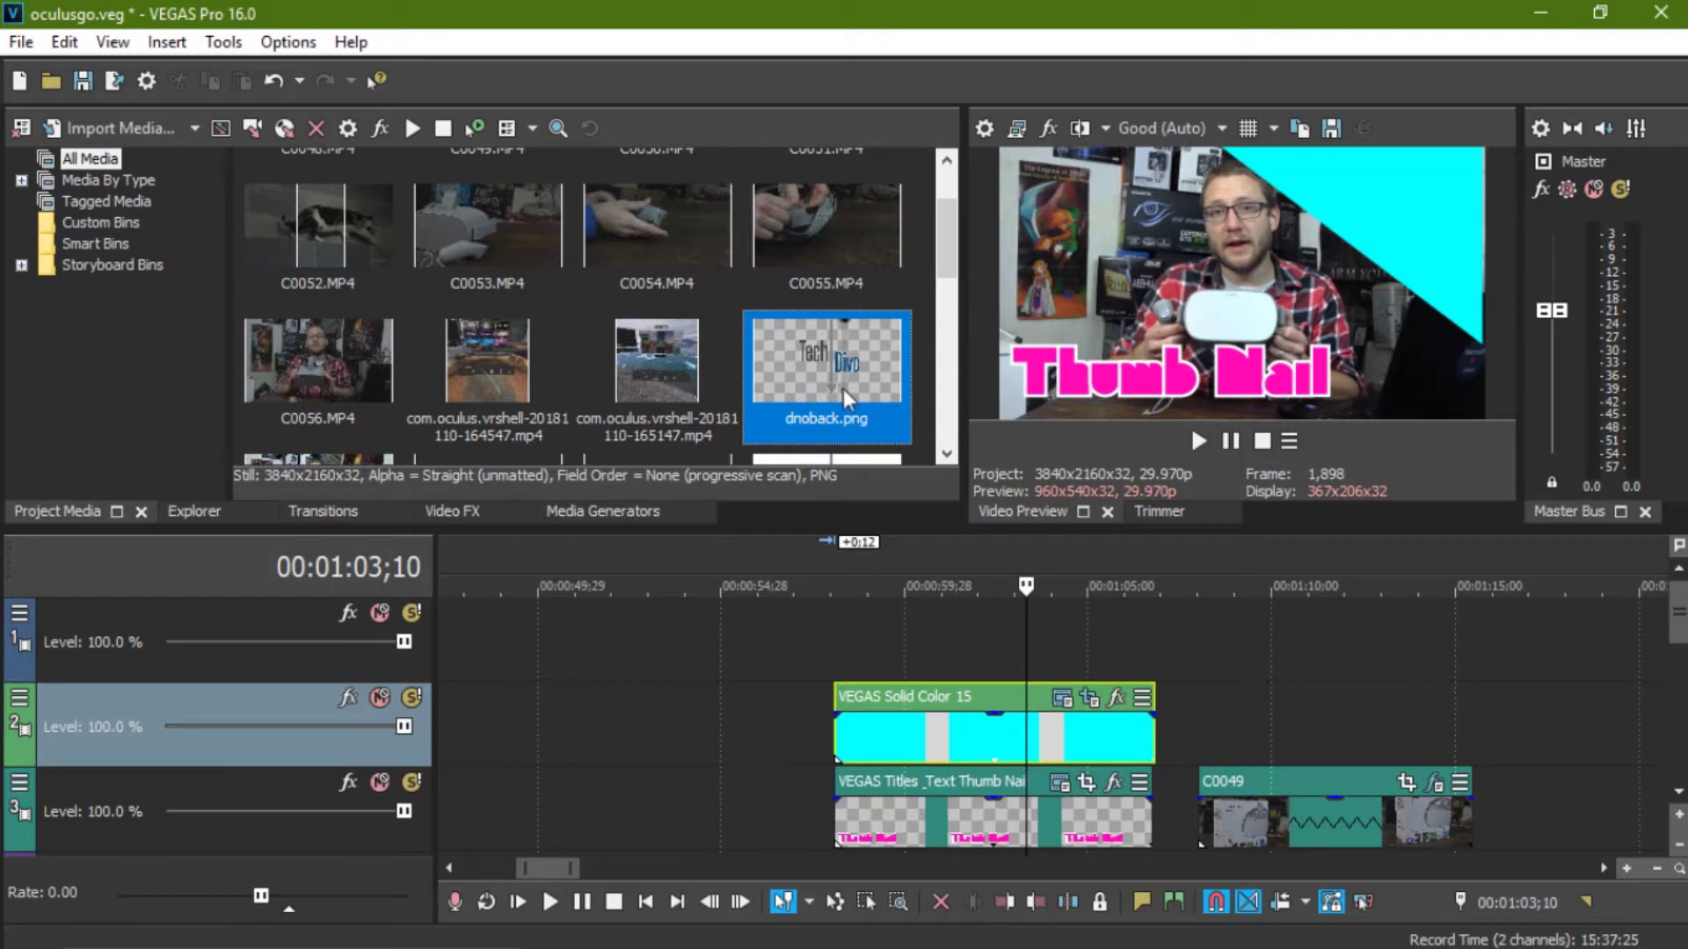
Step: Place dnoback.png as a clip on video track 1 starting at the playhead
left_click_drag(795, 368, 967, 624)
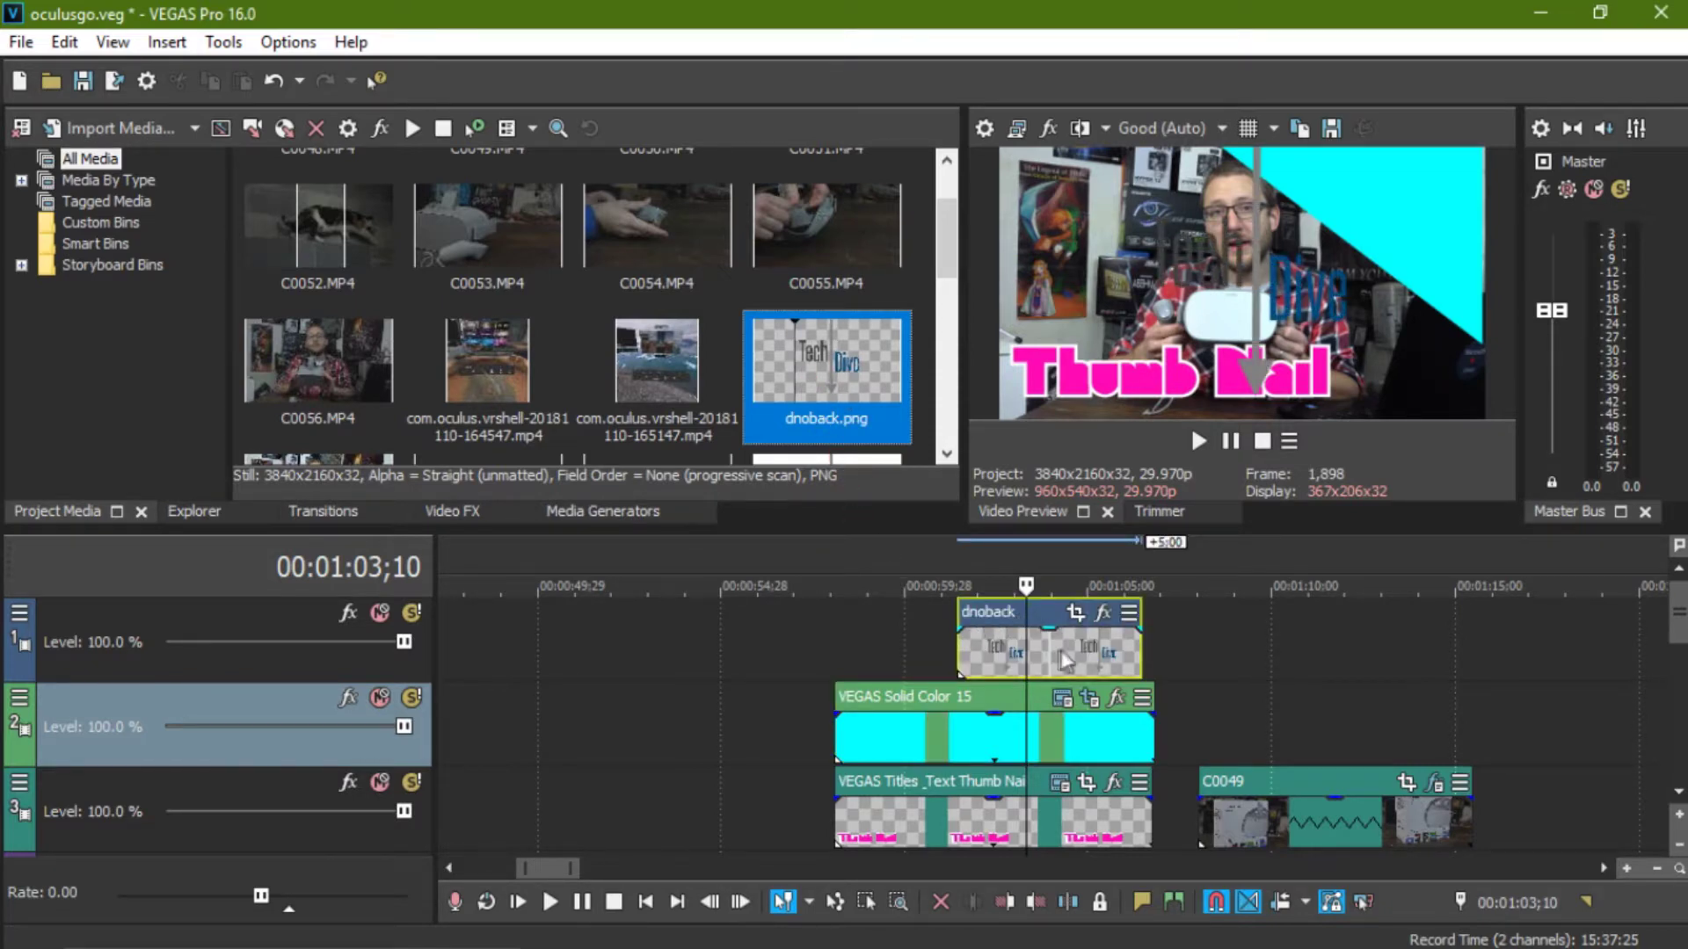
mouse_move(969, 629)
left_mouse_down()
mouse_move(1135, 659)
mouse_move(1006, 666)
left_mouse_up()
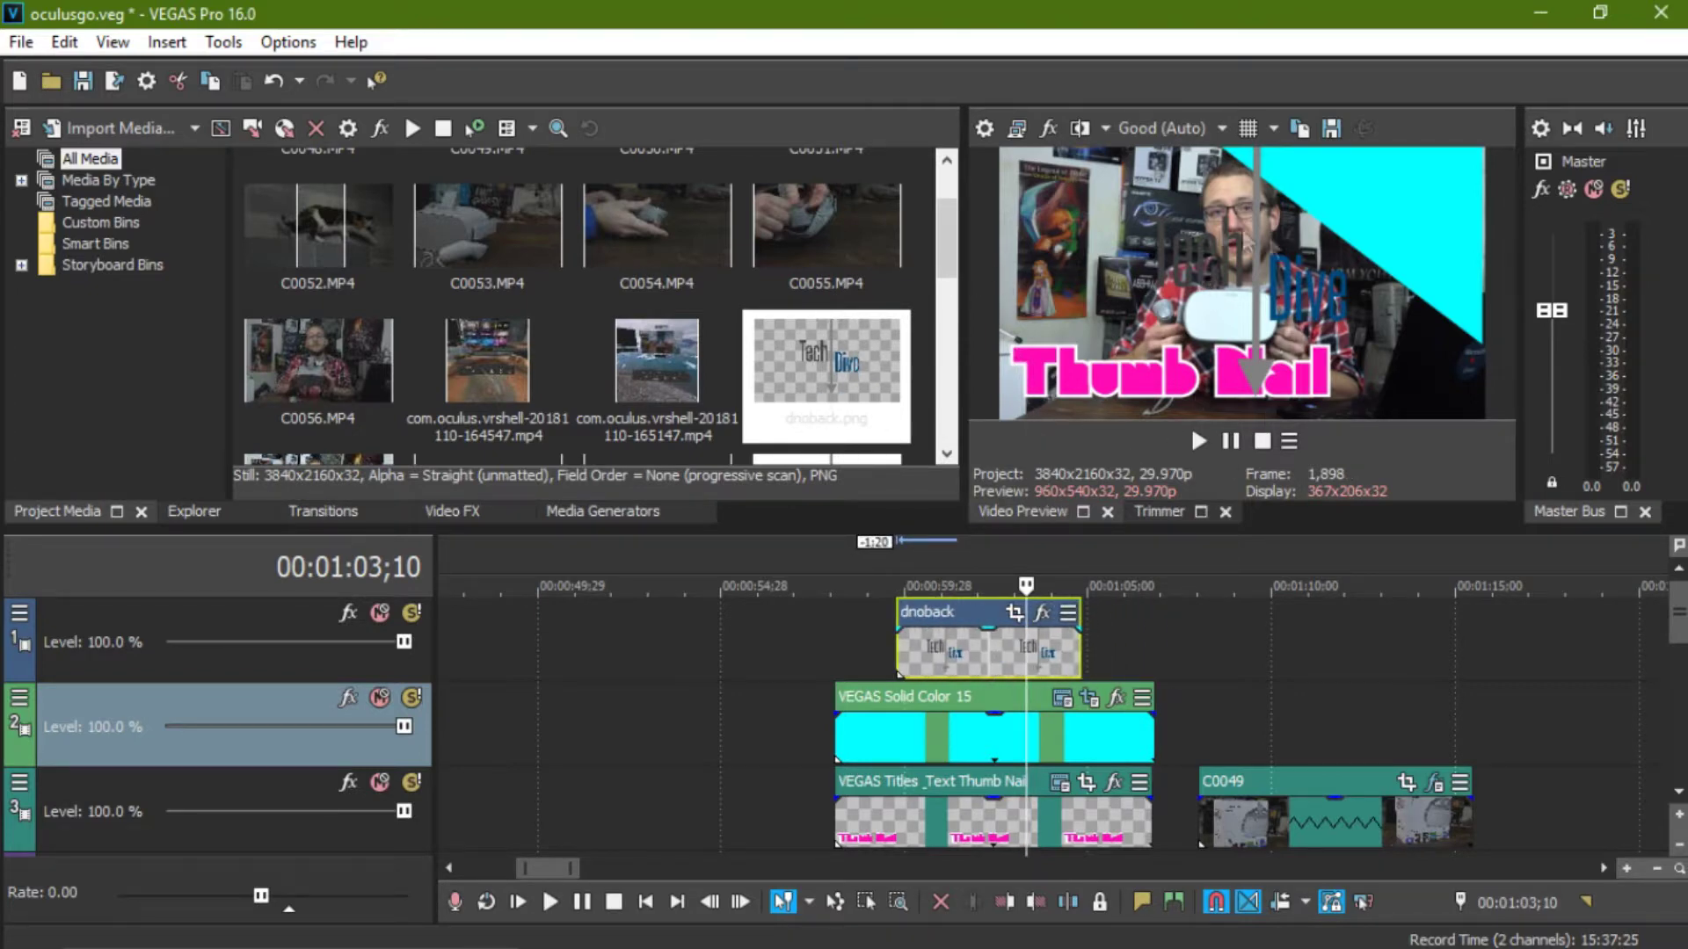
left_click(1014, 613)
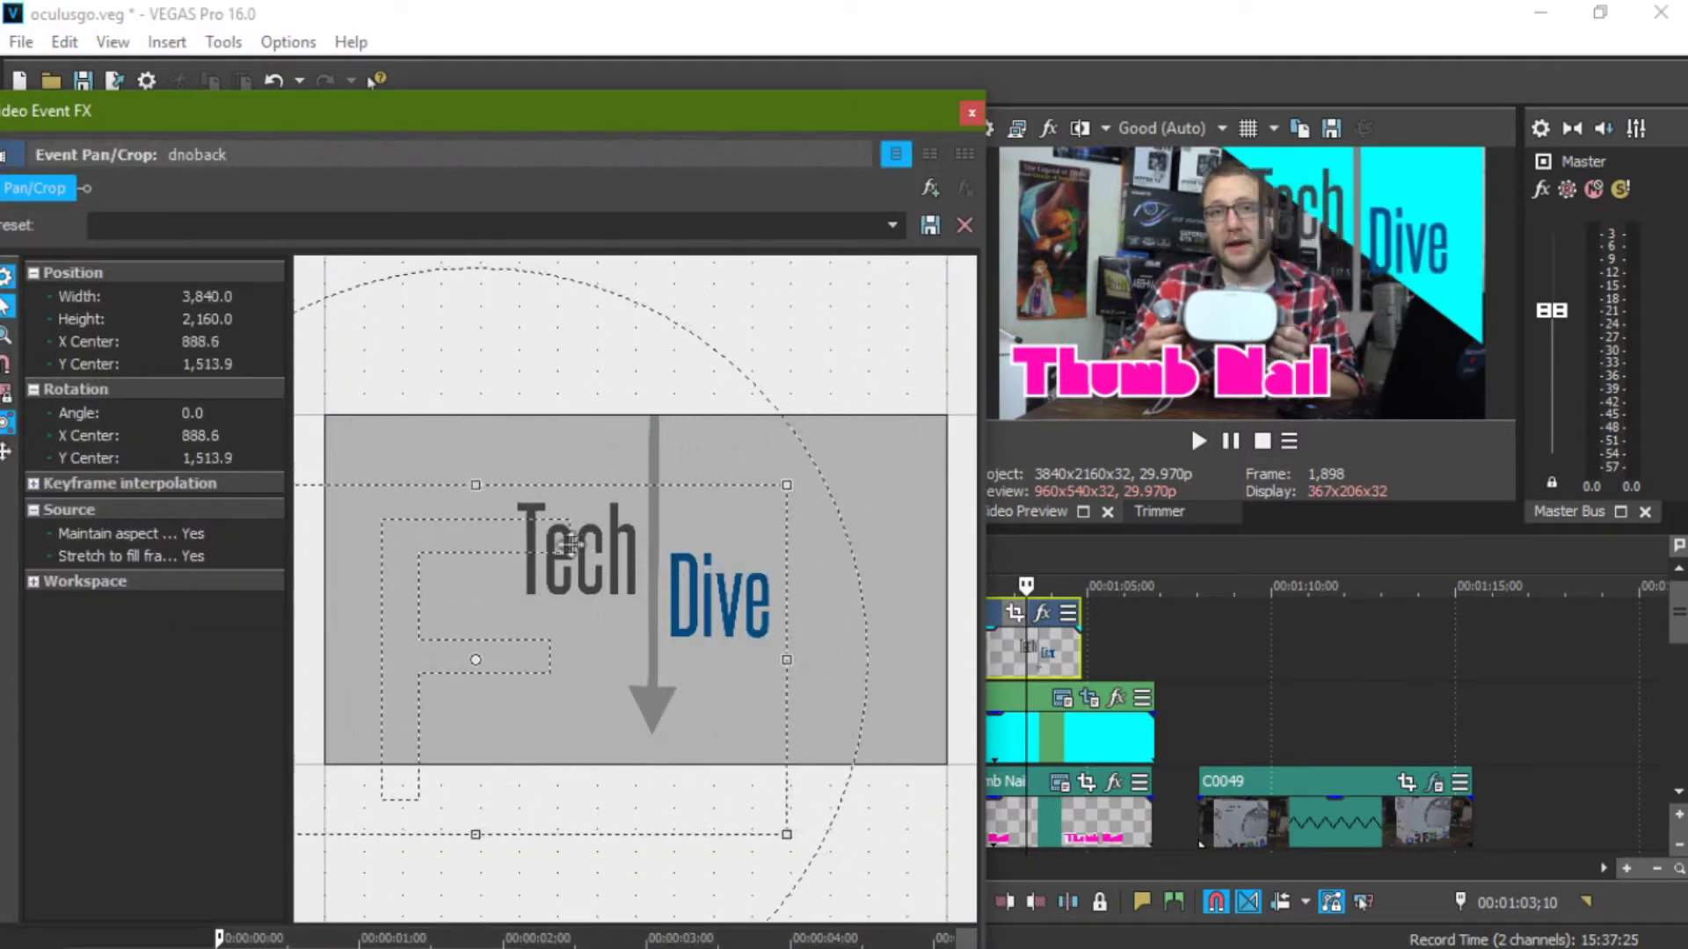
Step: Reframe the dnoback logo in Pan/Crop so it fills the cyan upper-right corner
left_click_drag(567, 541, 578, 546)
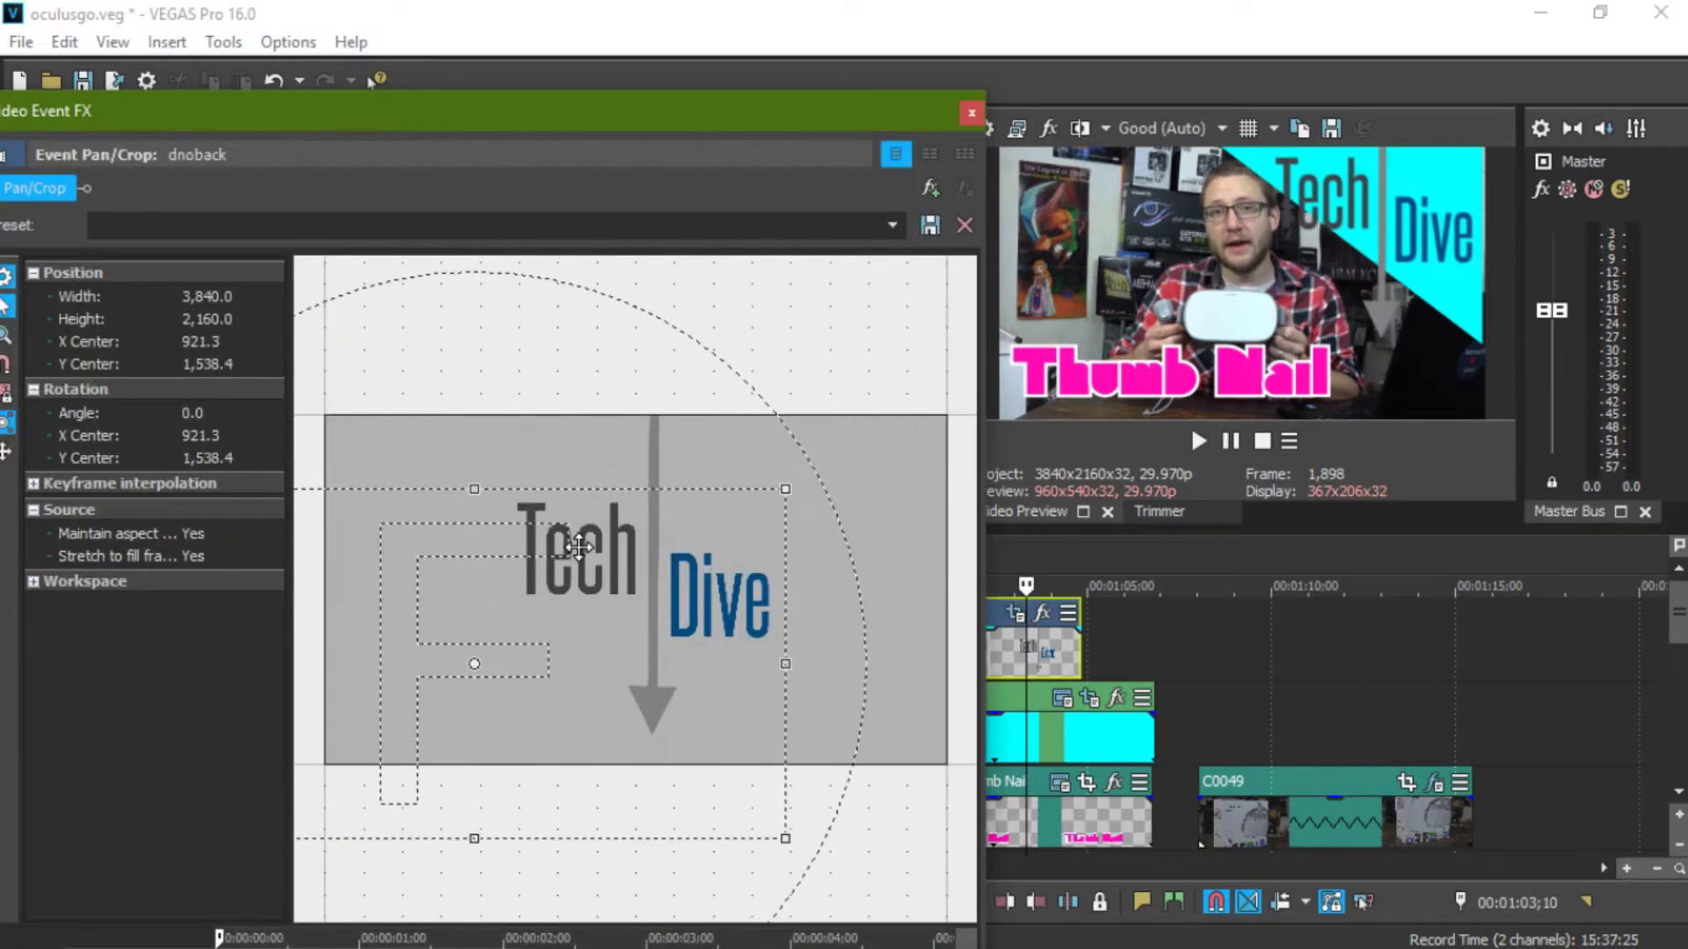
left_click_drag(577, 546, 571, 545)
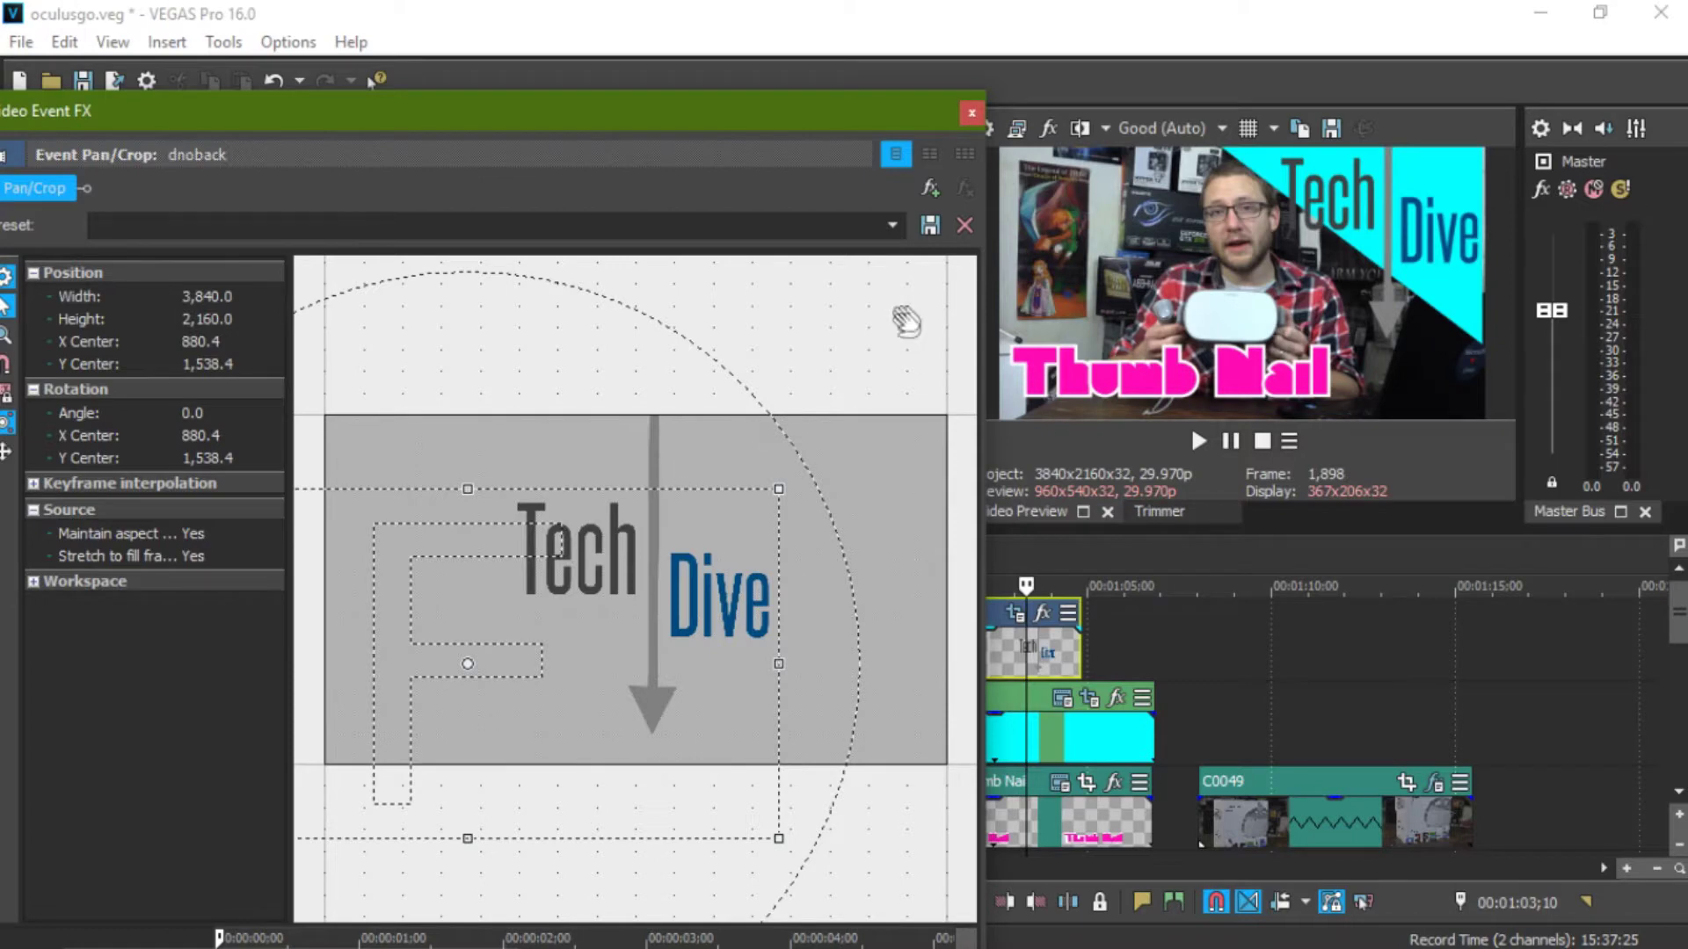
left_click(972, 115)
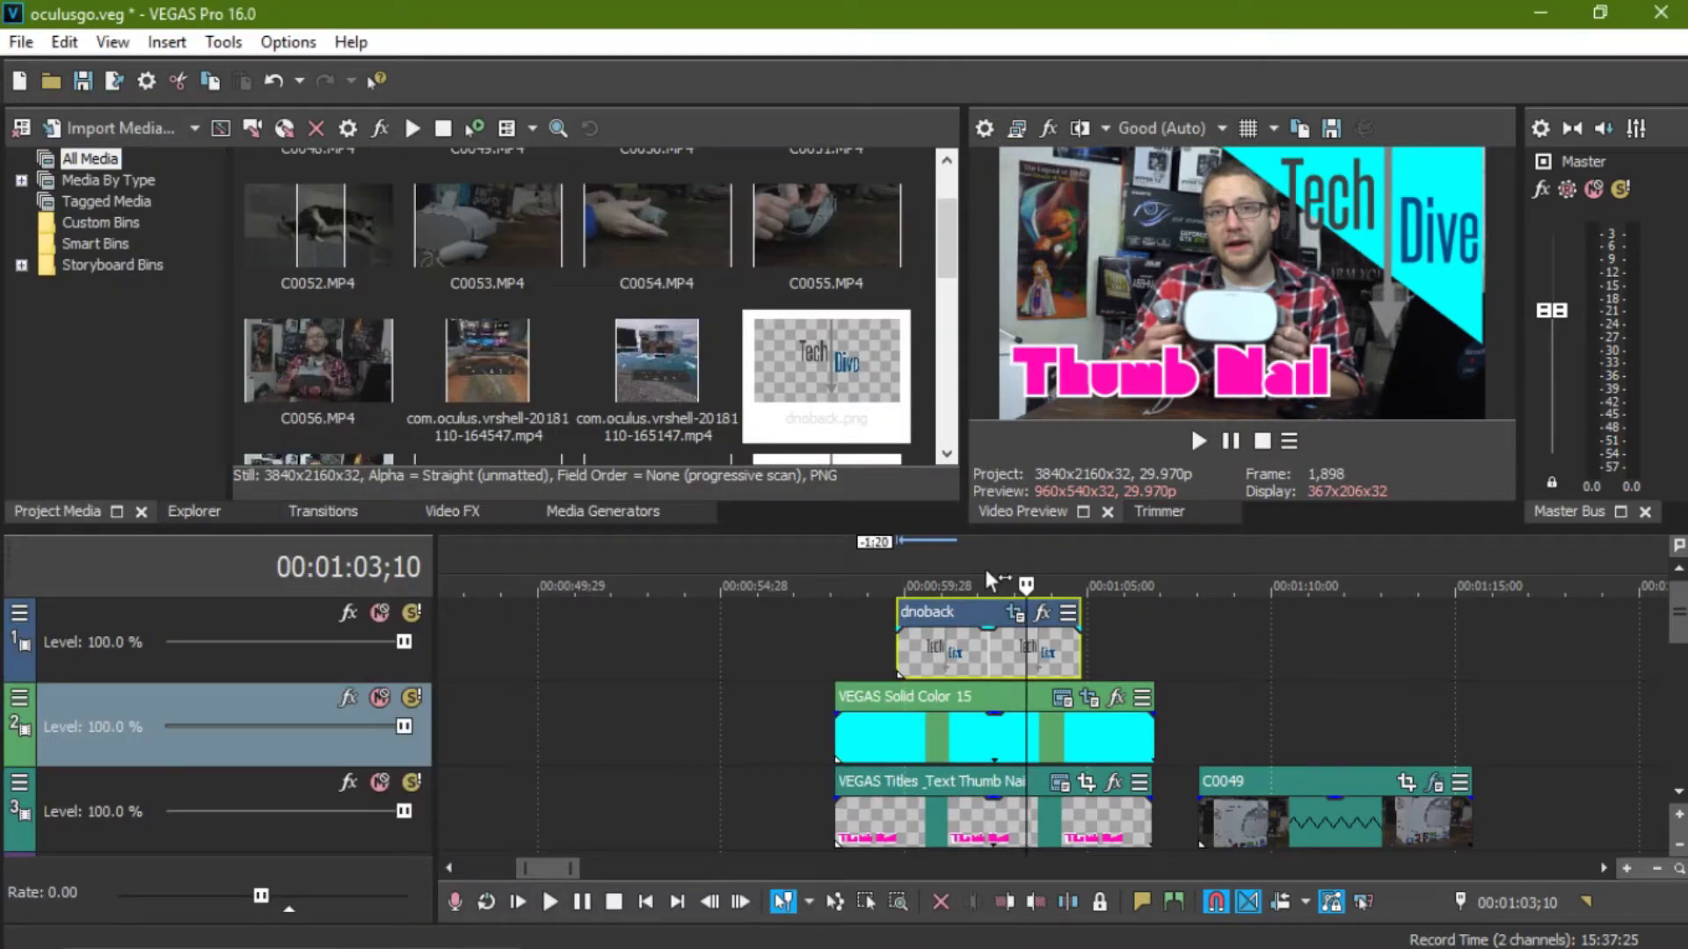
Step: Scrub the timeline ruler, settling the playhead near 00:01:02;07
left_click(988, 565)
left_click(1013, 566)
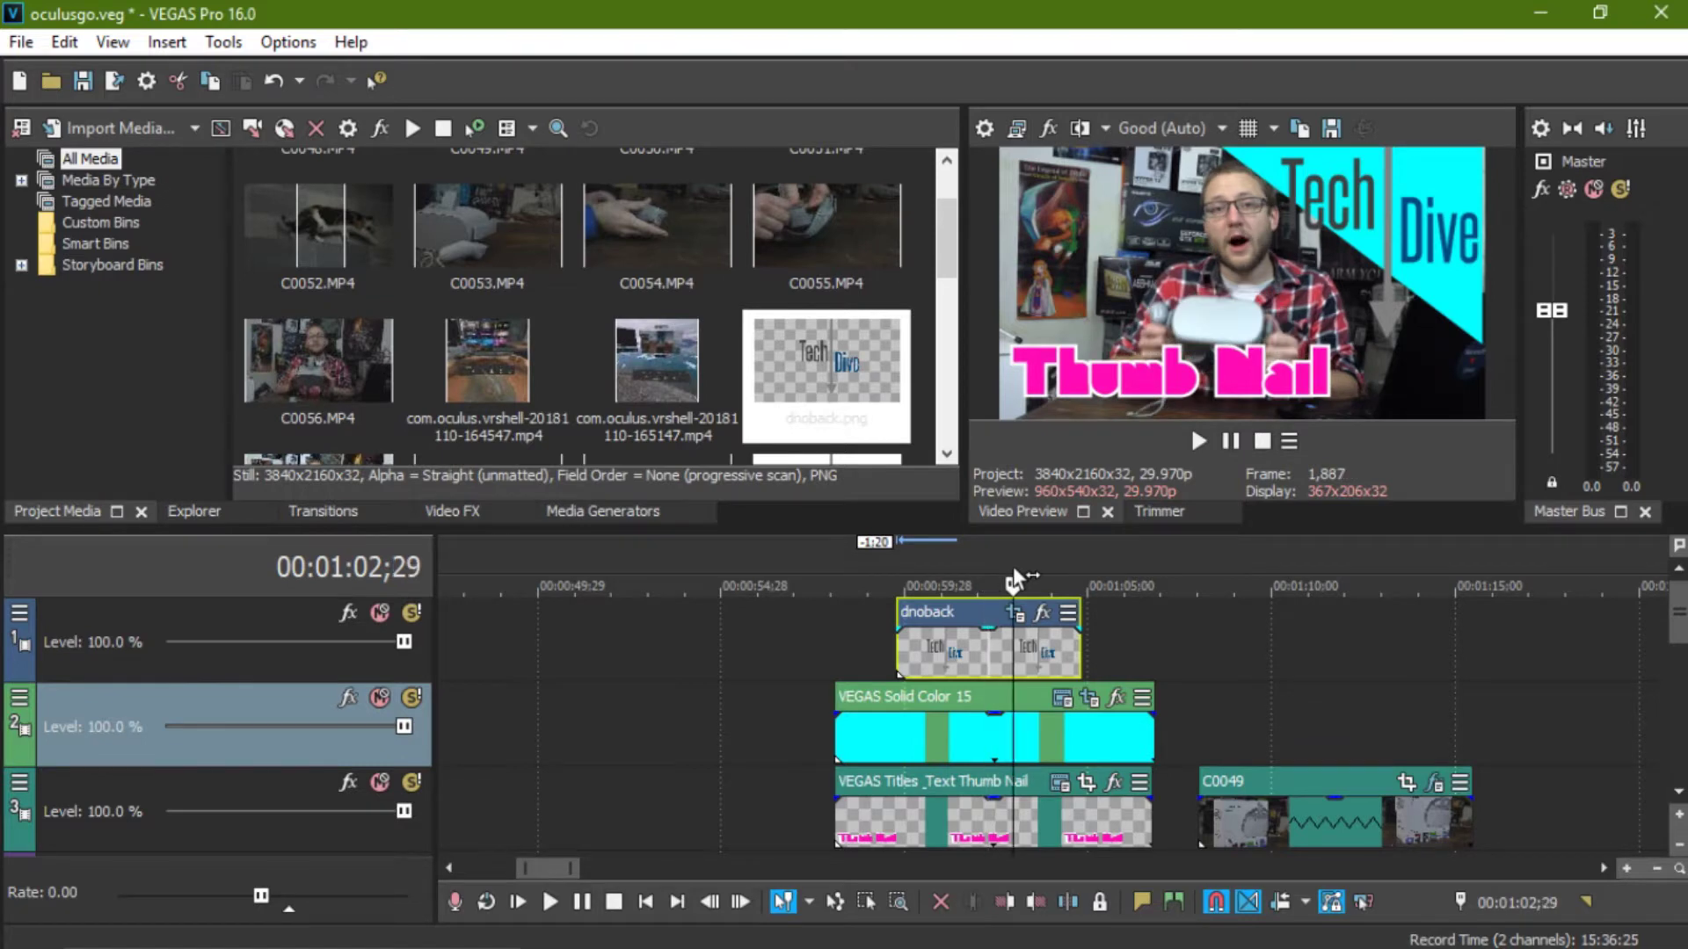
left_click(963, 574)
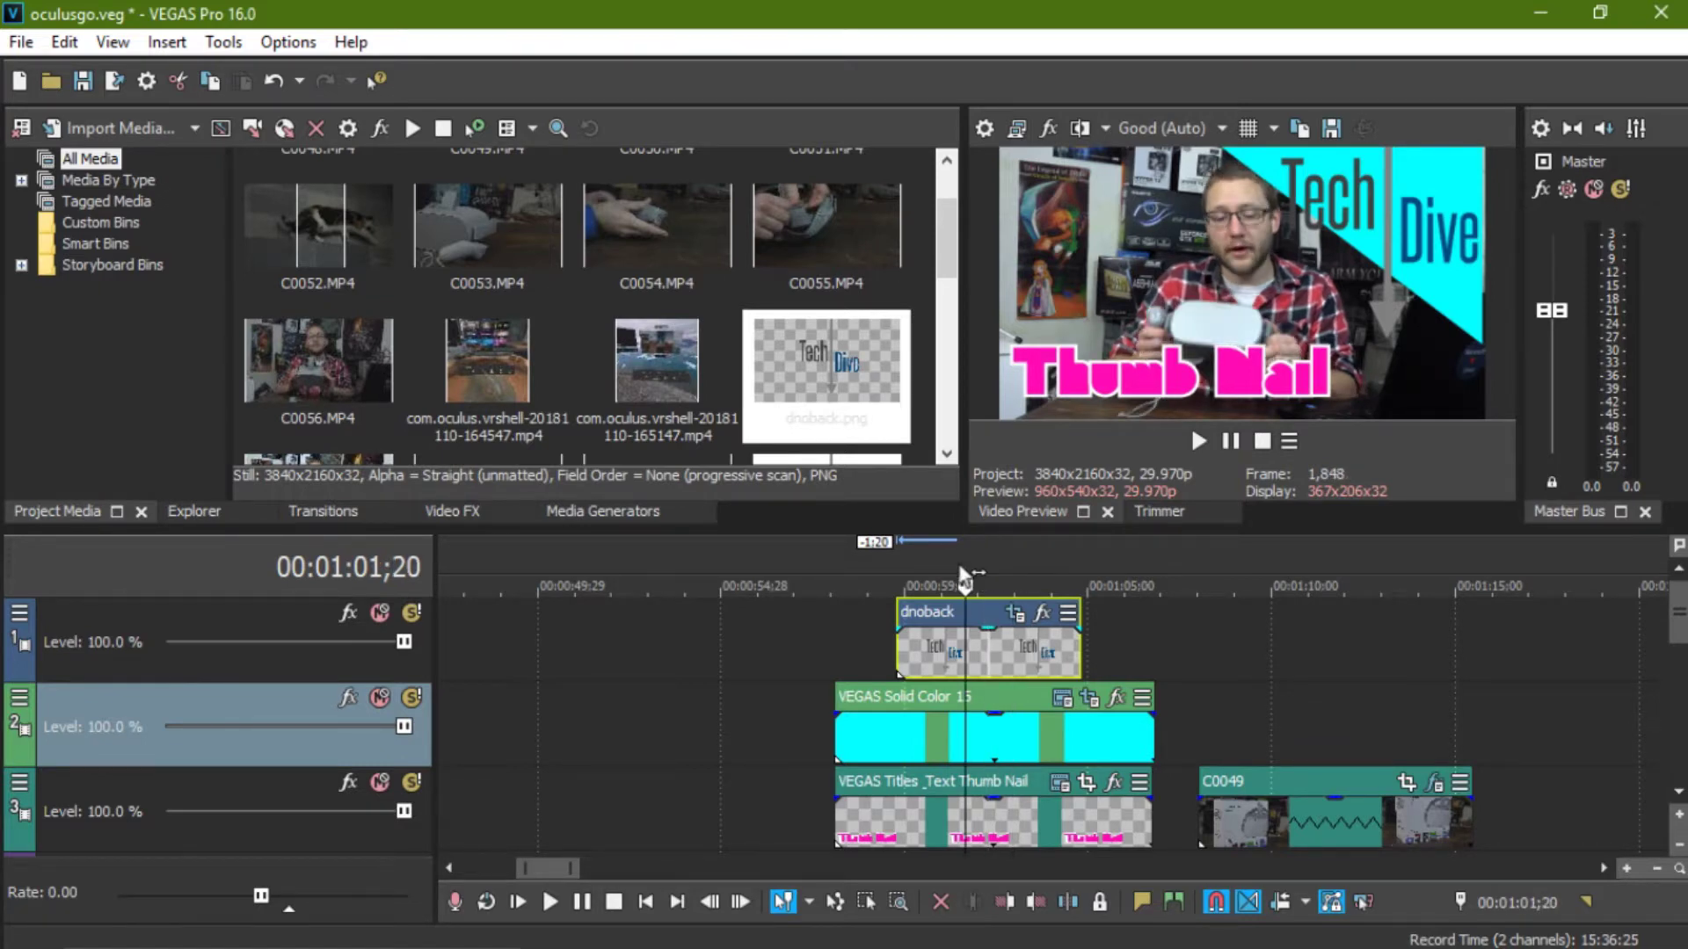
left_click(967, 569)
left_click(960, 567)
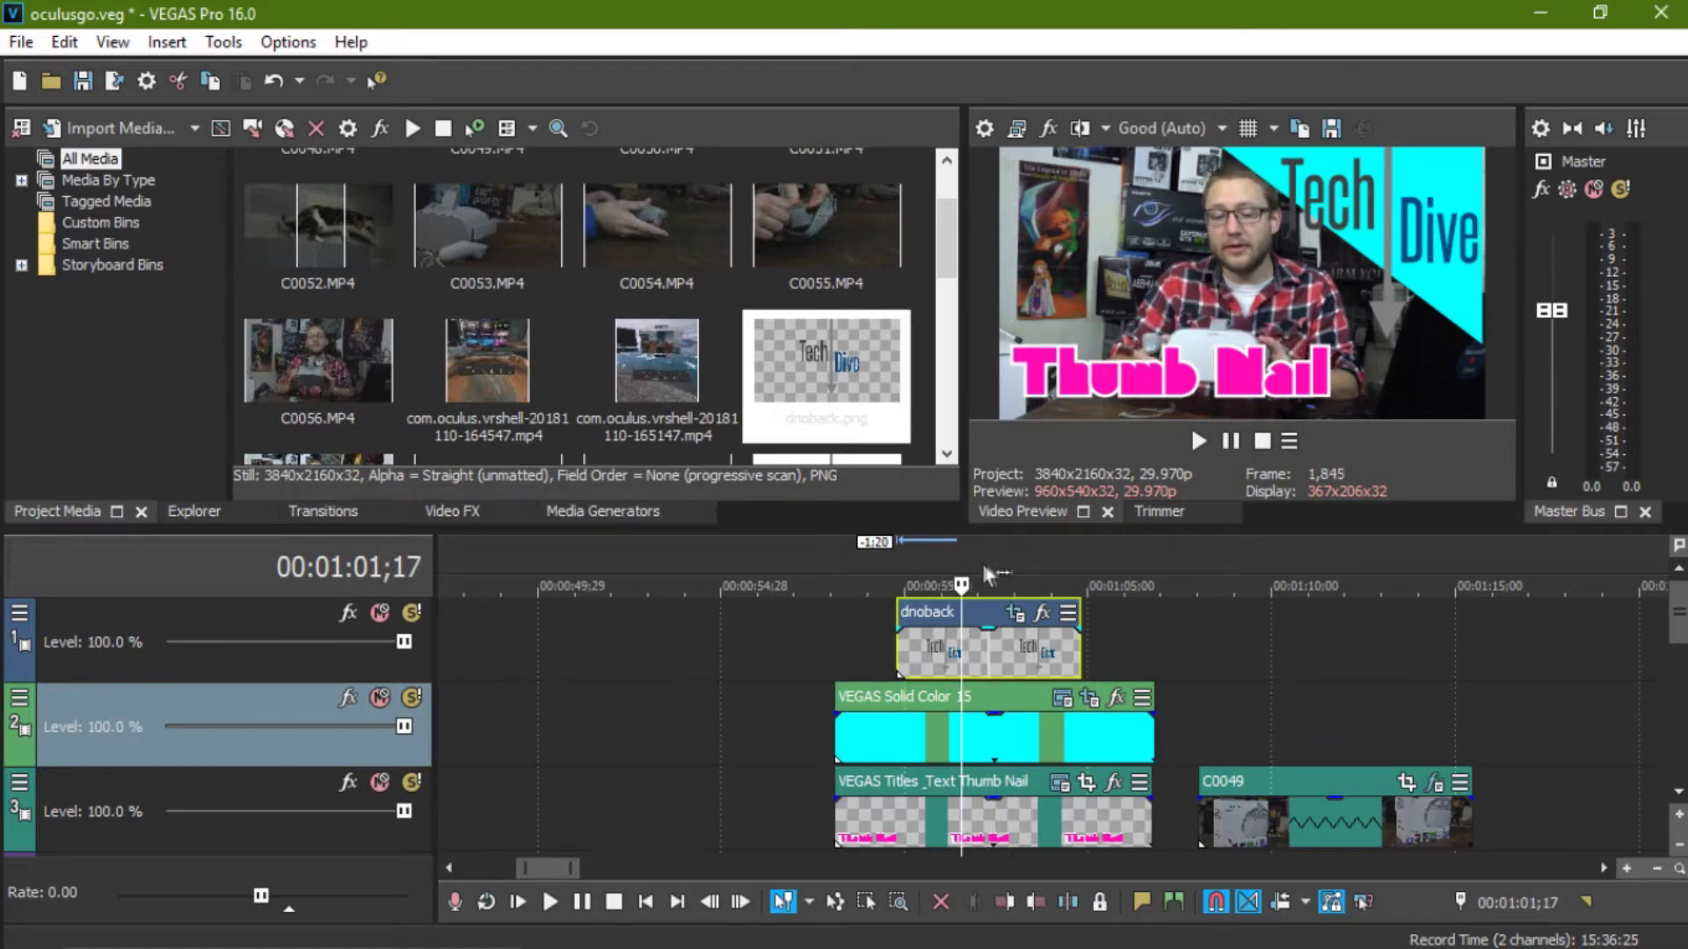
left_click(998, 570)
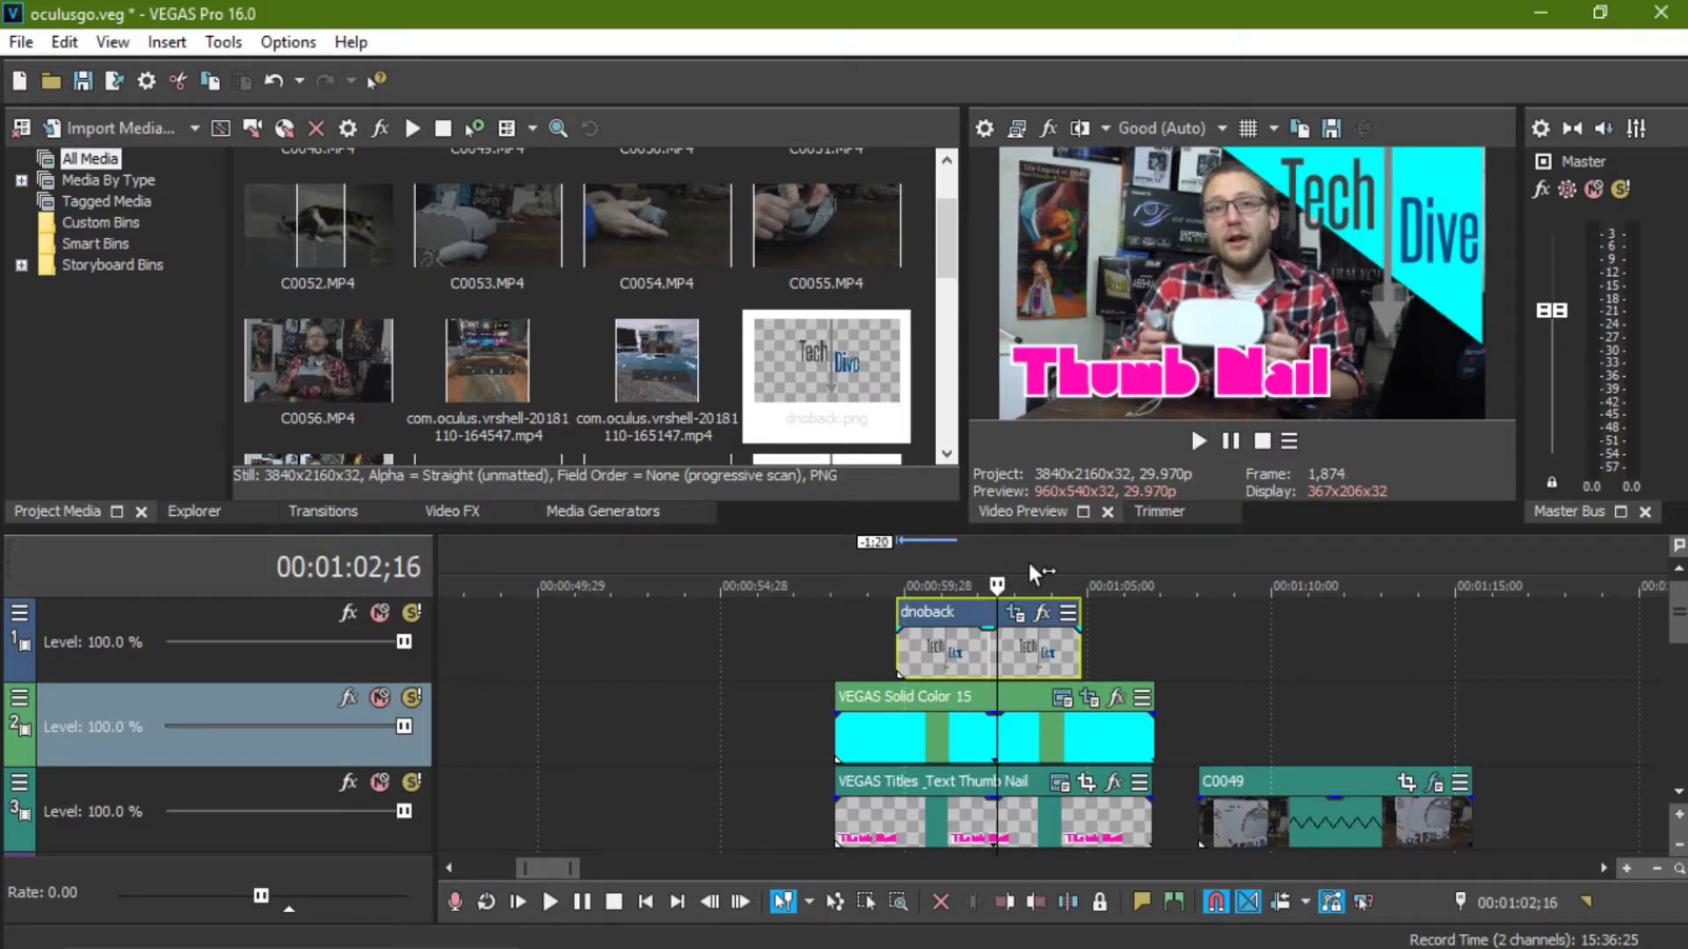
left_click(1037, 567)
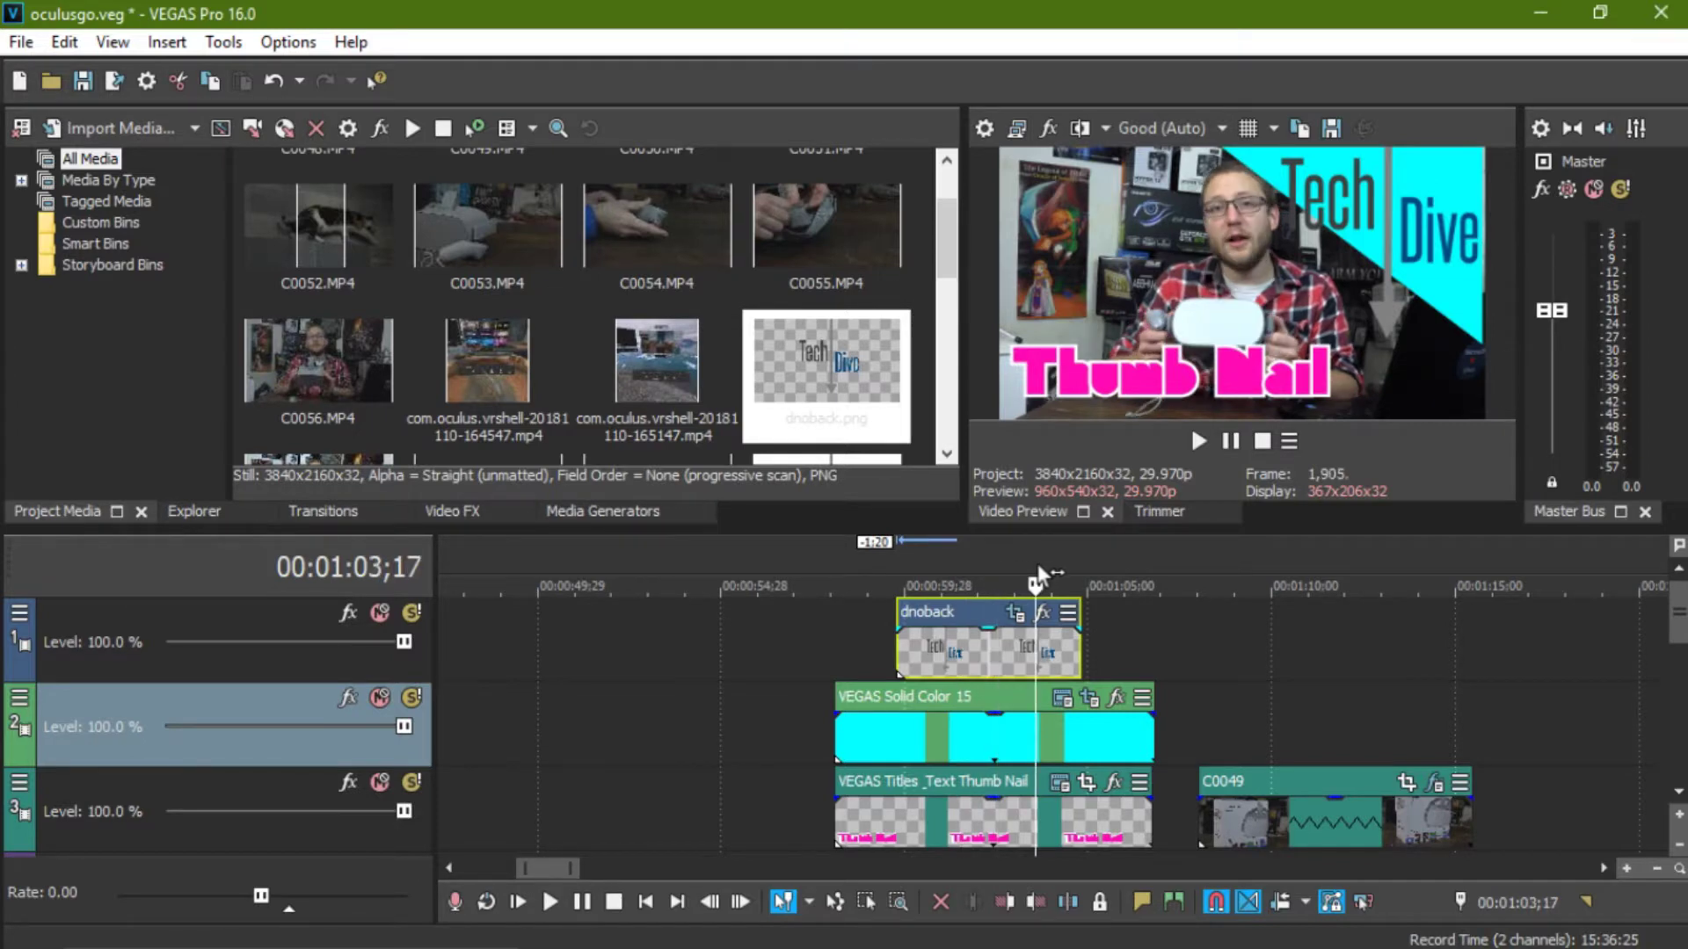
left_click(986, 572)
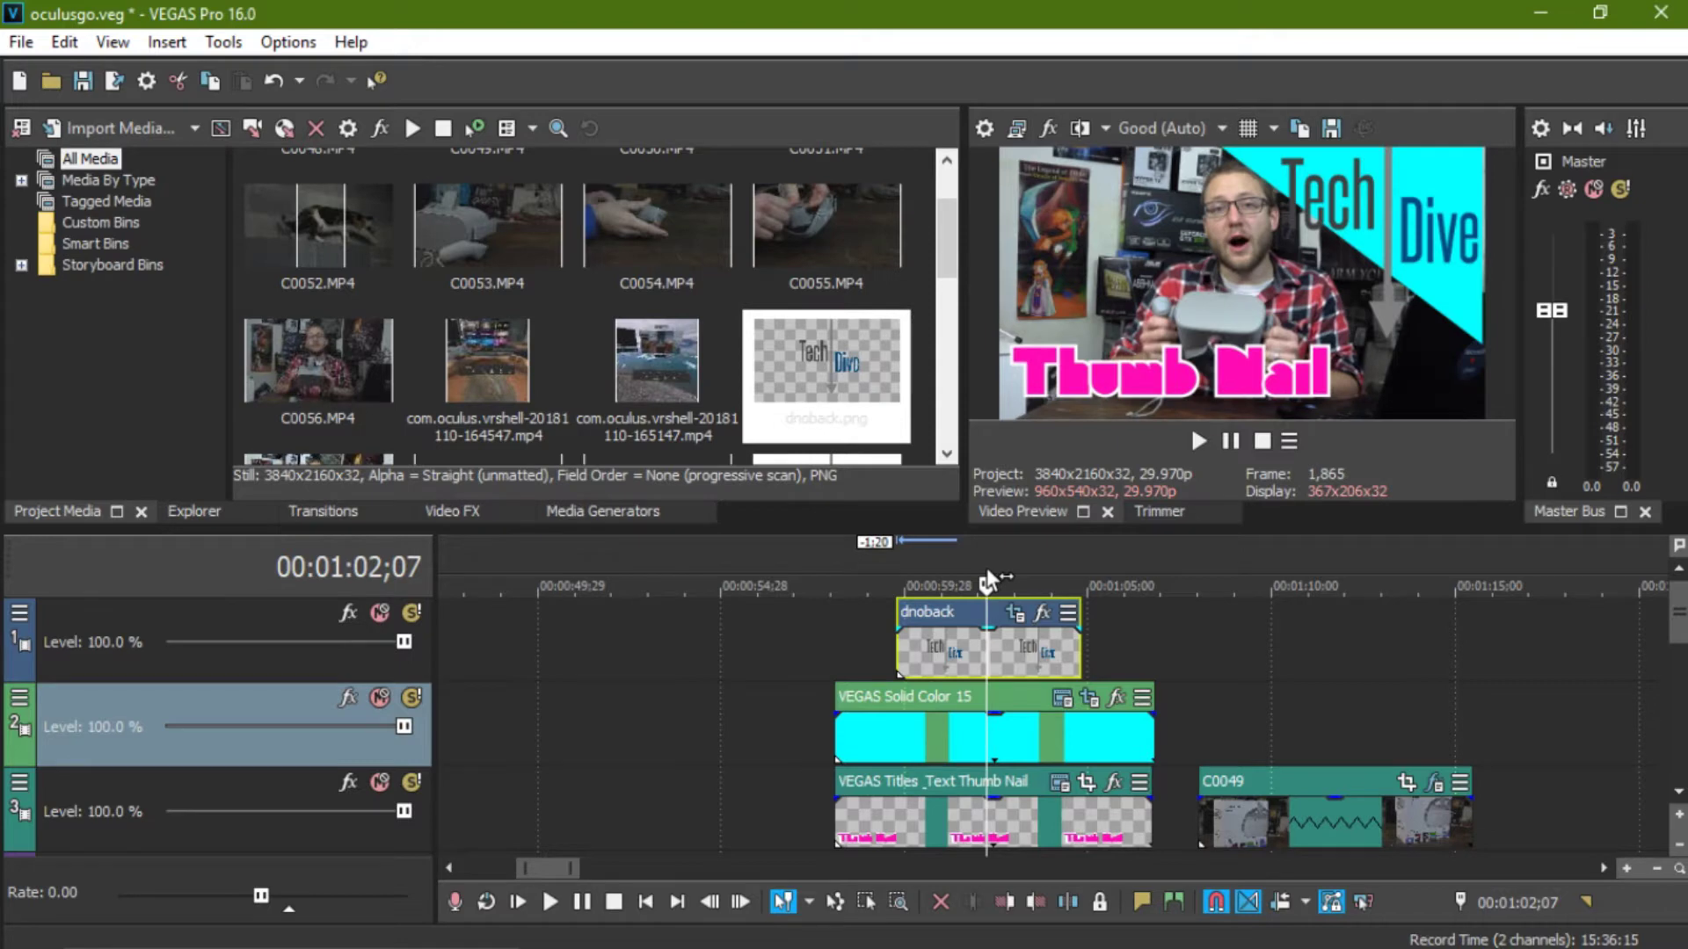
Step: Step frame by frame with the arrow keys to land on frame 1,877
key("Right")
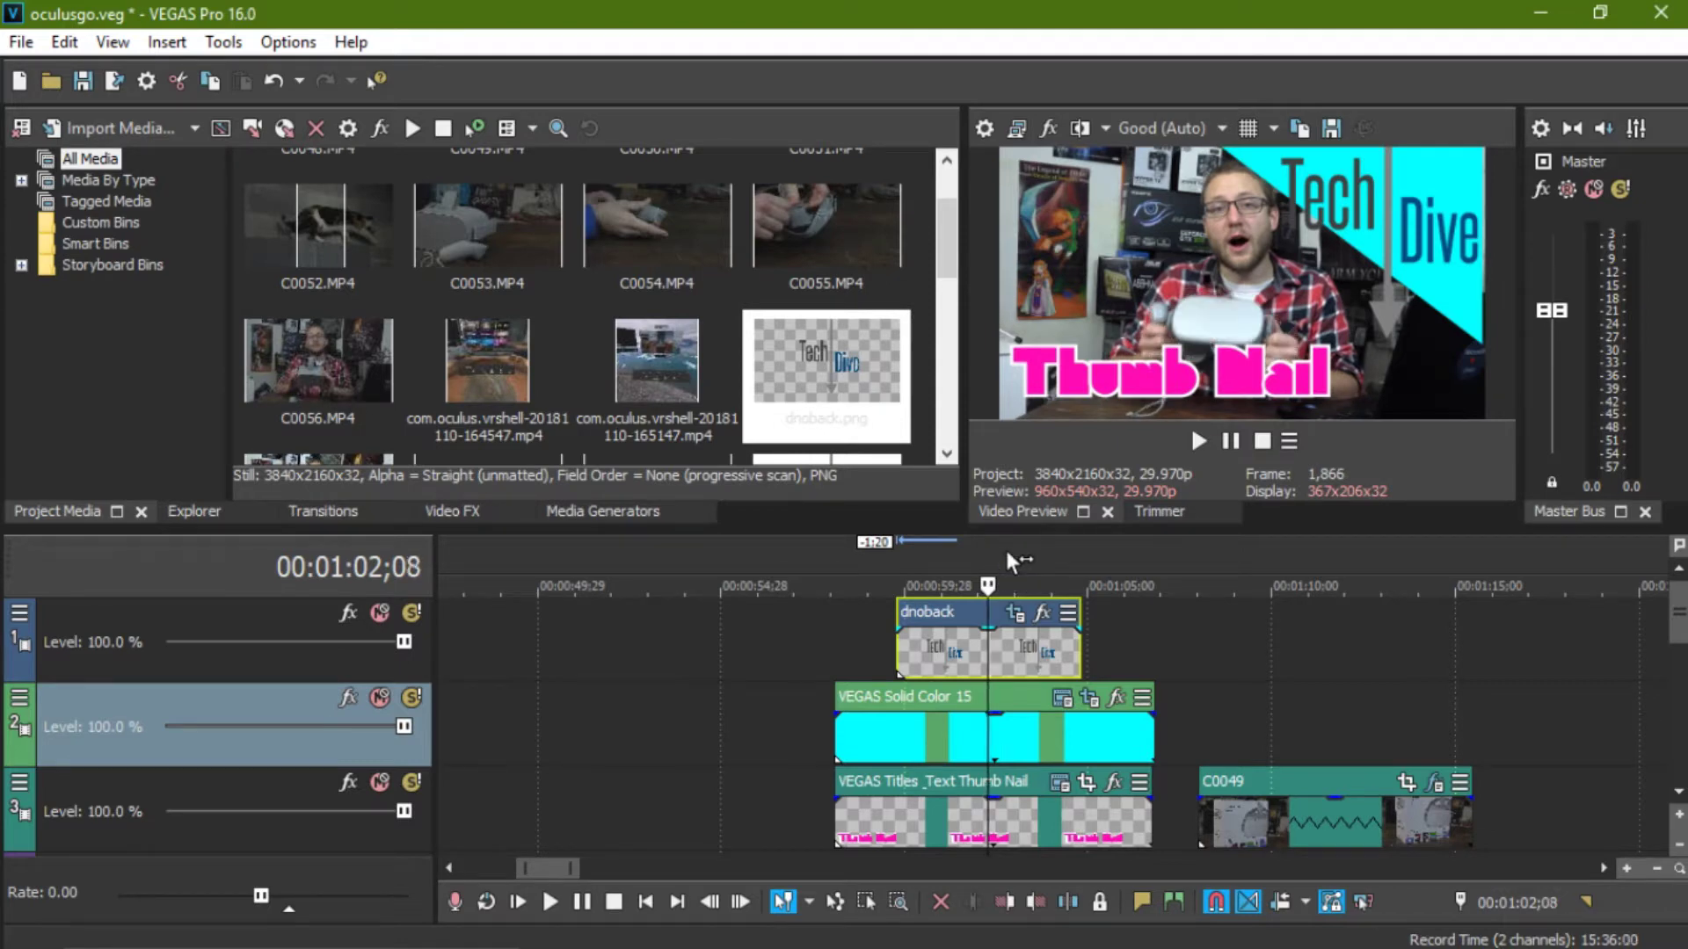
key("Right")
key("Right")
key("Left")
key("Left")
key("Left")
key("Left")
key("Left")
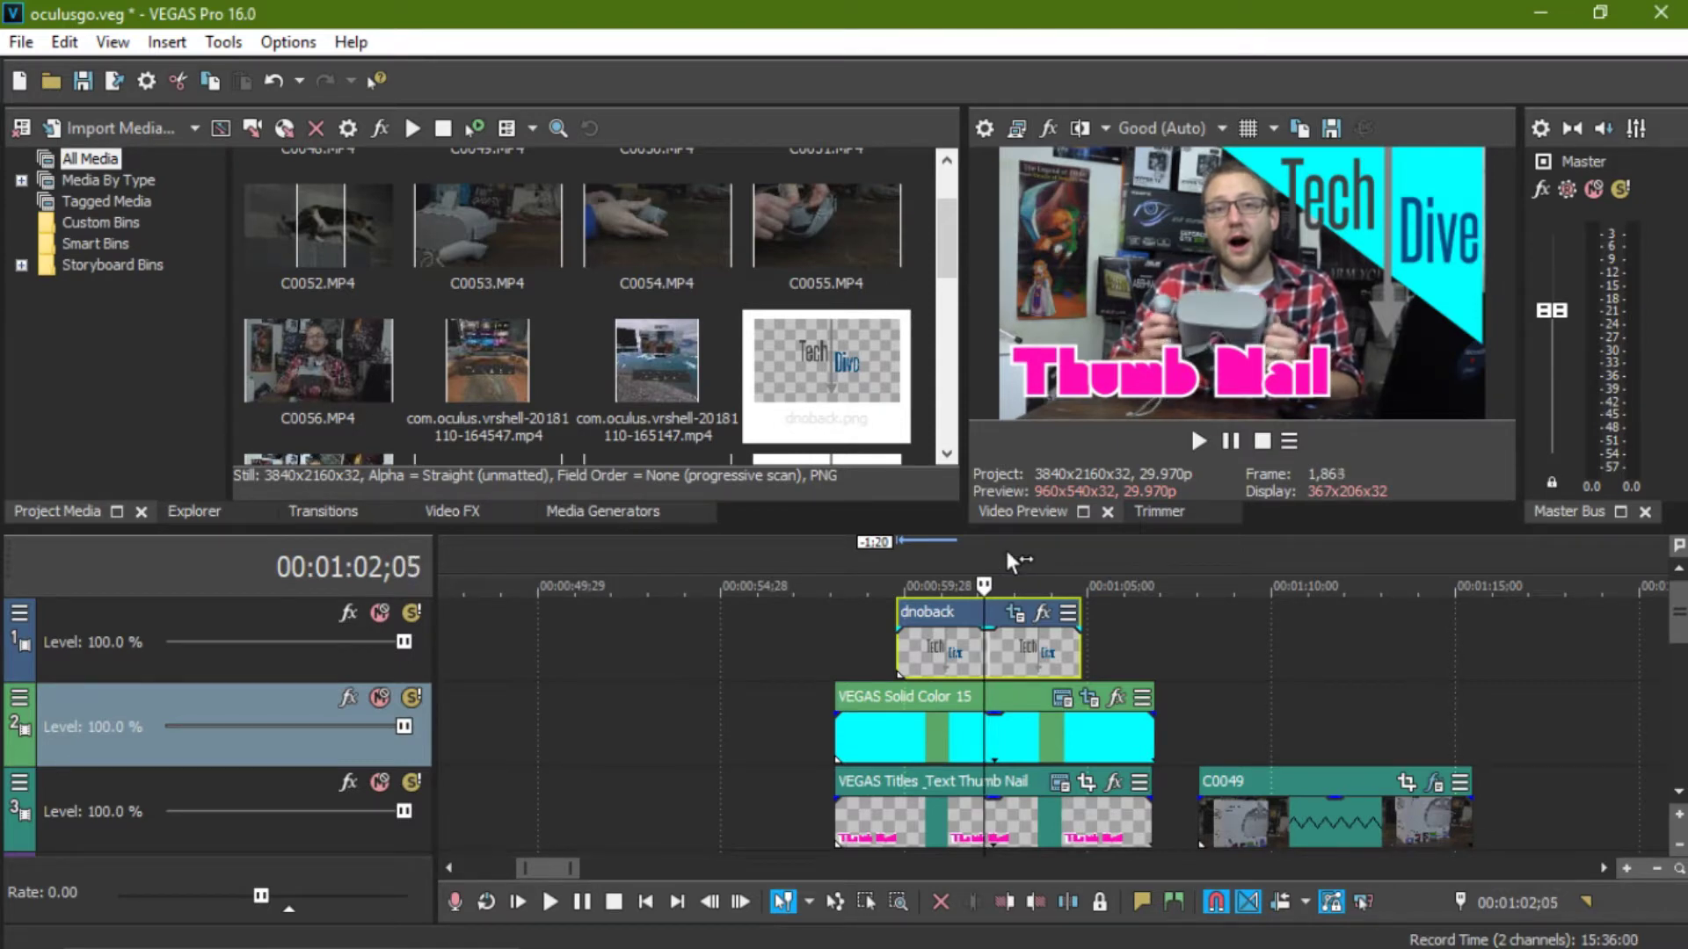
key("Left")
key("Left")
key("Left")
key("Left")
key("Left")
key("Left")
key("Left")
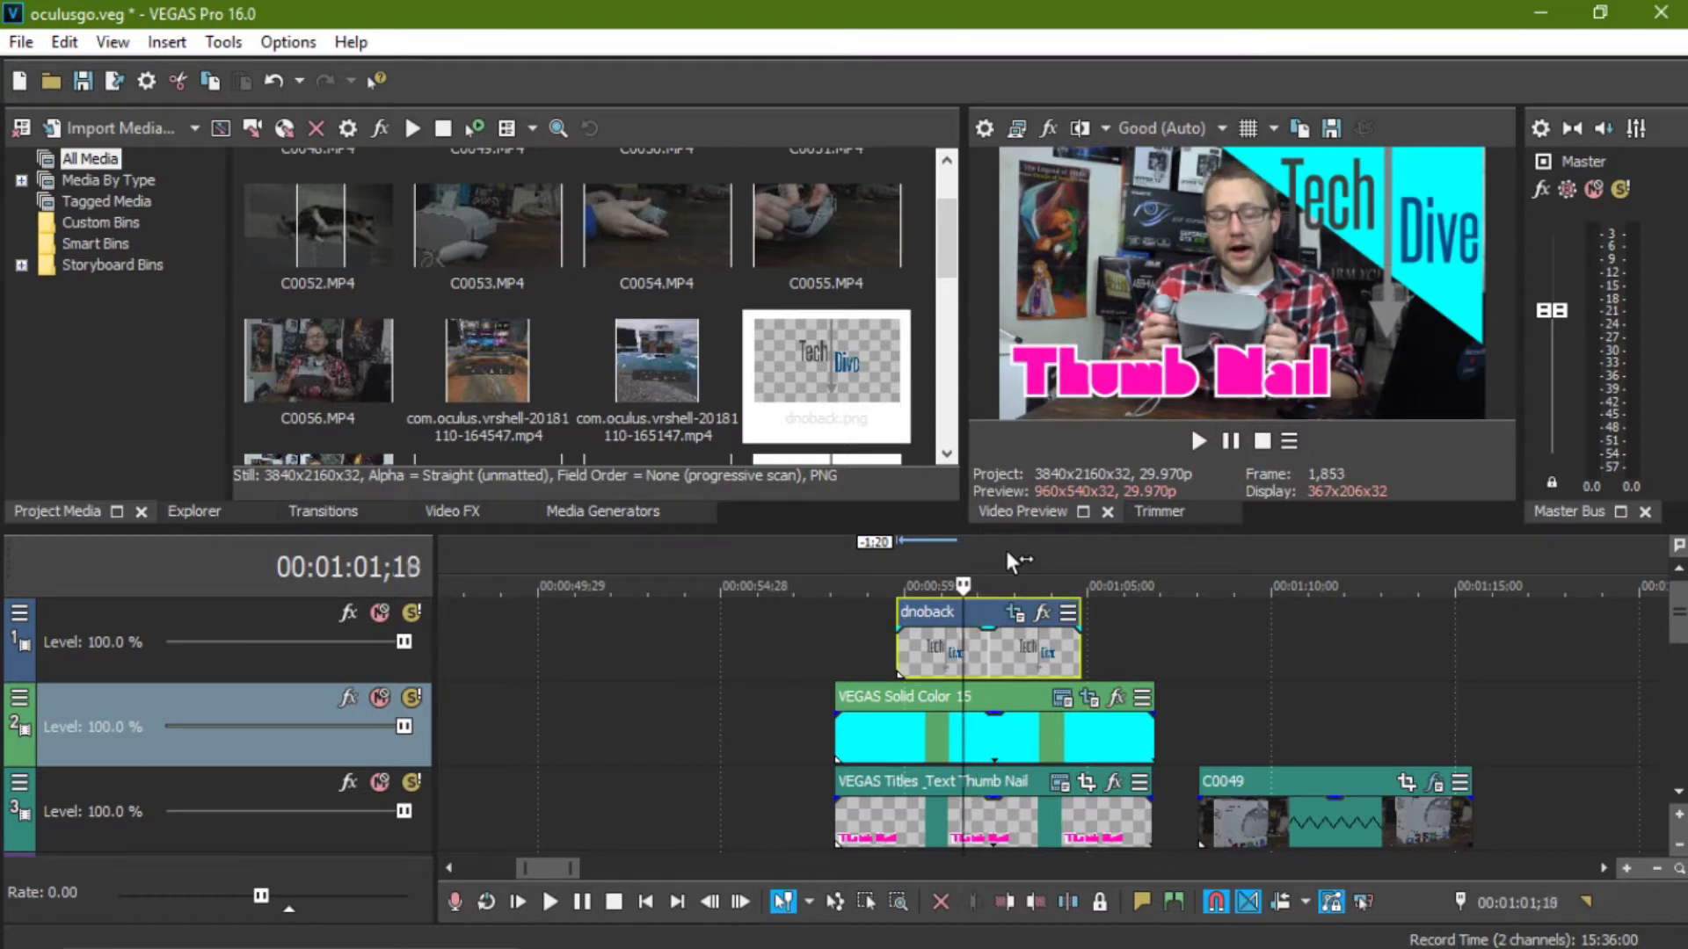
key("Left")
key("Left")
key("Left")
key("Right")
key("Right")
key("Right")
key("Right")
key("Right")
key("Right")
key("Right")
key("Right")
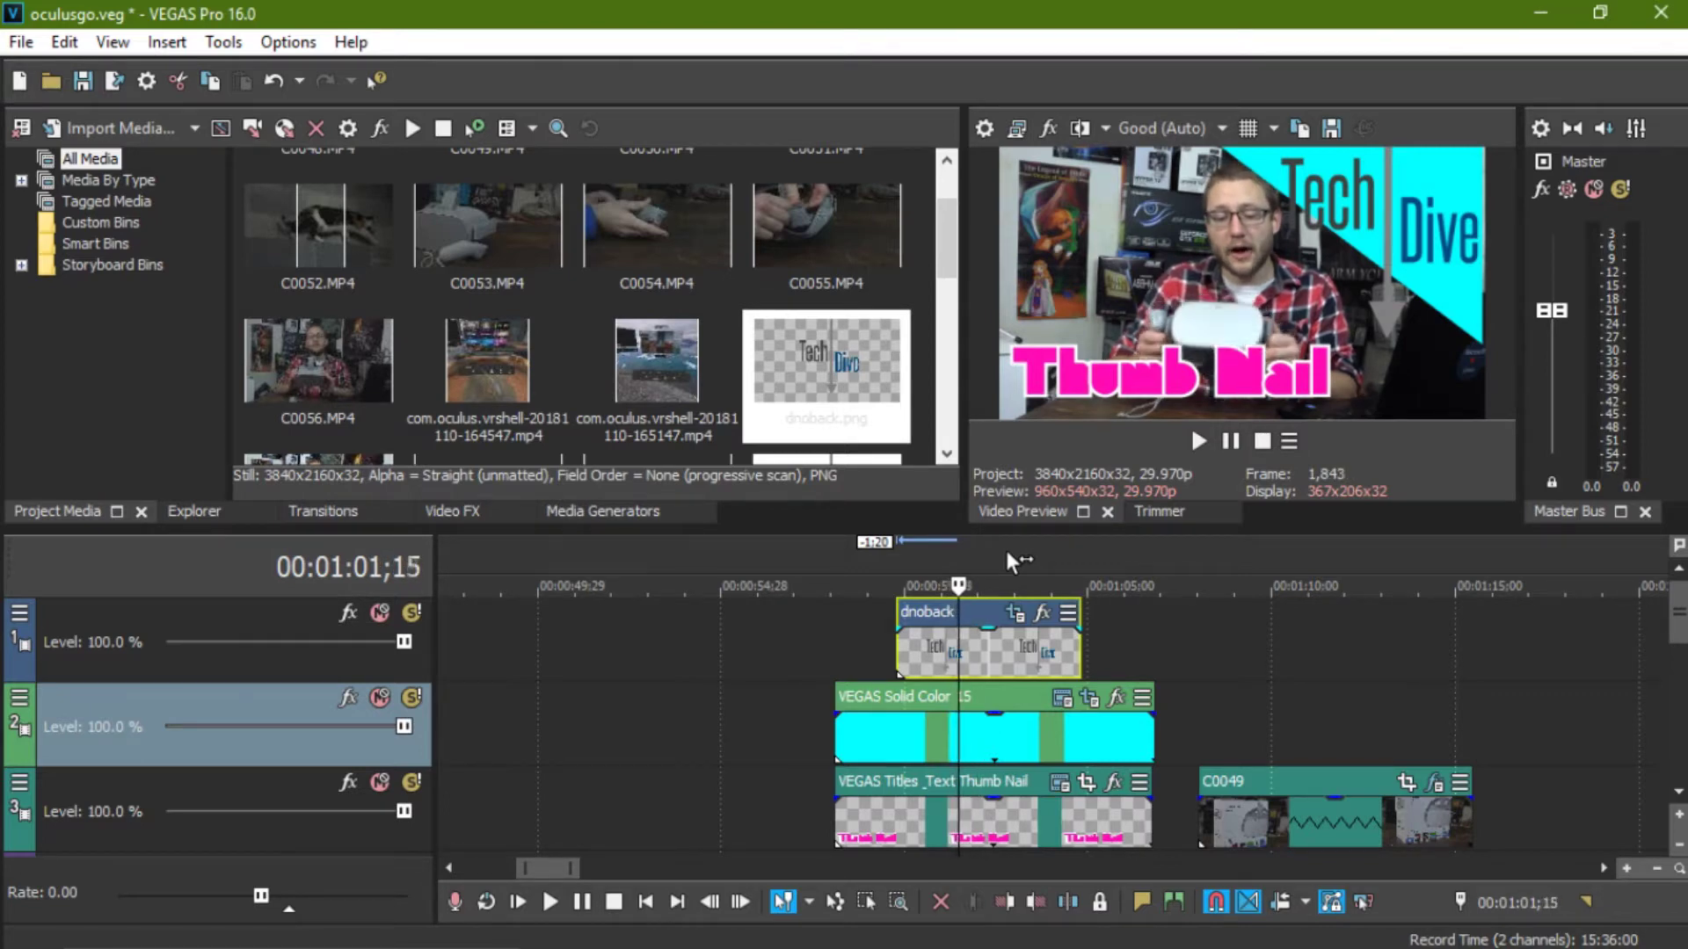
key("Right")
key("Right")
key("Right")
key("Right")
key("Right")
key("Right")
key("Right")
key("Right")
key("Right")
key("Right")
key("Right")
key("Right")
key("Right")
key("Right")
key("Right")
key("Right")
key("Right")
key("Right")
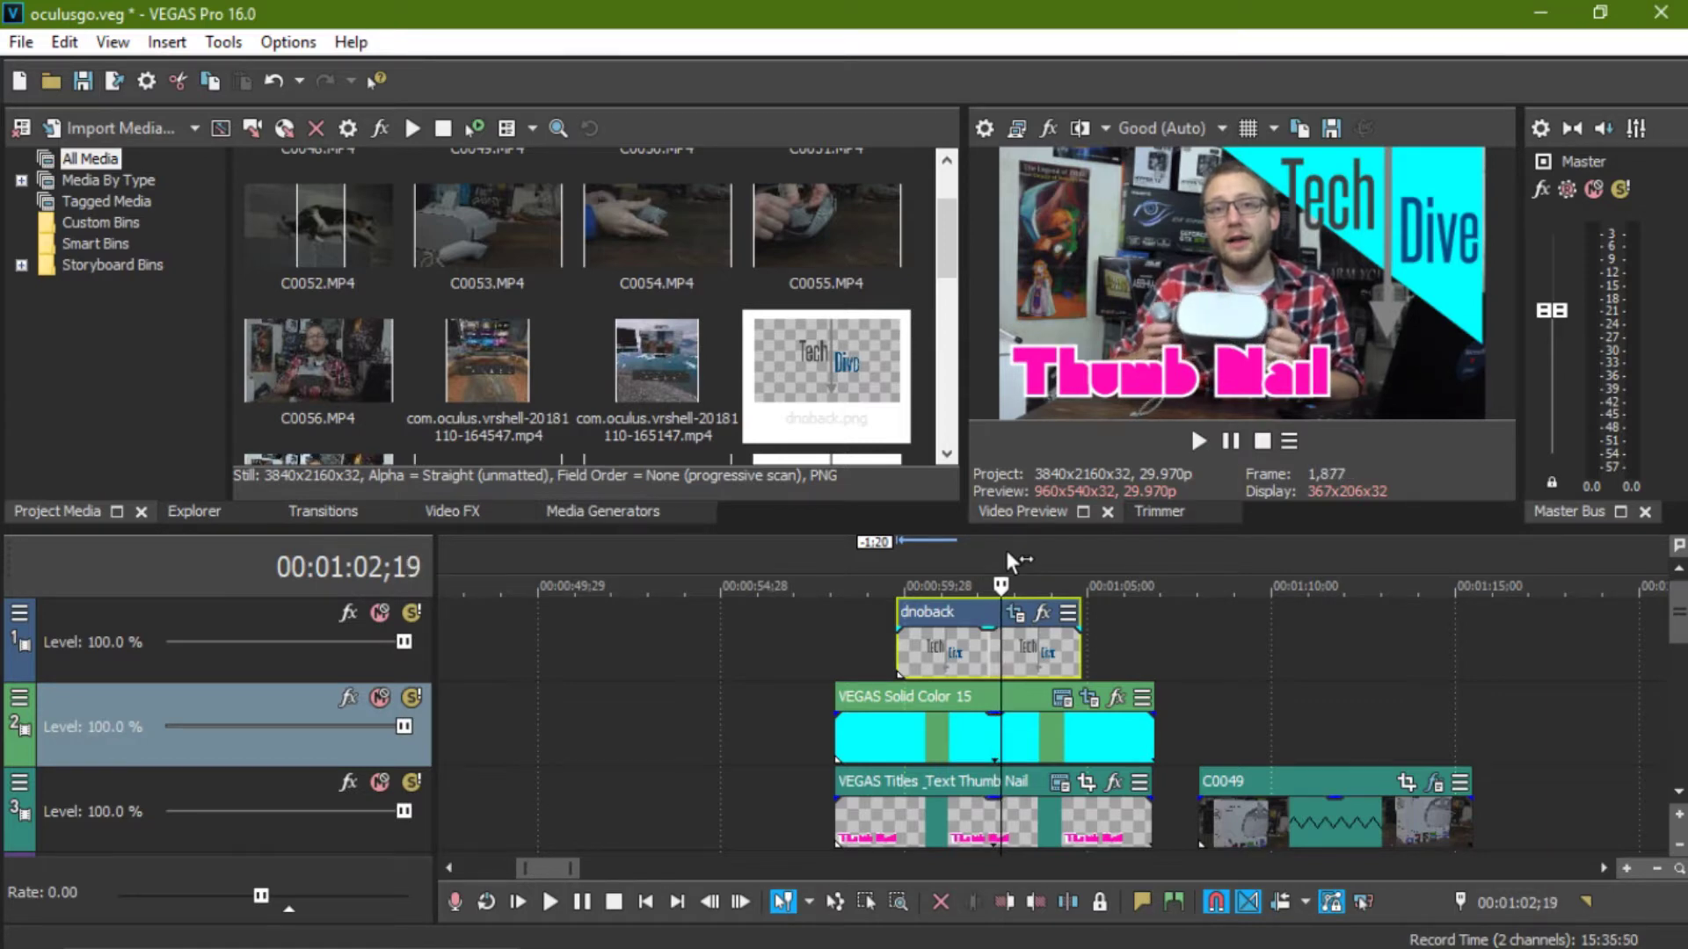
key("Right")
key("Right")
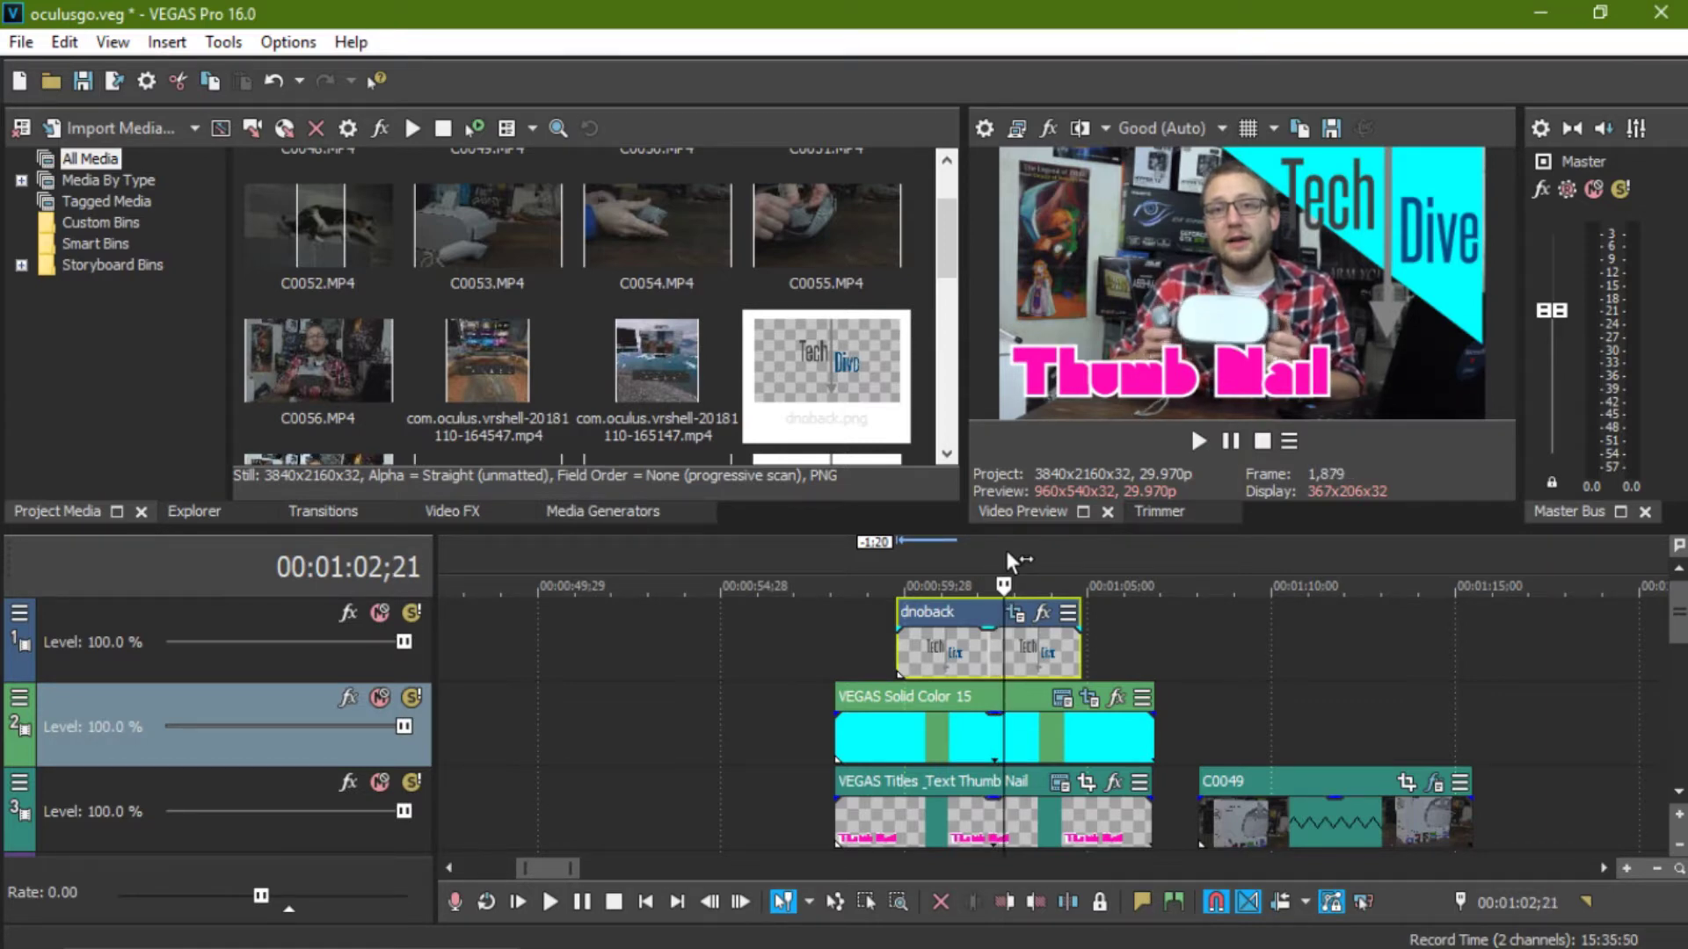
key("Left")
key("Left")
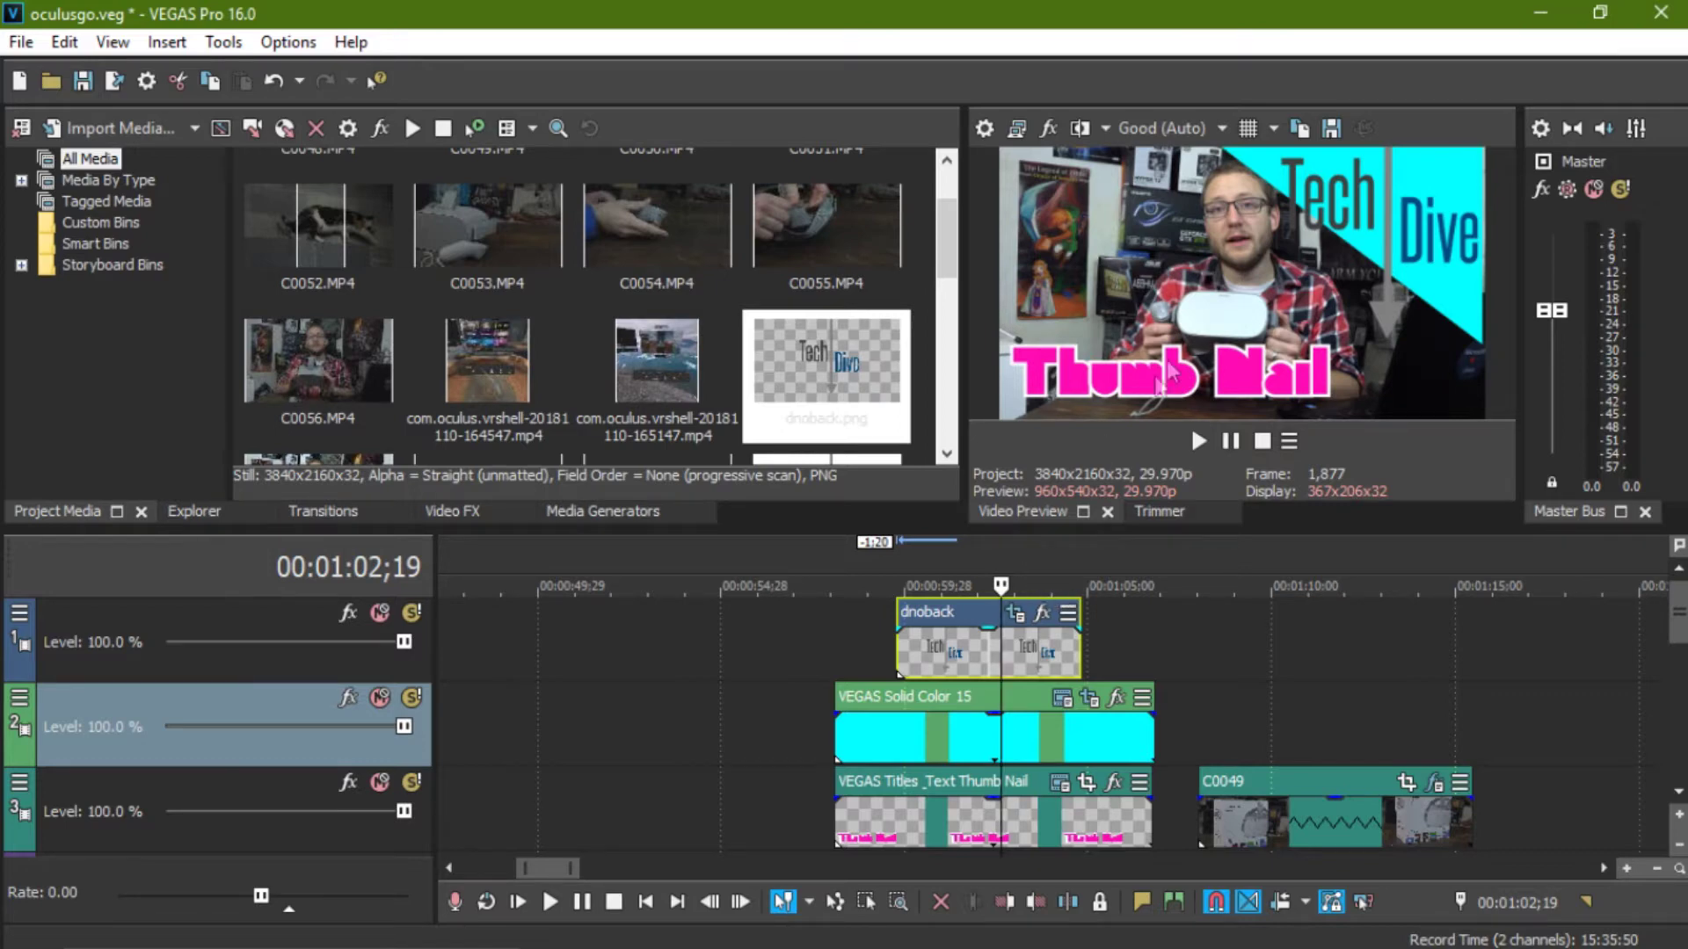
Step: Save the previewed frame as samplethumbnail1.jpg in Pictures
left_click(1330, 129)
type("samplethumbnail1.jpg")
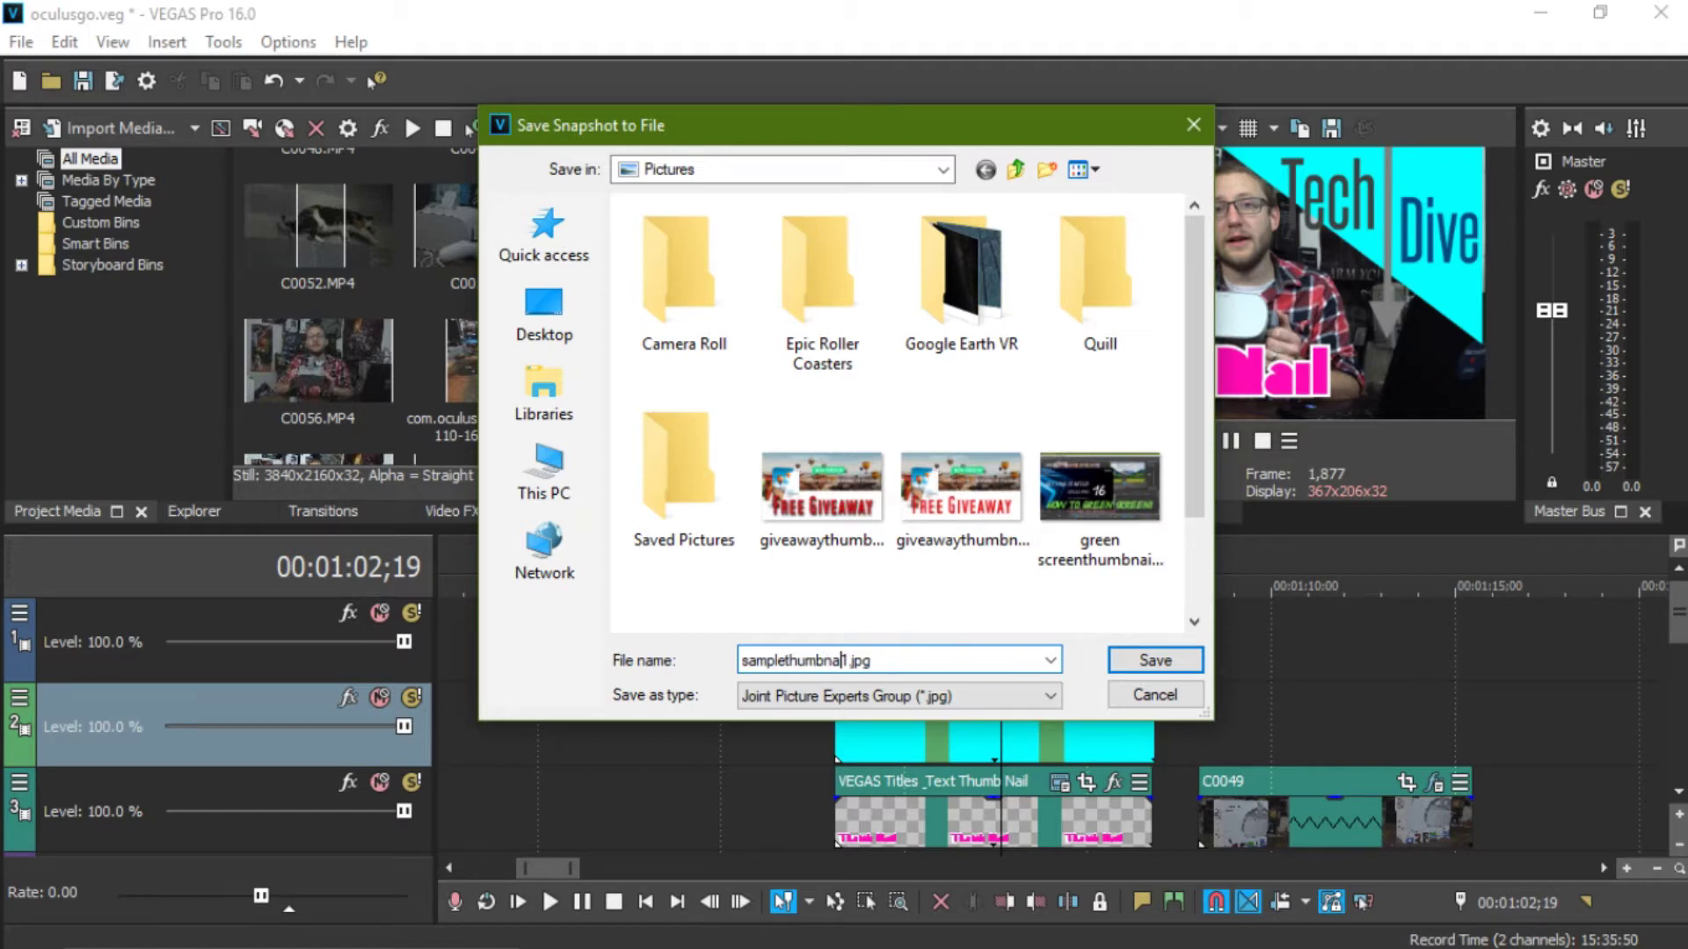
left_click(1151, 659)
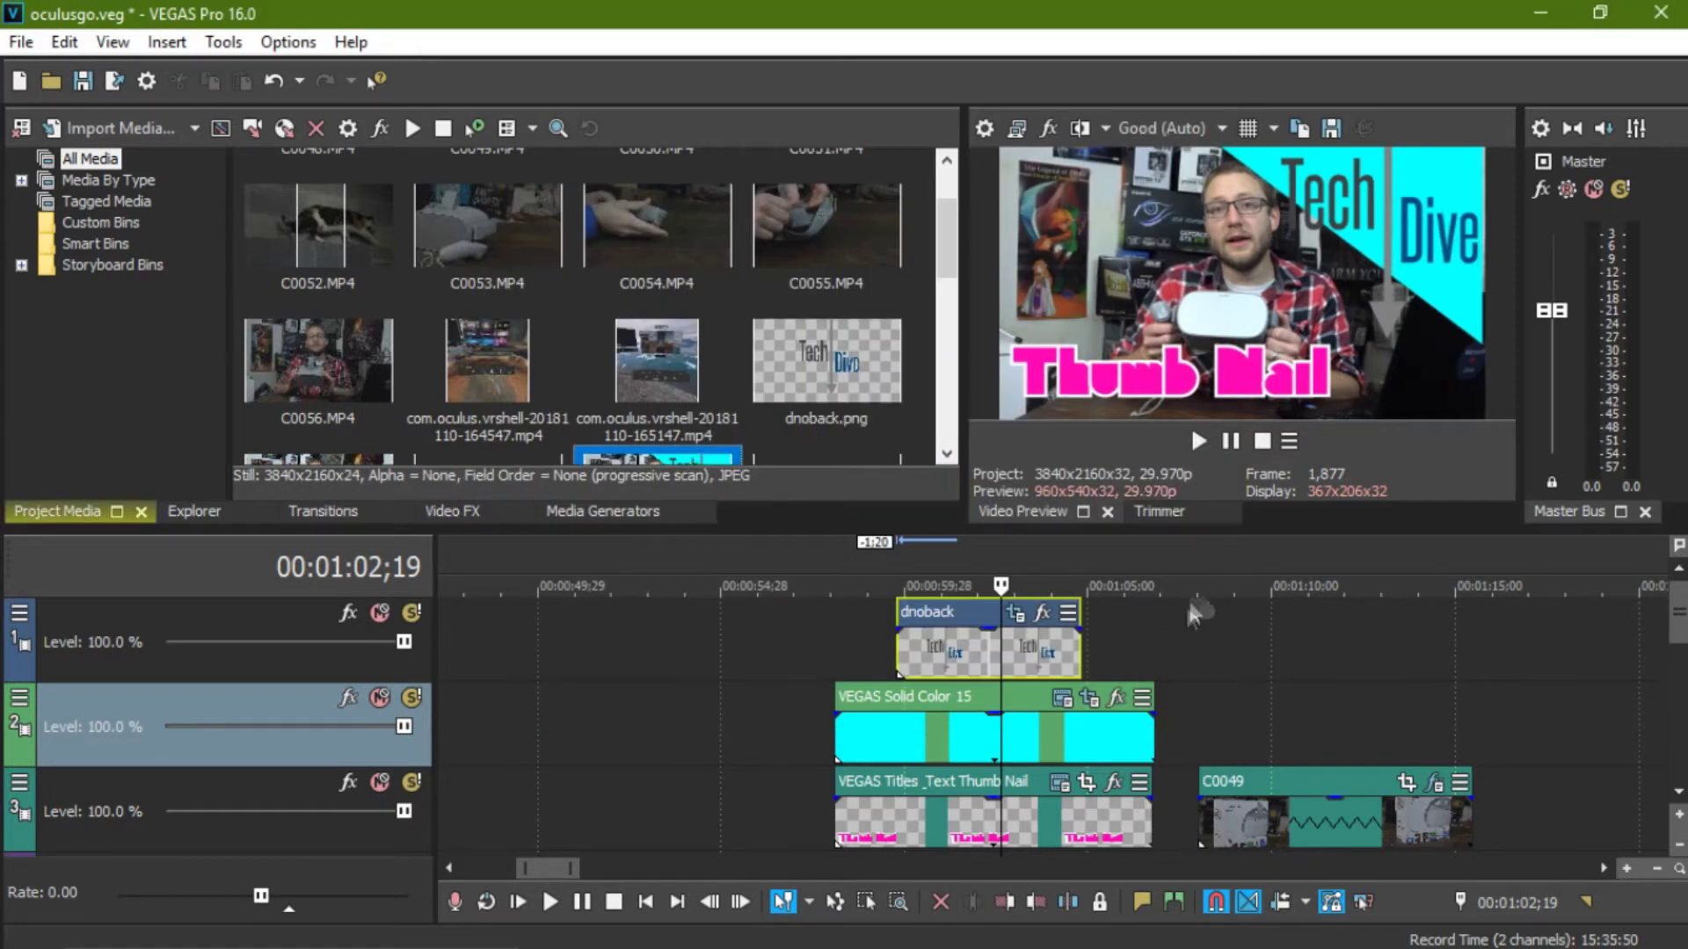